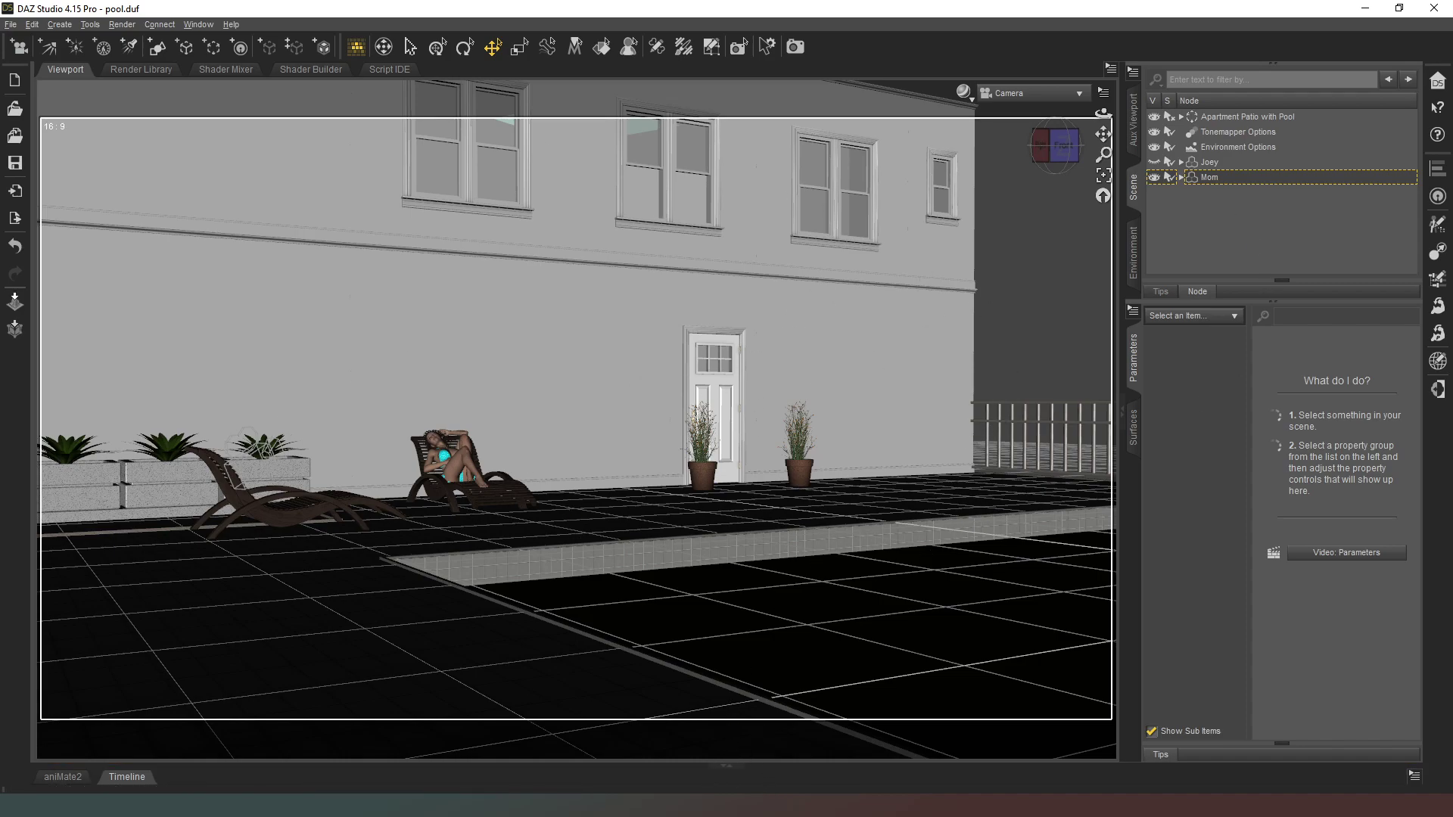
Step: Set the animation timeline to 16 FPS with a total of 32 frames
{"action": "left_click", "coordinate": [726, 767]}
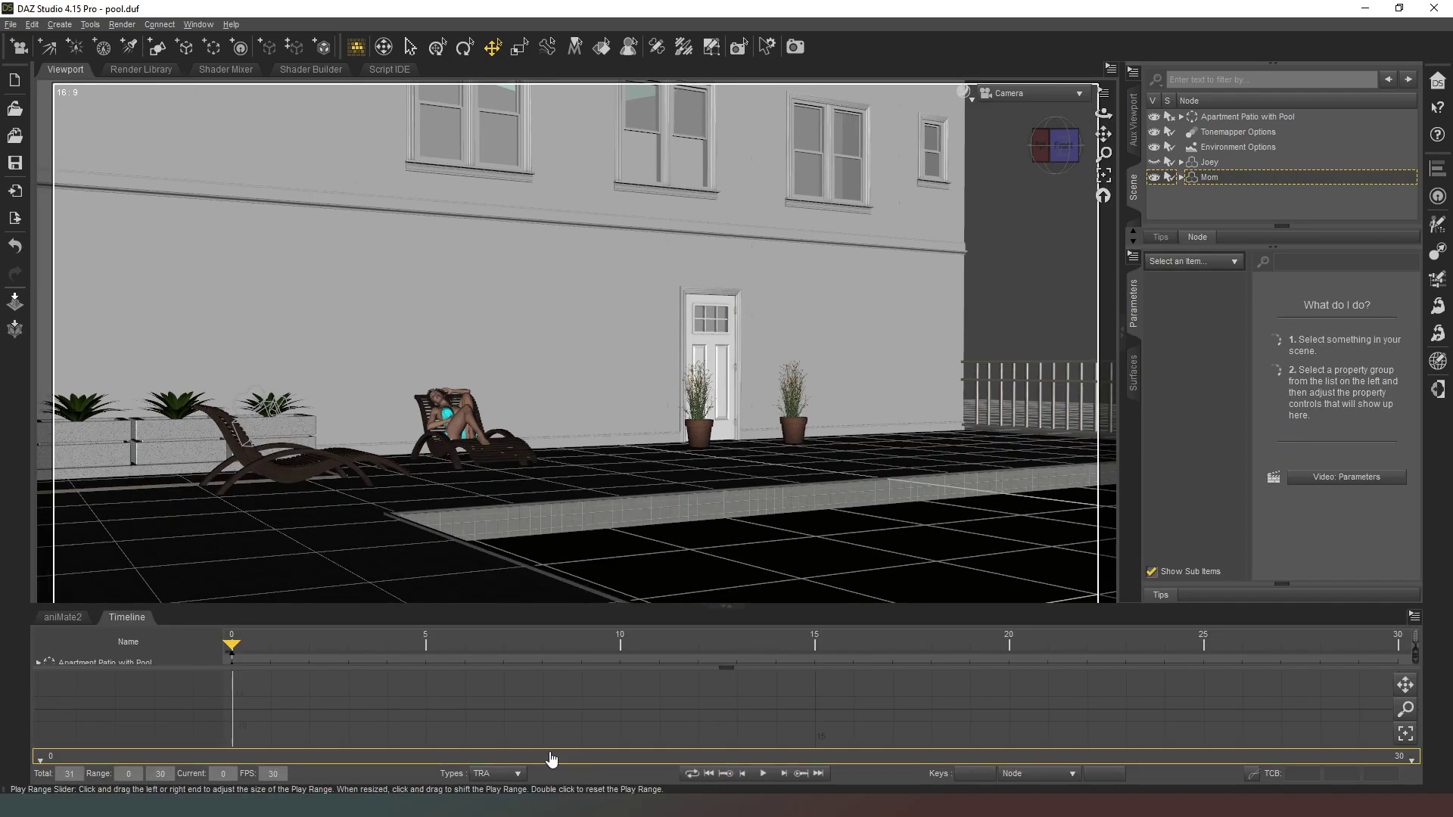
{"action": "left_click", "coordinate": [286, 774]}
{"action": "type", "text": "16"}
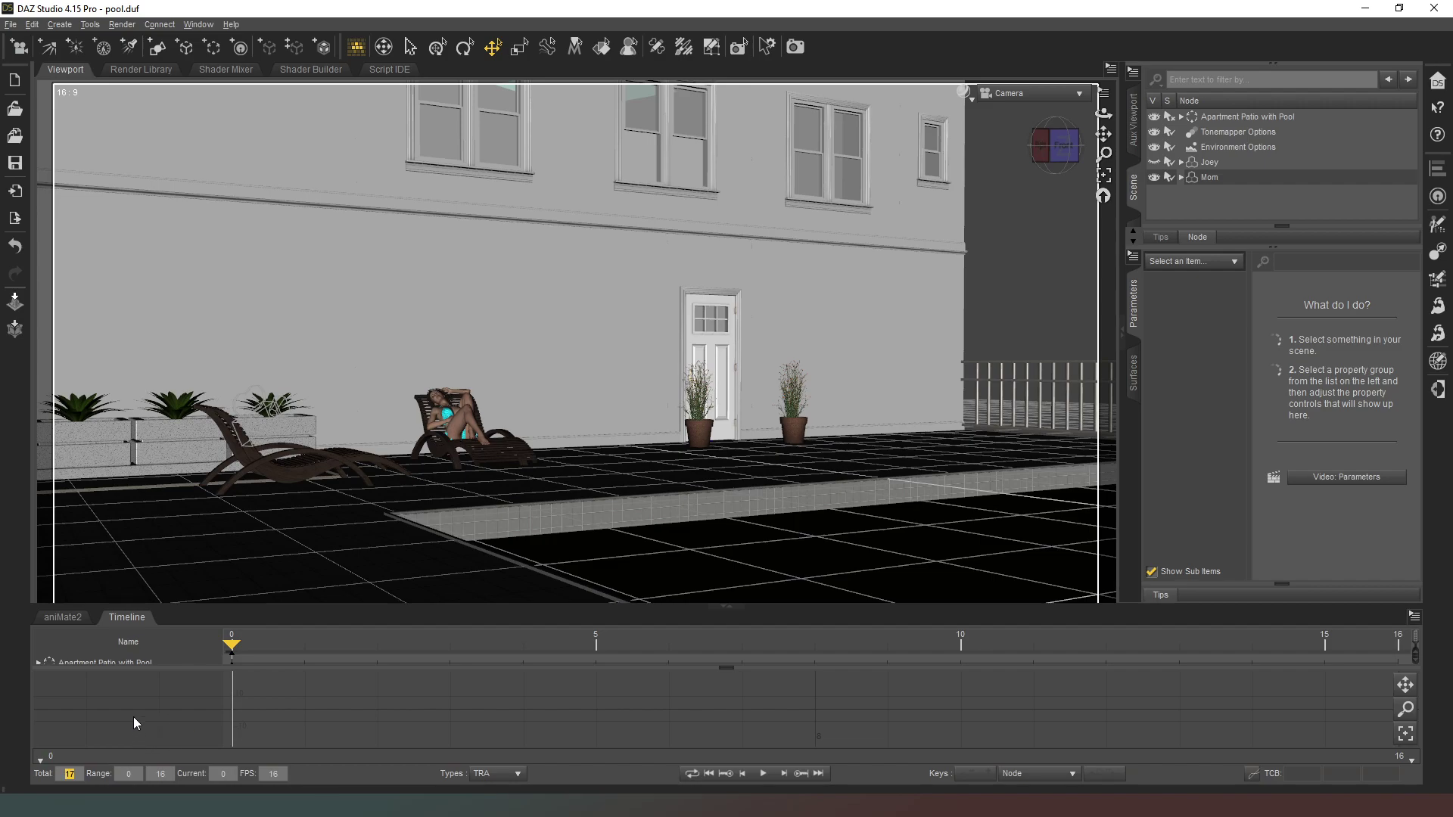
{"action": "type", "text": "32"}
{"action": "key", "text": "Return"}
Step: Place two "alive forcibly" animation blocks back to back on the Emmeline track in aniMate2 for the Mom figure
{"action": "left_click", "coordinate": [69, 622]}
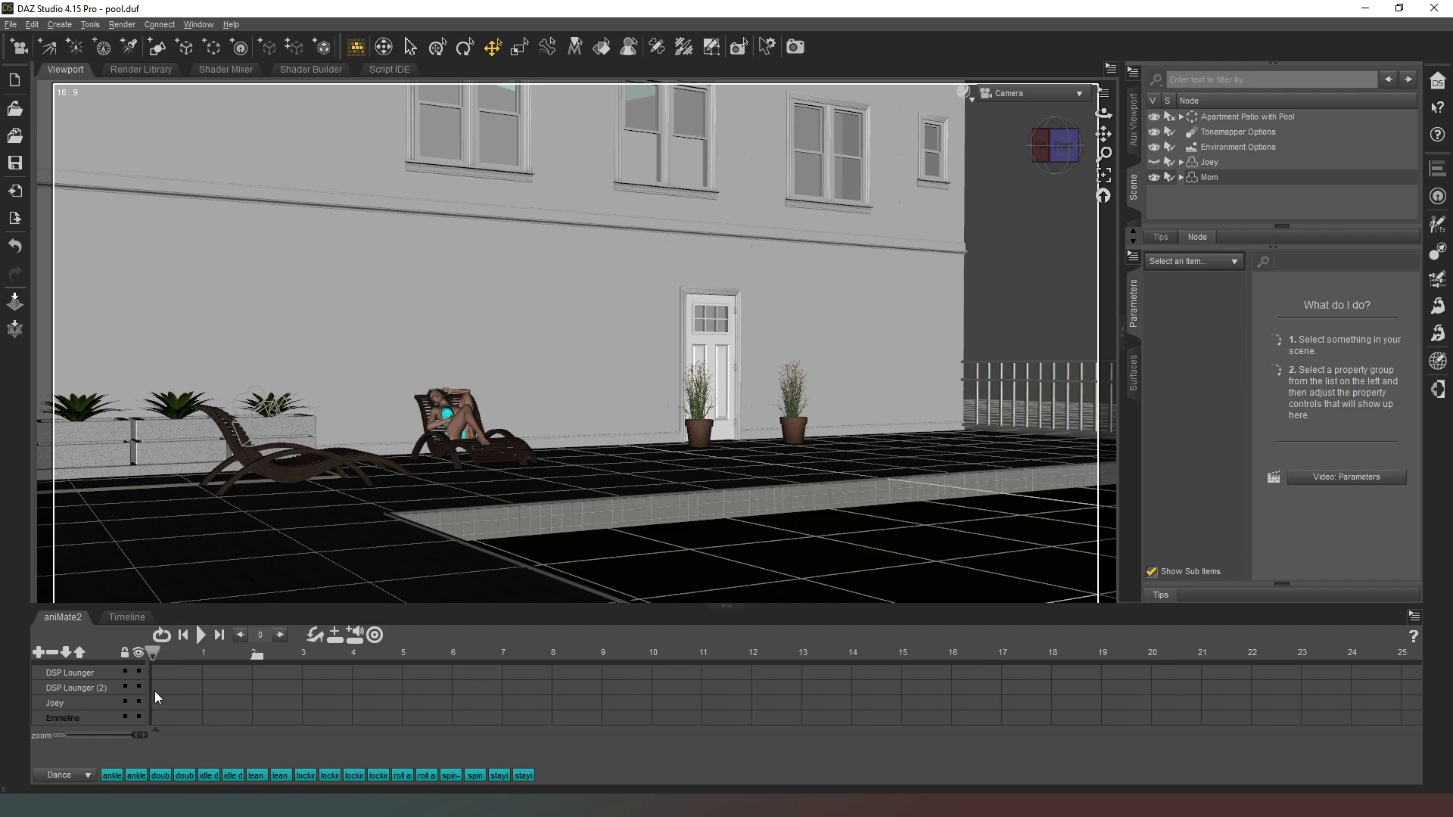
{"action": "left_click", "coordinate": [84, 713]}
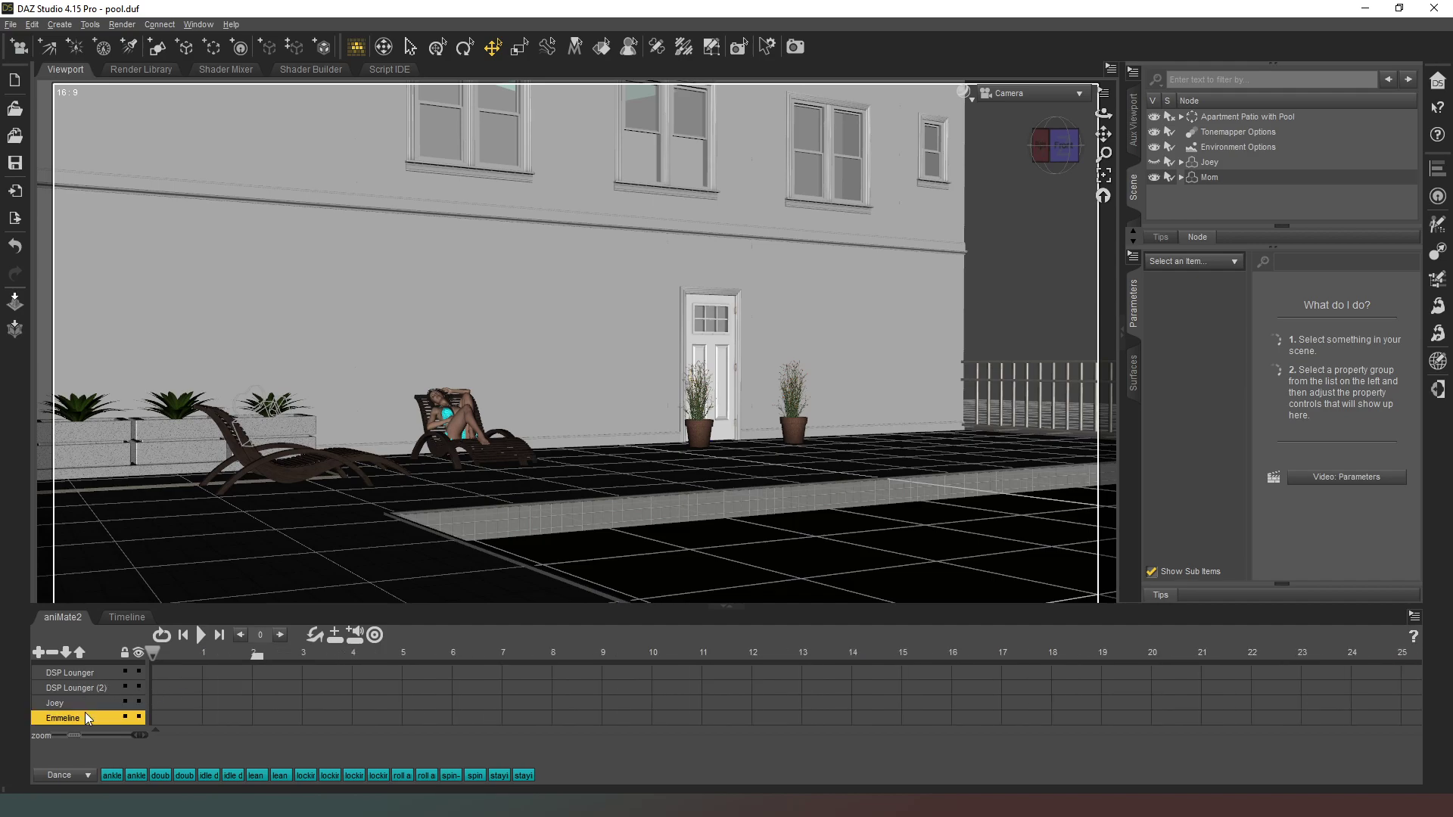
{"action": "left_click", "coordinate": [1207, 178]}
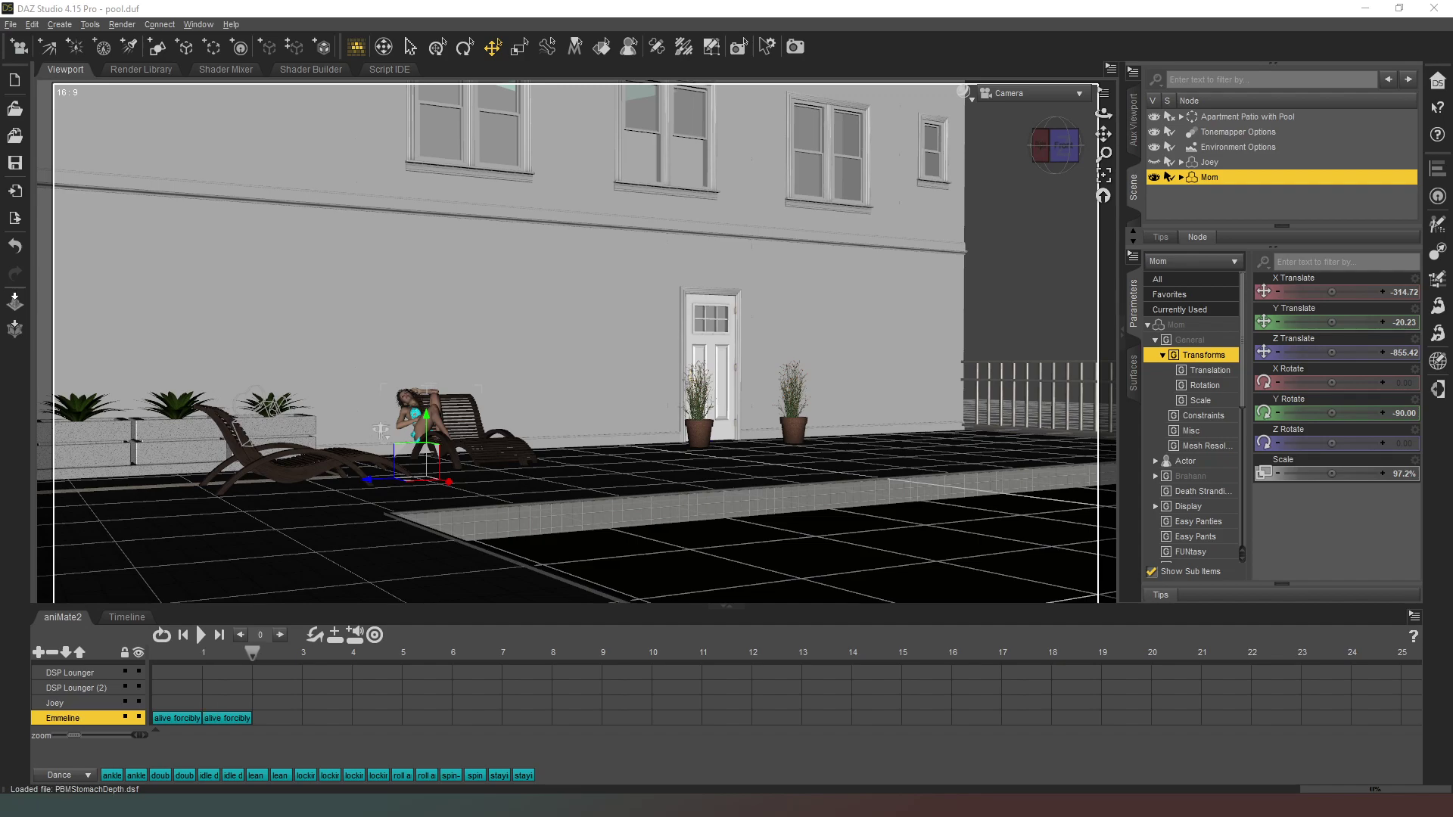
Step: Add and remove a sub track under Emmeline, and preview the playback of the animation blocks
{"action": "left_click", "coordinate": [38, 652]}
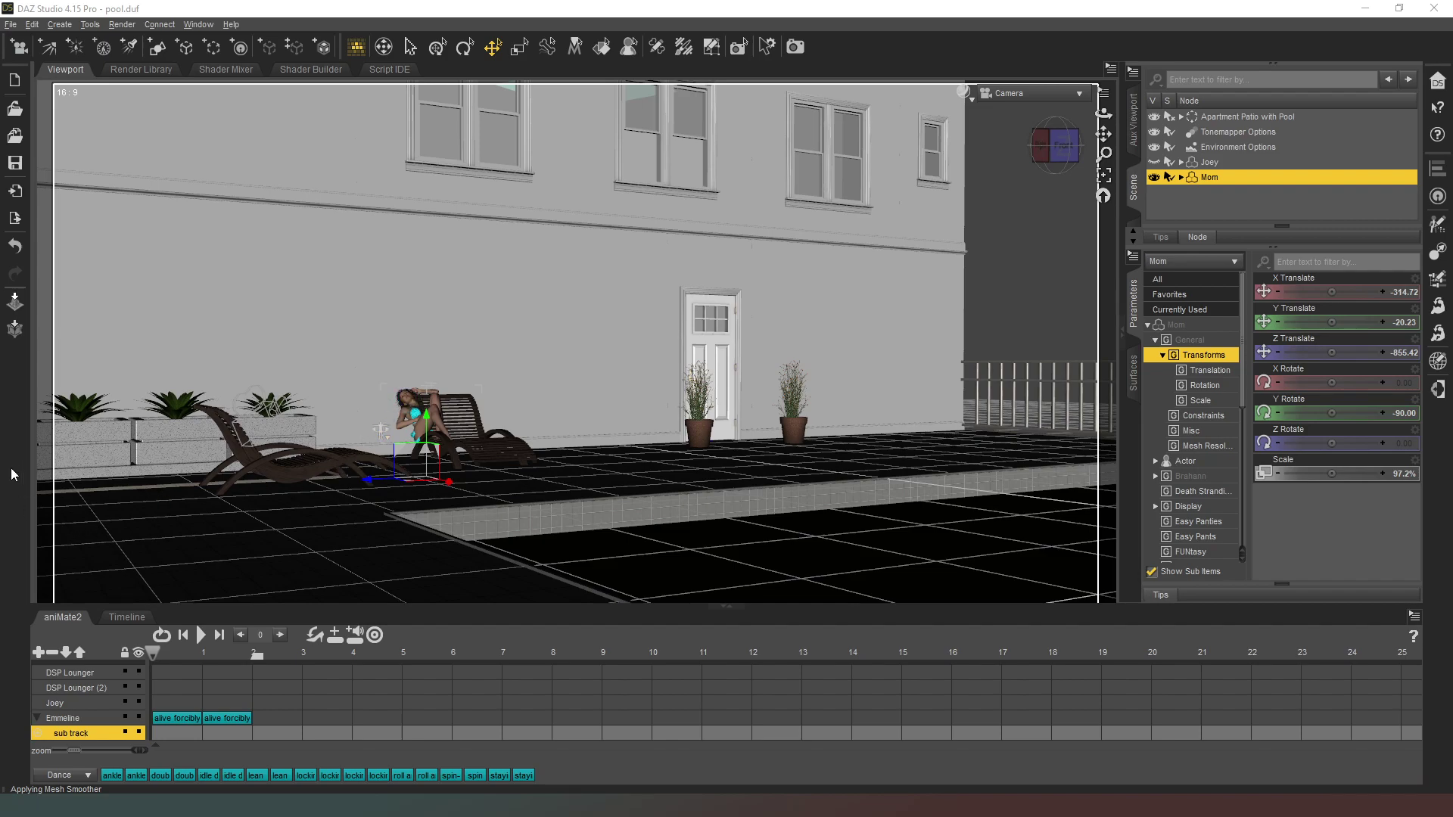
{"action": "left_click", "coordinate": [52, 652]}
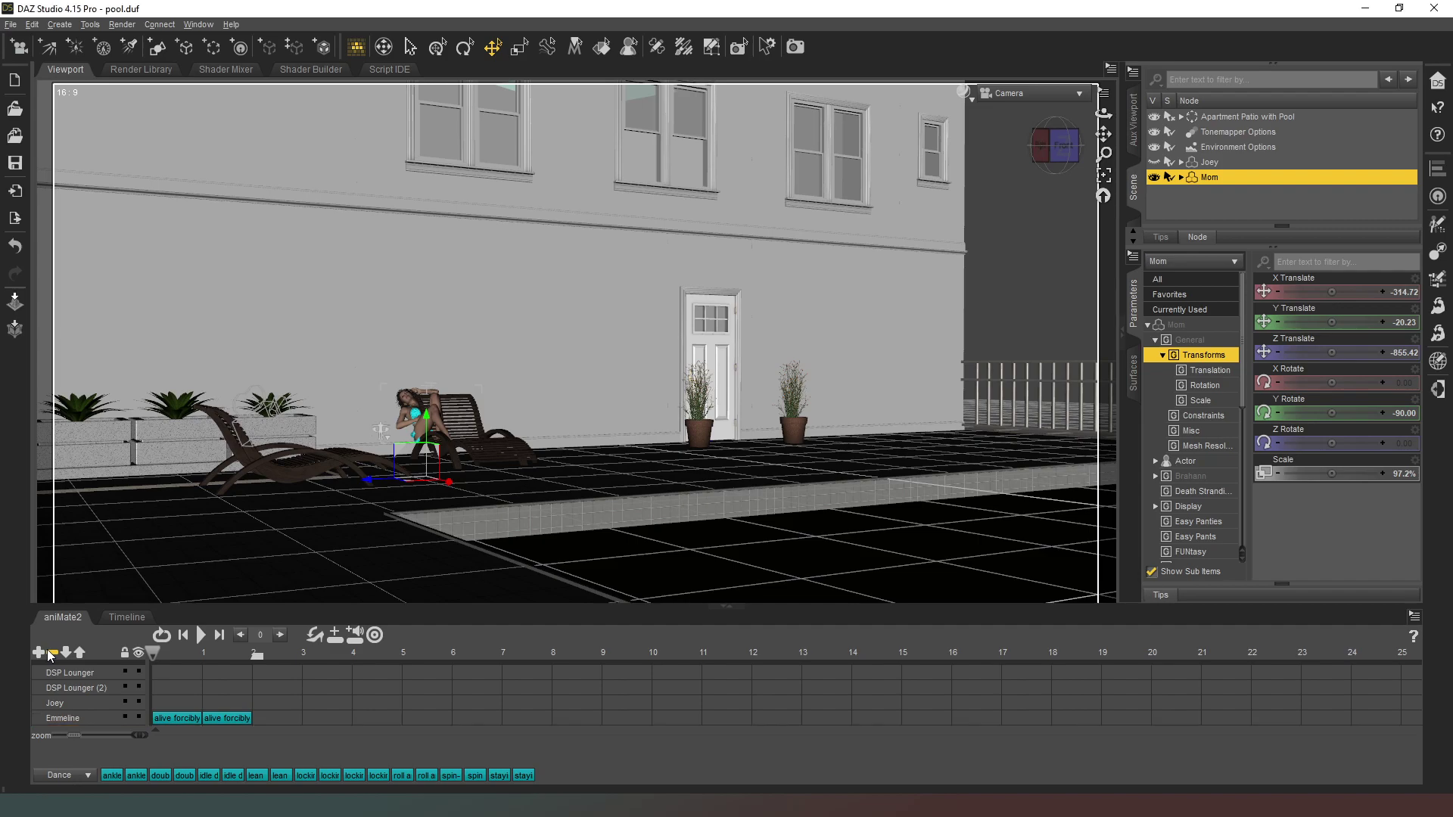
{"action": "left_click", "coordinate": [184, 719]}
{"action": "left_click", "coordinate": [204, 637]}
{"action": "left_click", "coordinate": [201, 635]}
Step: At frame 0 of the timeline, move the Mom figure along the X axis to about -275
{"action": "left_click", "coordinate": [135, 623]}
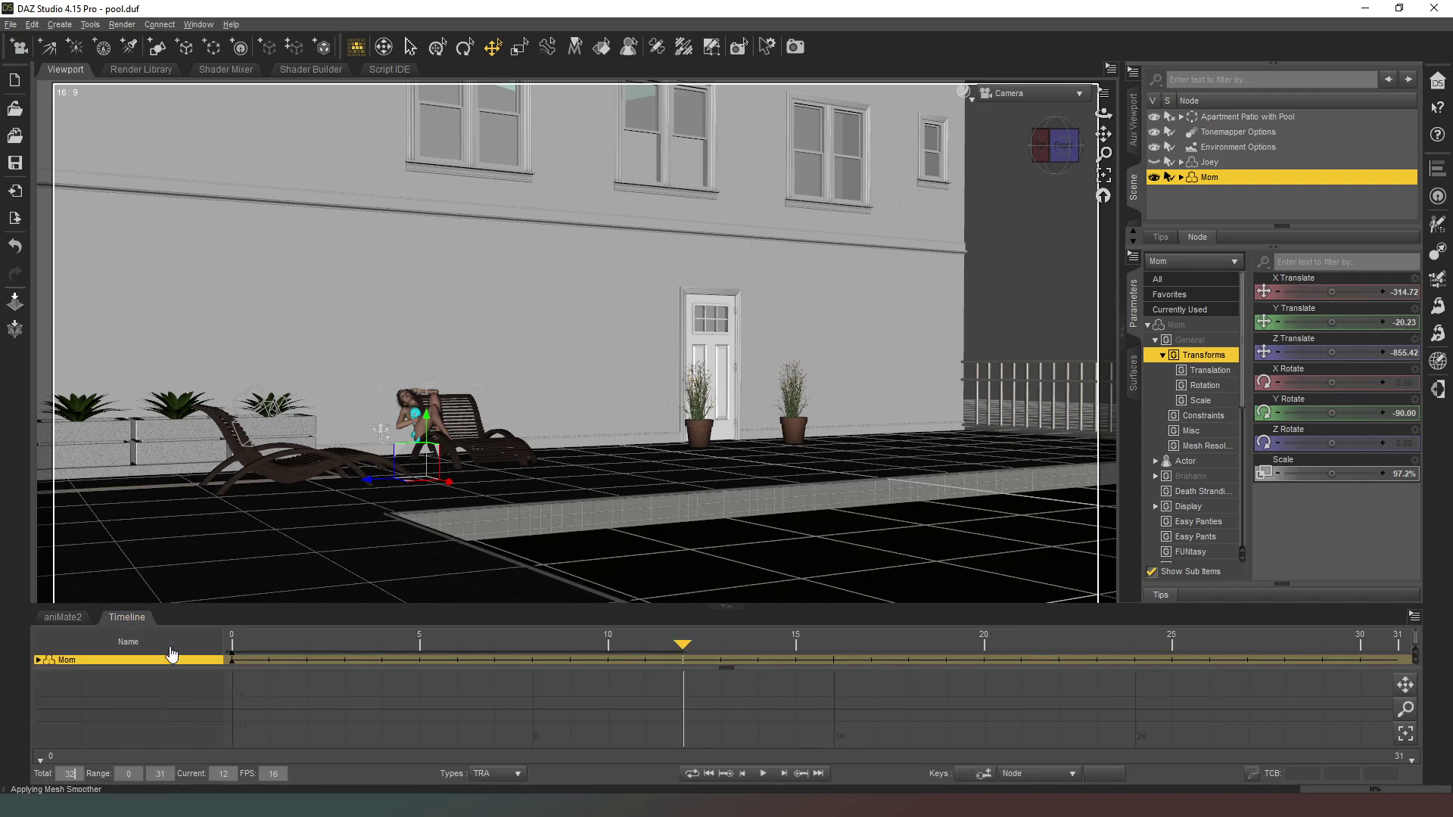
{"action": "left_click", "coordinate": [233, 651]}
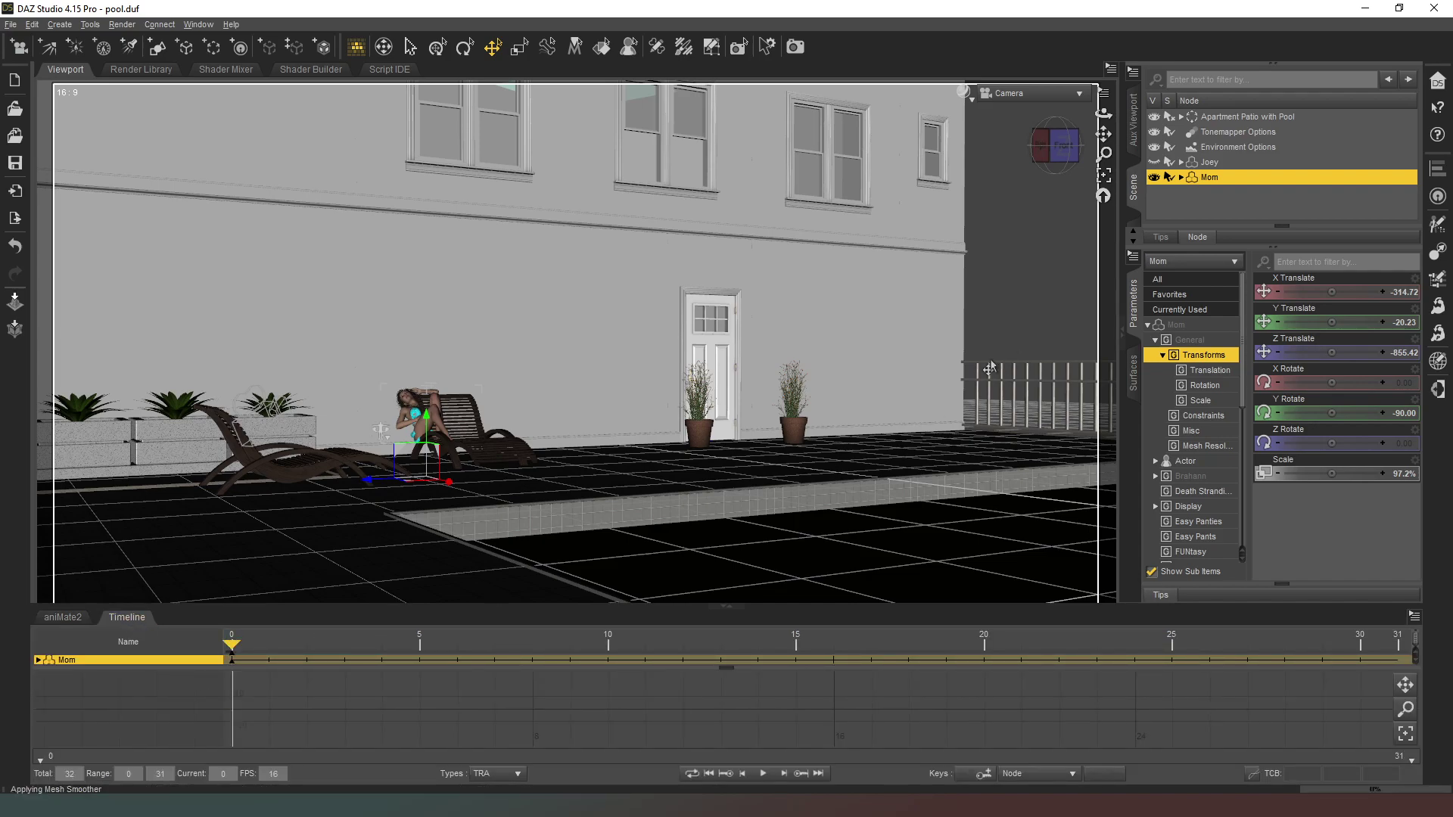
{"action": "left_click_drag", "start_coordinate": [365, 486], "coordinate": [499, 496]}
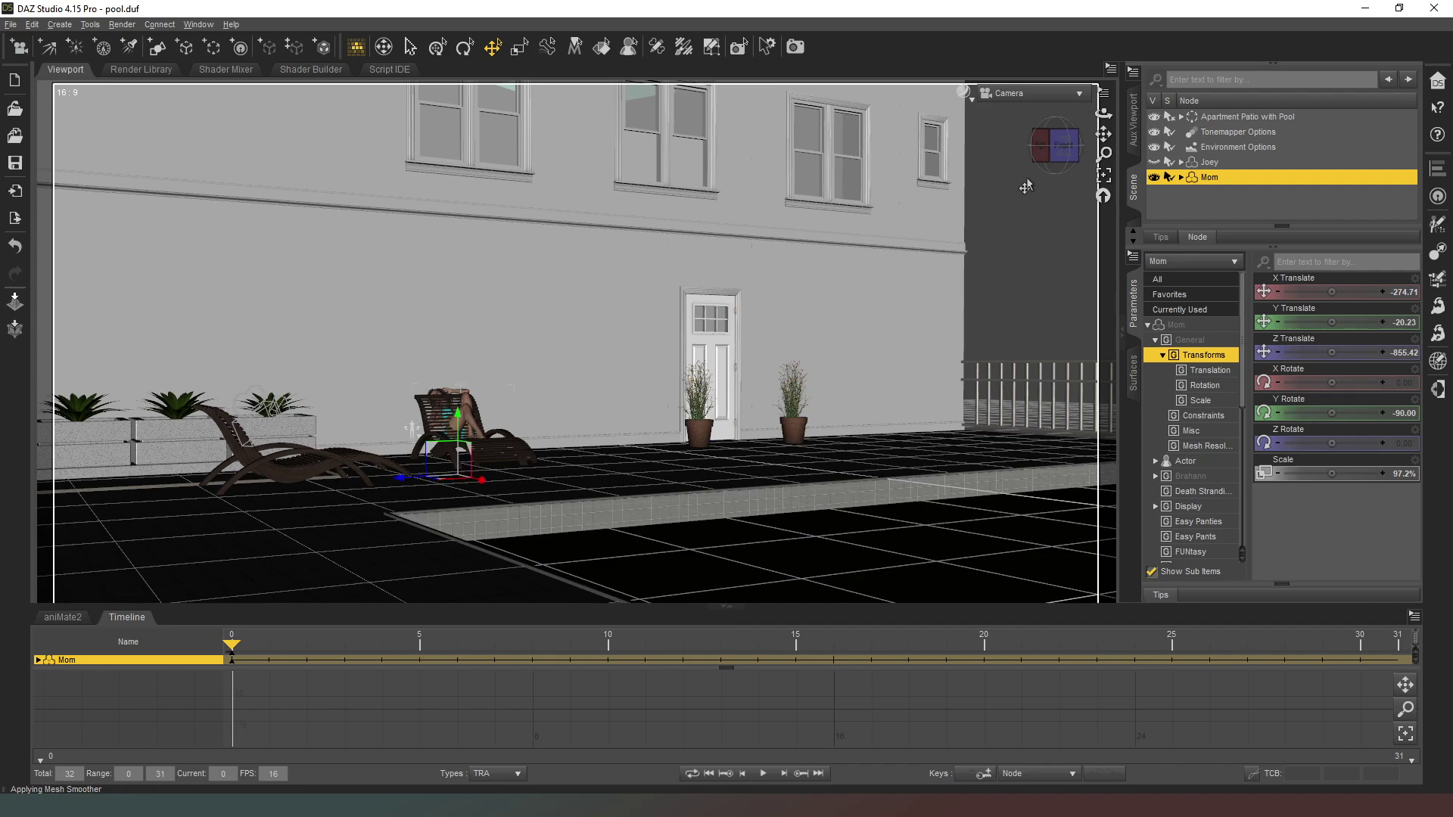
Step: In Perspective View, move the Mom figure onto the lounger, at about X -283 and Z -810
{"action": "left_click", "coordinate": [1033, 93]}
{"action": "left_click", "coordinate": [1014, 106]}
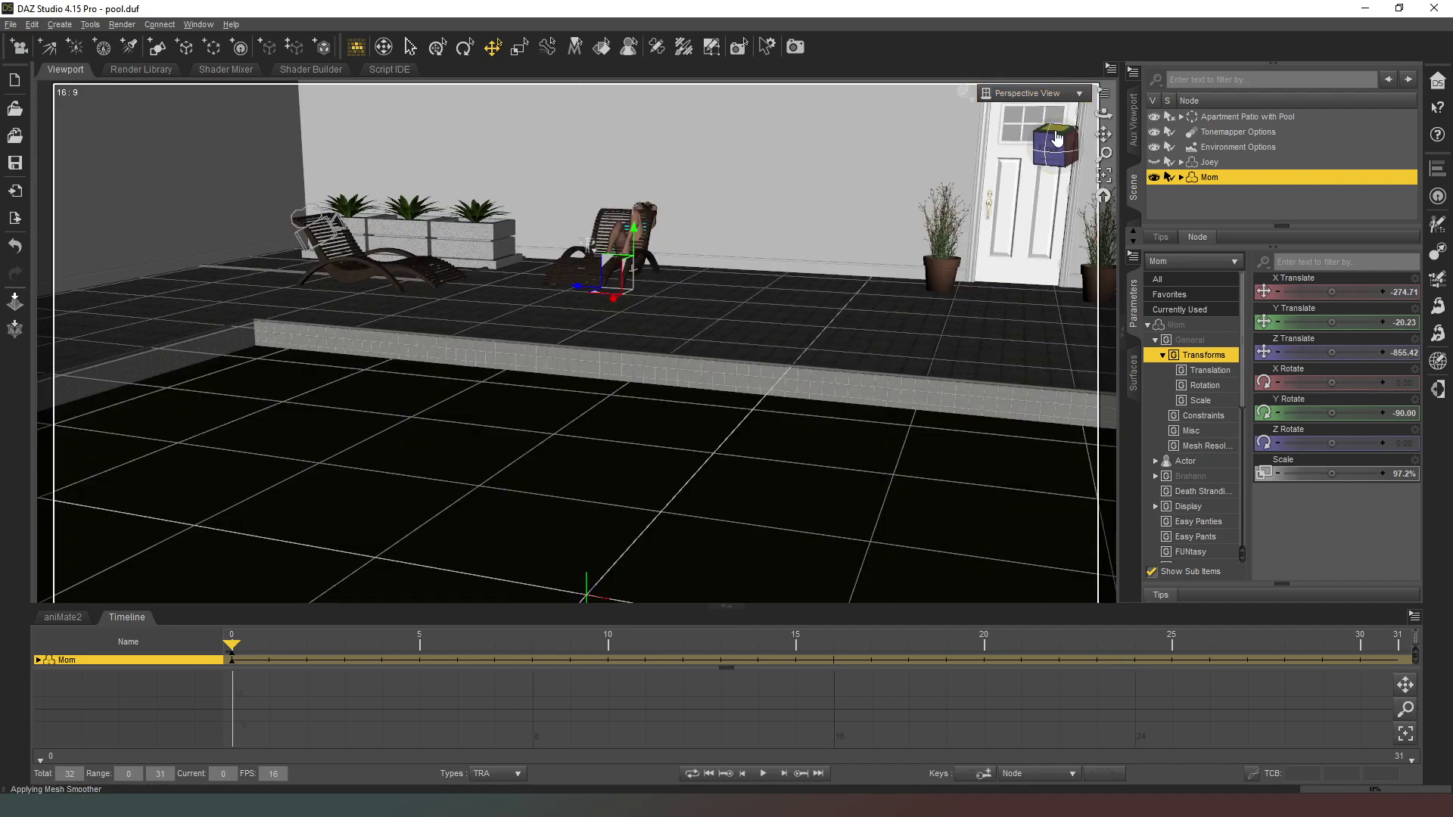
{"action": "left_click", "coordinate": [1057, 138]}
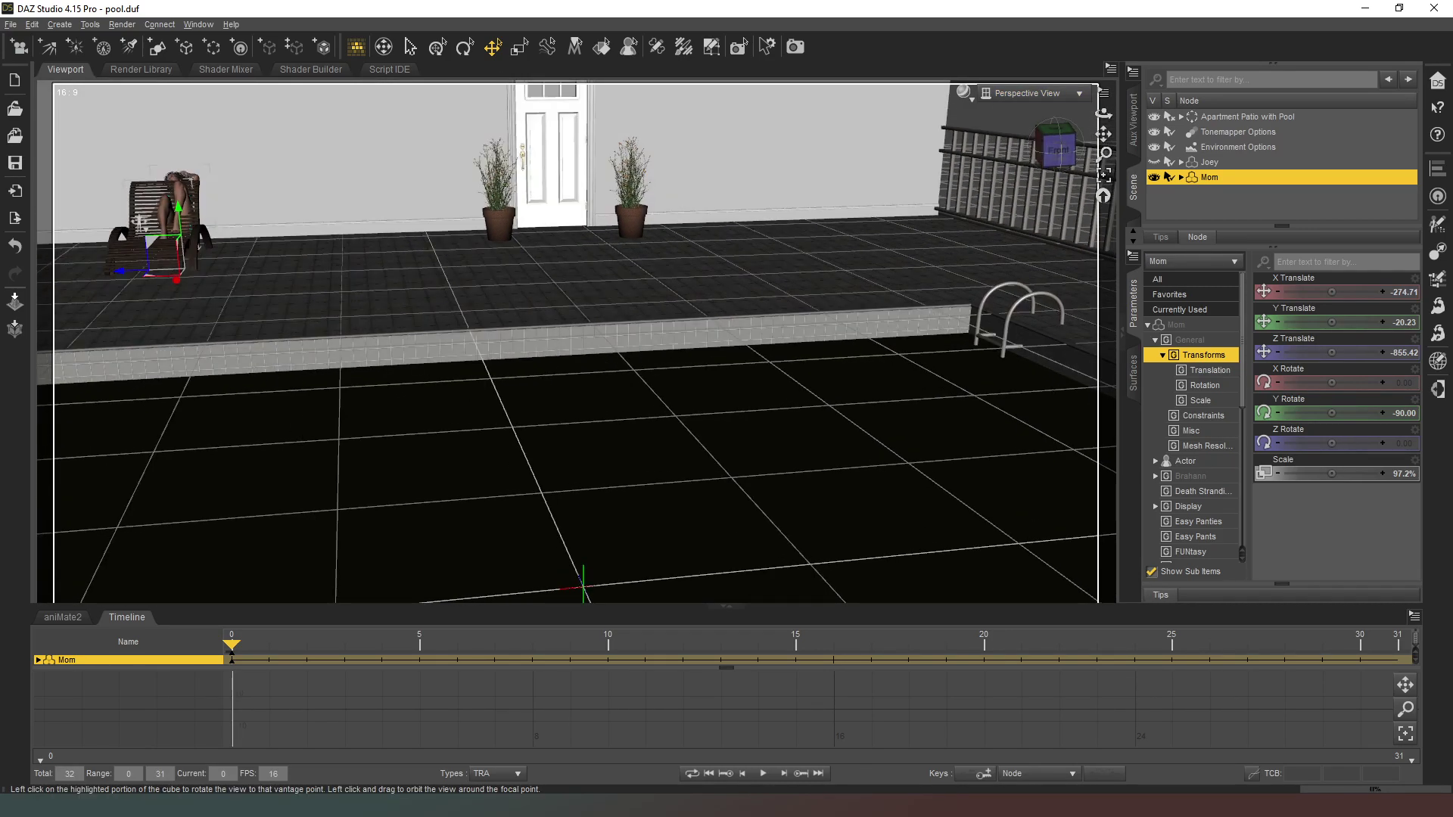
{"action": "left_click", "coordinate": [1048, 144]}
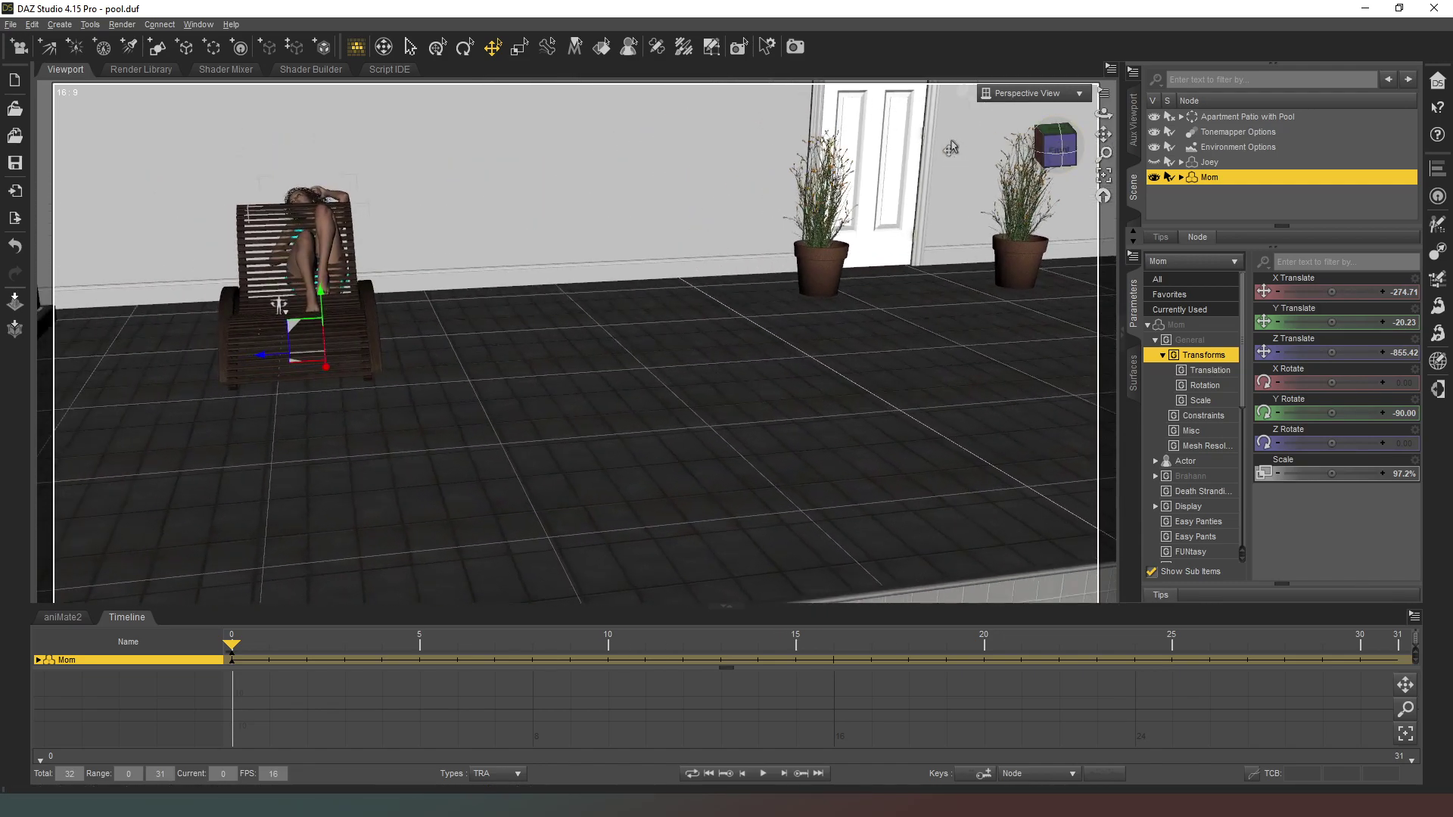
{"action": "left_click_drag", "start_coordinate": [403, 342], "coordinate": [432, 388]}
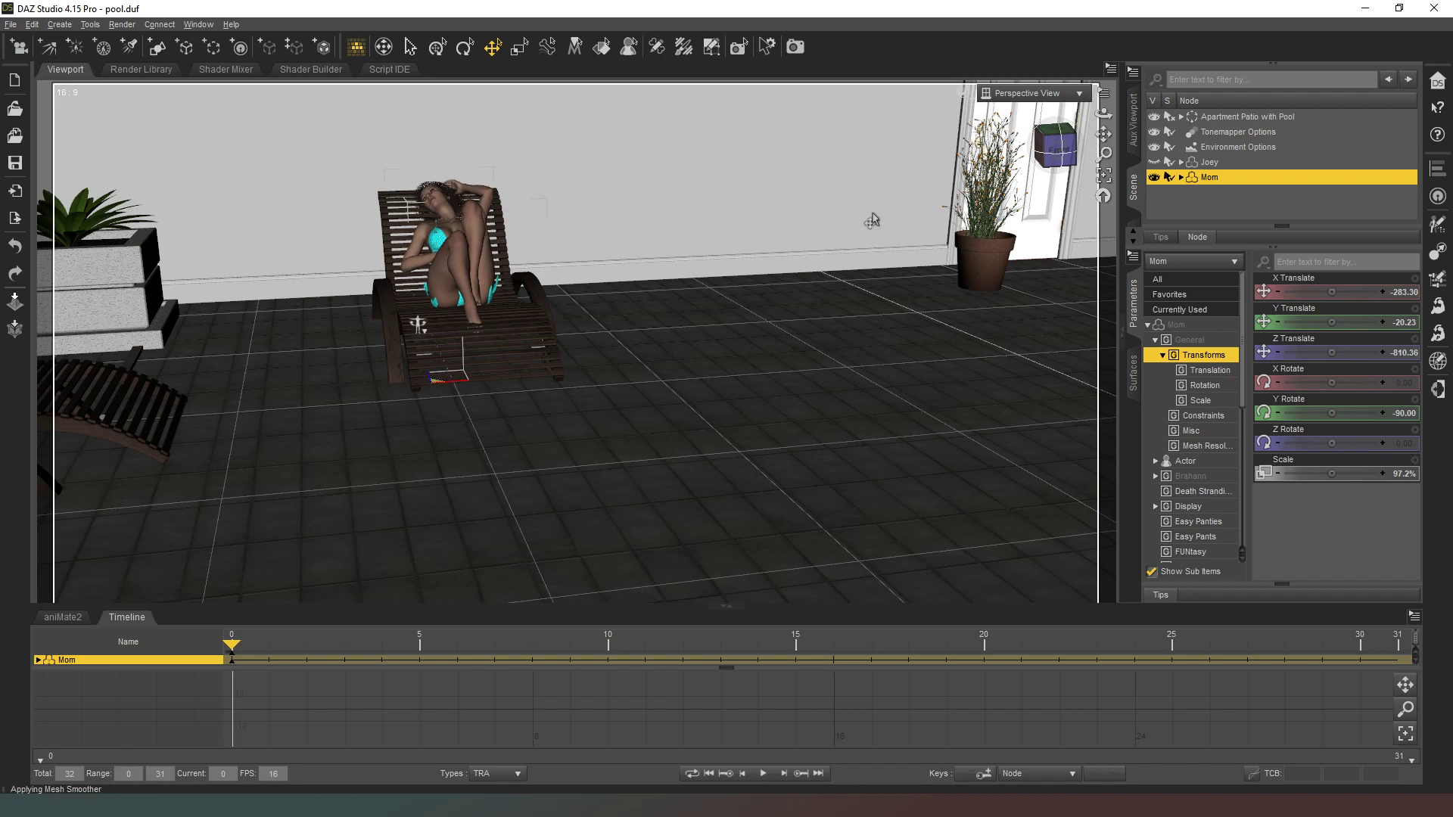
Step: Fine-tune the Mom figure's fit on the lounger to about Z -802.7 and Y -19.5
{"action": "left_click_drag", "start_coordinate": [1095, 157], "coordinate": [1207, 188]}
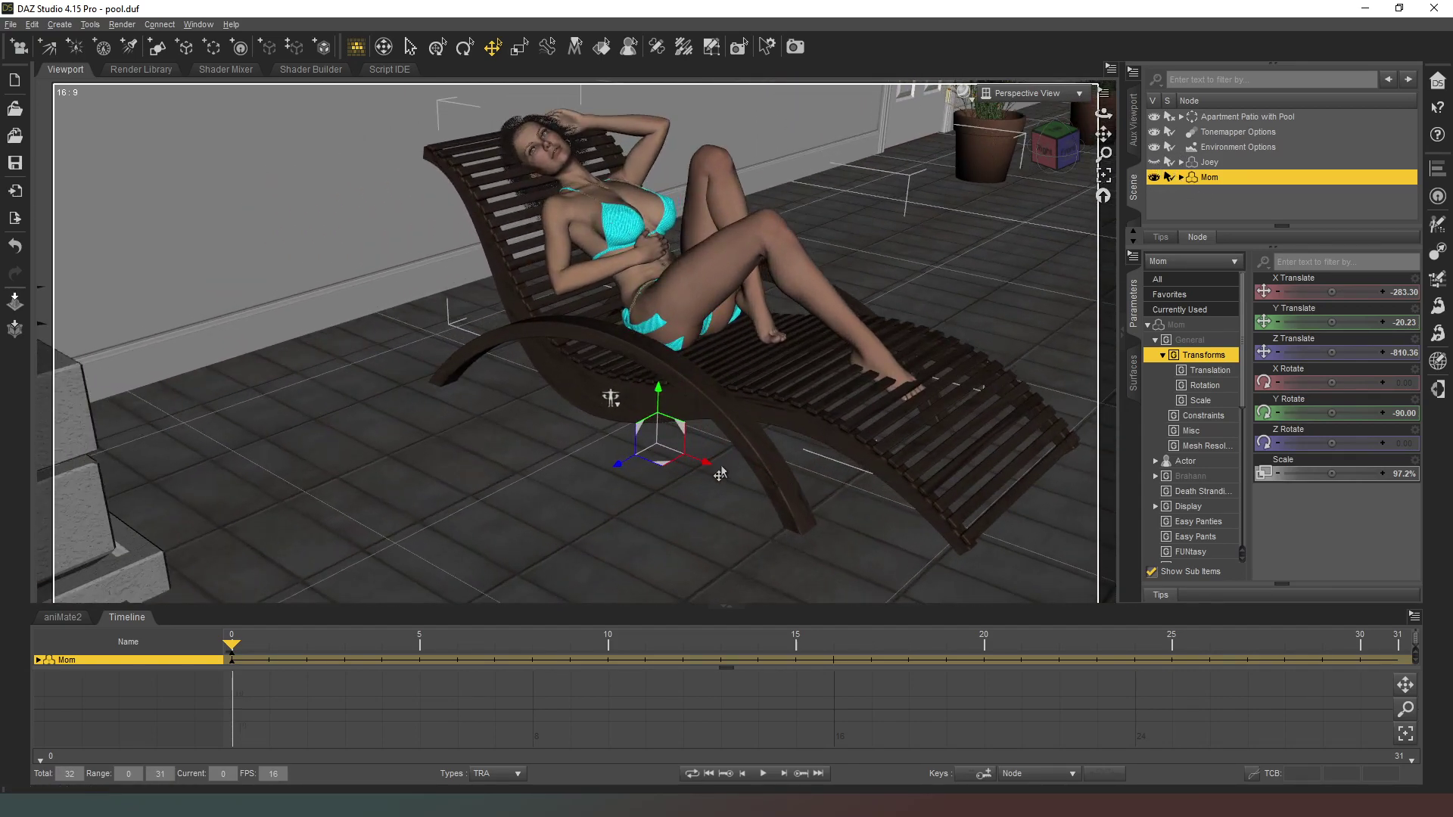
{"action": "left_click_drag", "start_coordinate": [710, 472], "coordinate": [728, 470]}
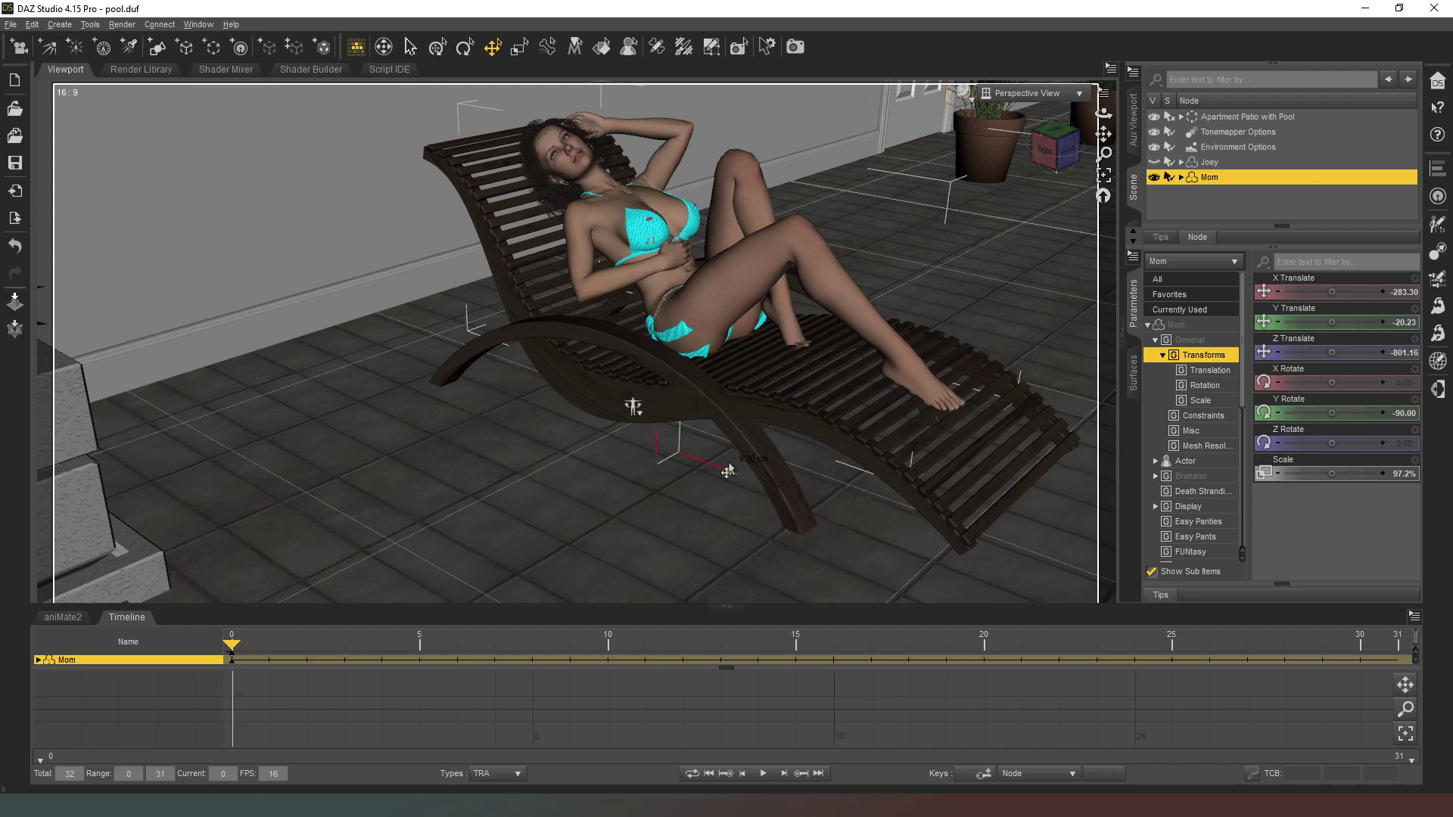
{"action": "left_click_drag", "start_coordinate": [727, 471], "coordinate": [724, 470]}
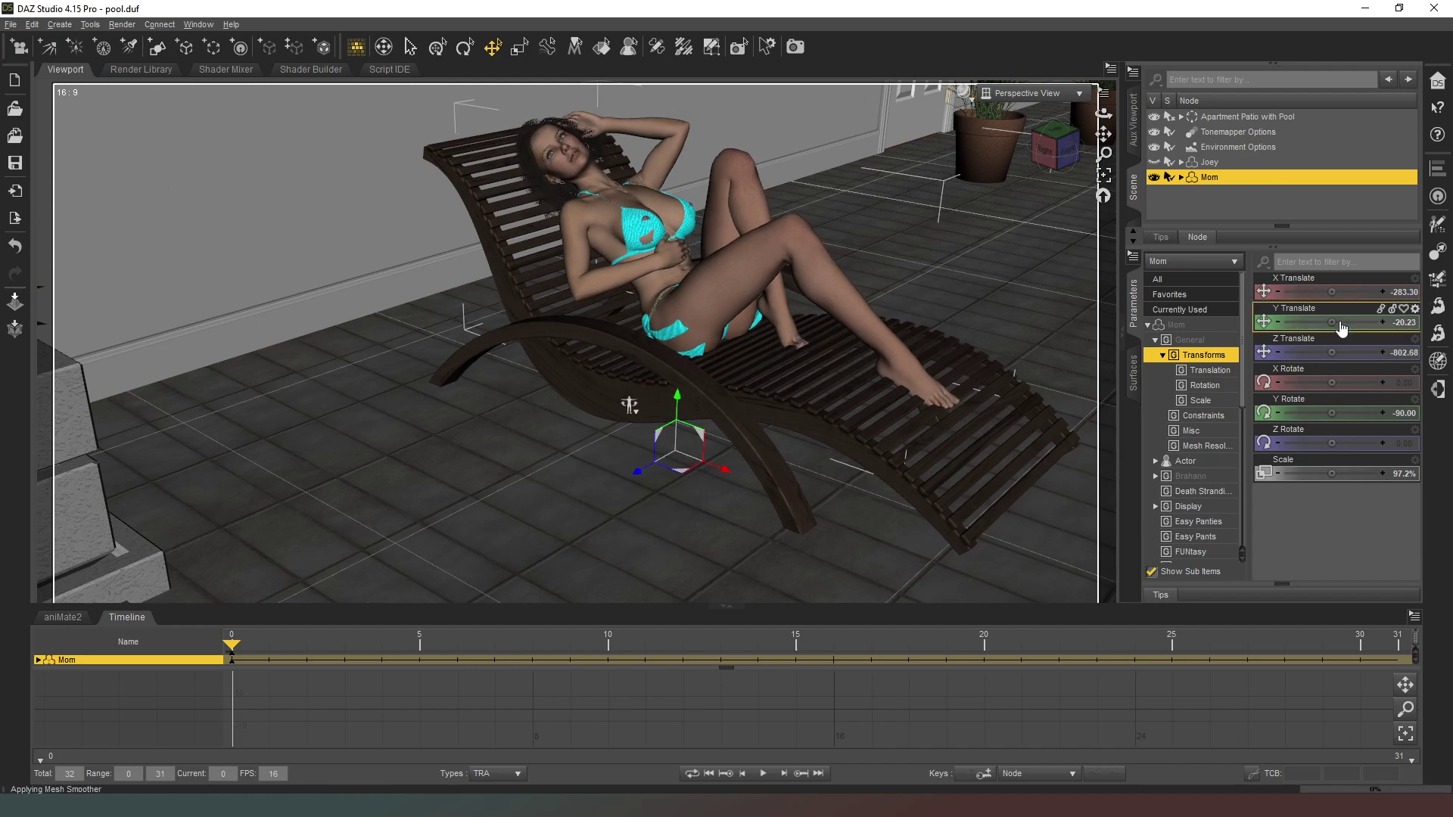
{"action": "left_click_drag", "start_coordinate": [1334, 323], "coordinate": [1344, 322]}
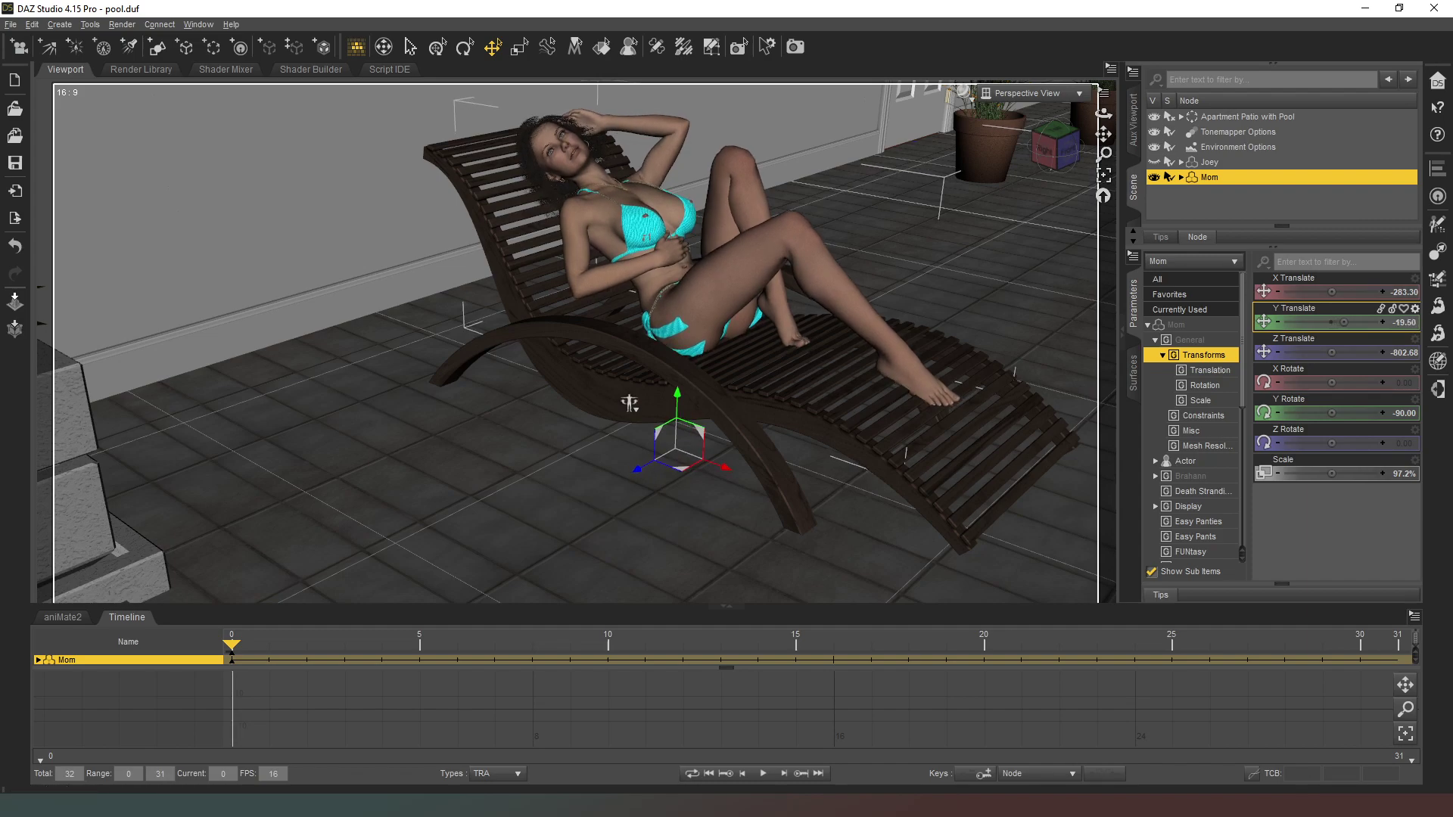
Step: Check the scene through Camera (3), and return the viewport to Camera
{"action": "left_click", "coordinate": [1032, 101]}
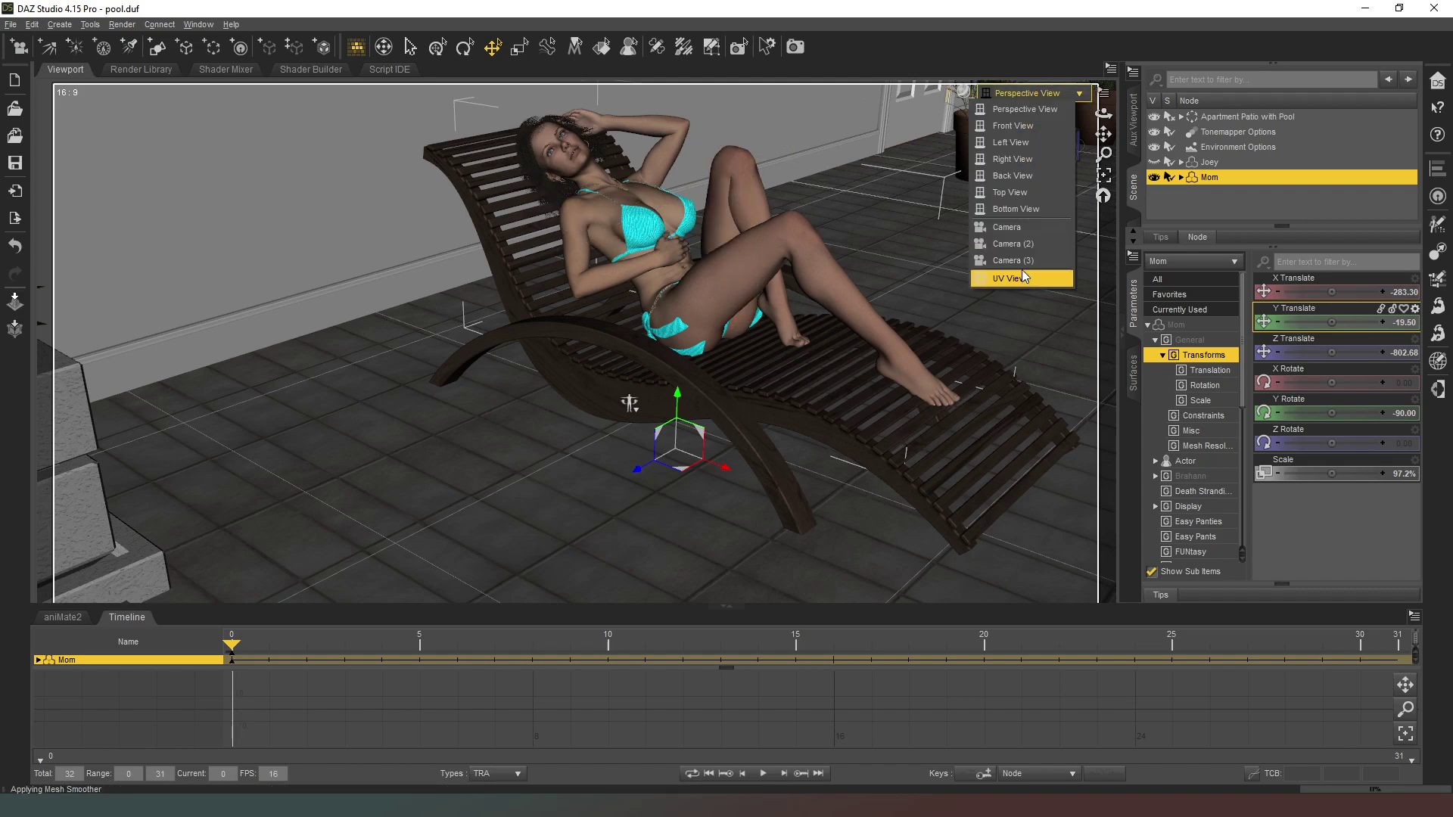
{"action": "left_click", "coordinate": [1014, 260]}
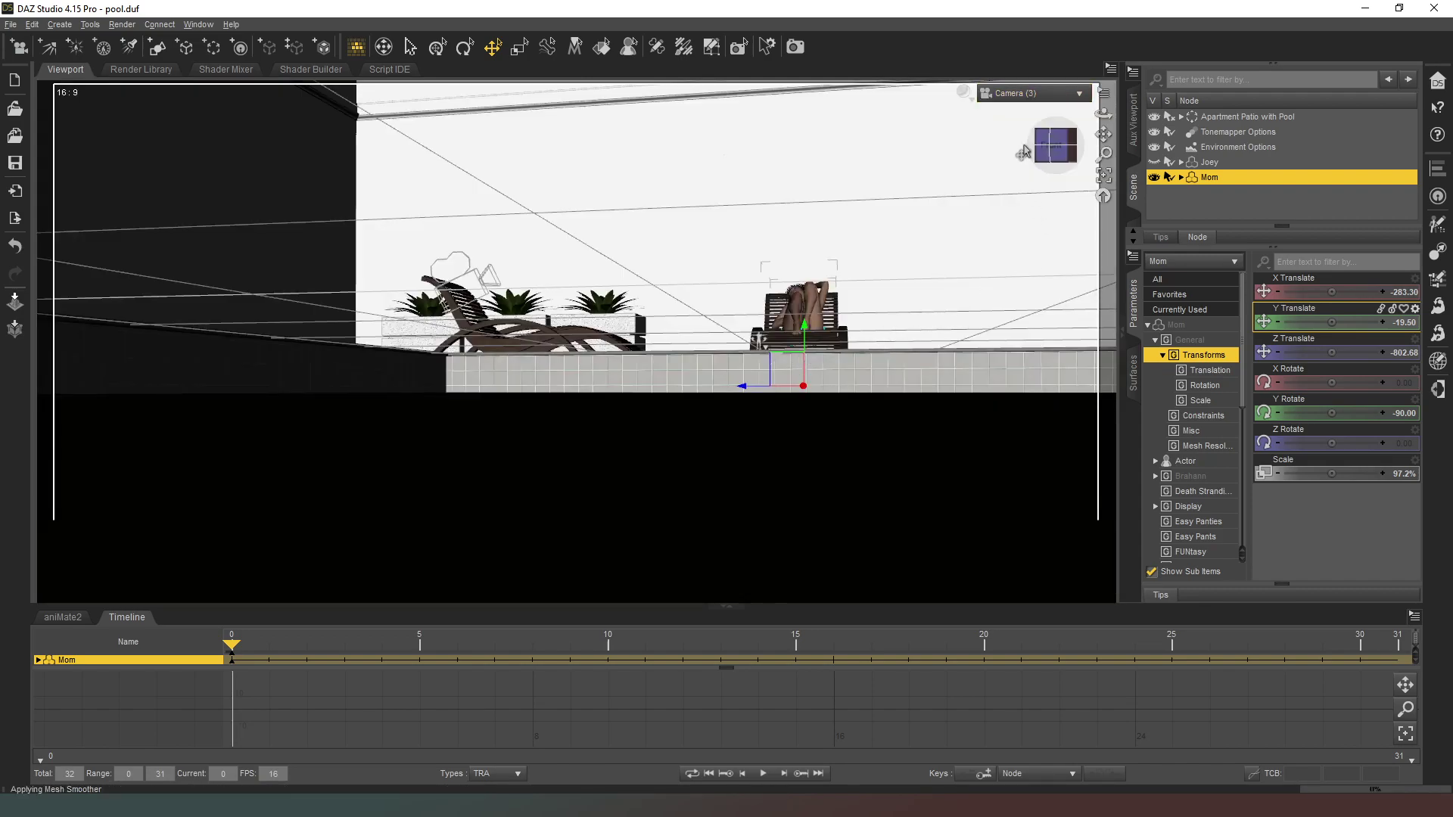
{"action": "left_click", "coordinate": [1038, 93]}
{"action": "left_click", "coordinate": [1041, 234]}
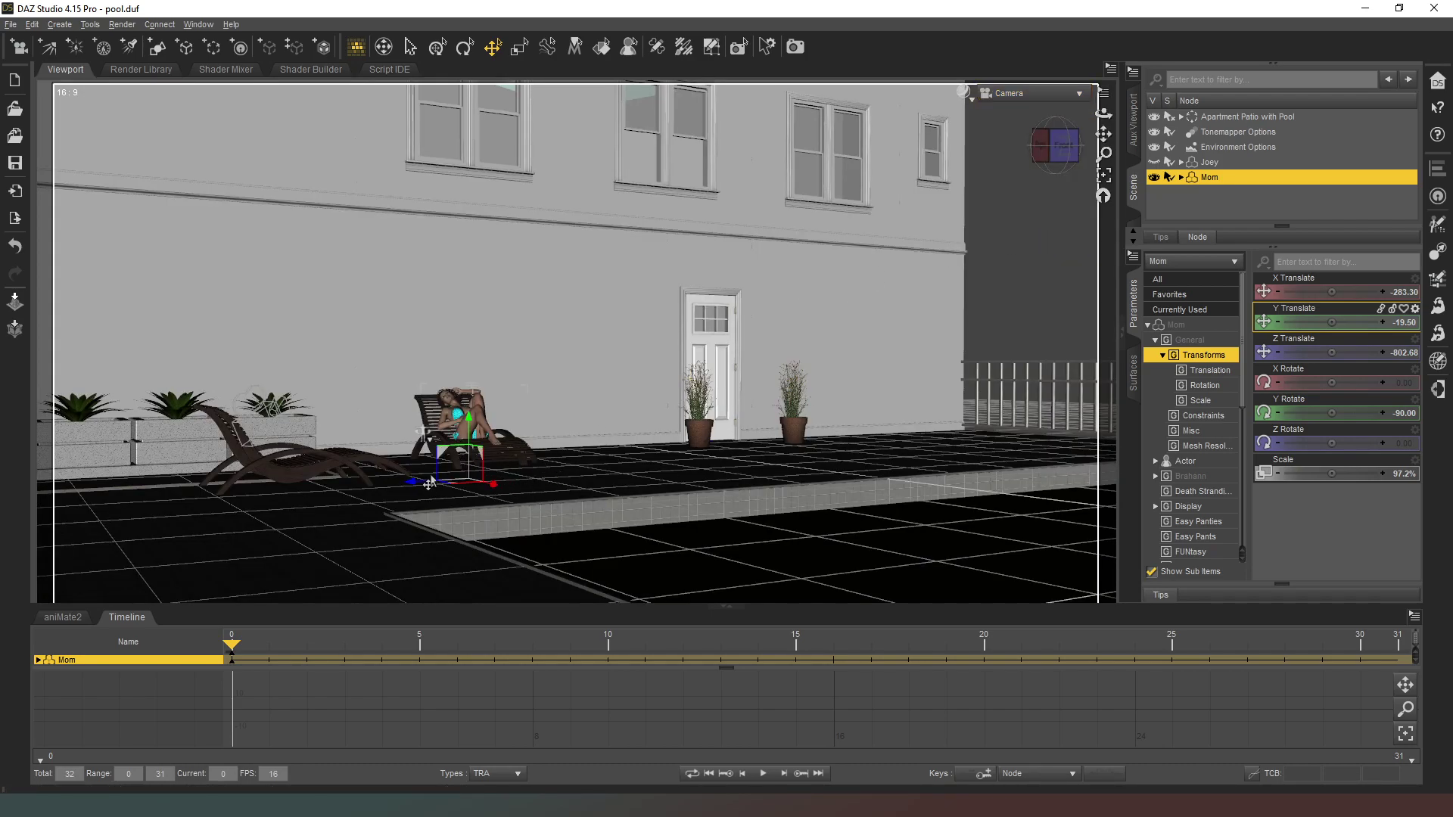
Step: Set the dForce Initialization Time to 1 and Frames To Simulate to Animated (Use Timeline Play Range)
{"action": "left_click", "coordinate": [1021, 280]}
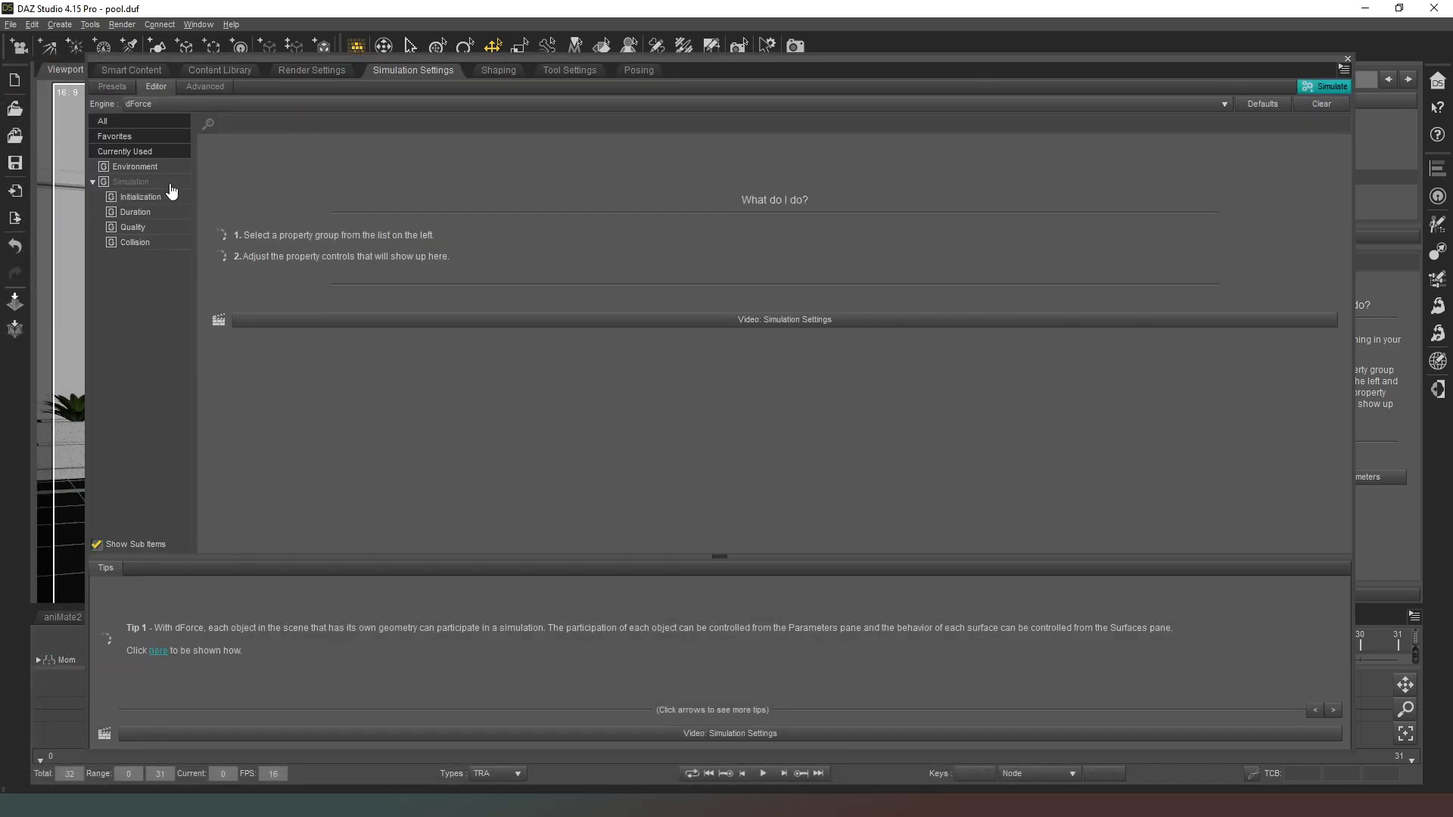
{"action": "left_click", "coordinate": [171, 184]}
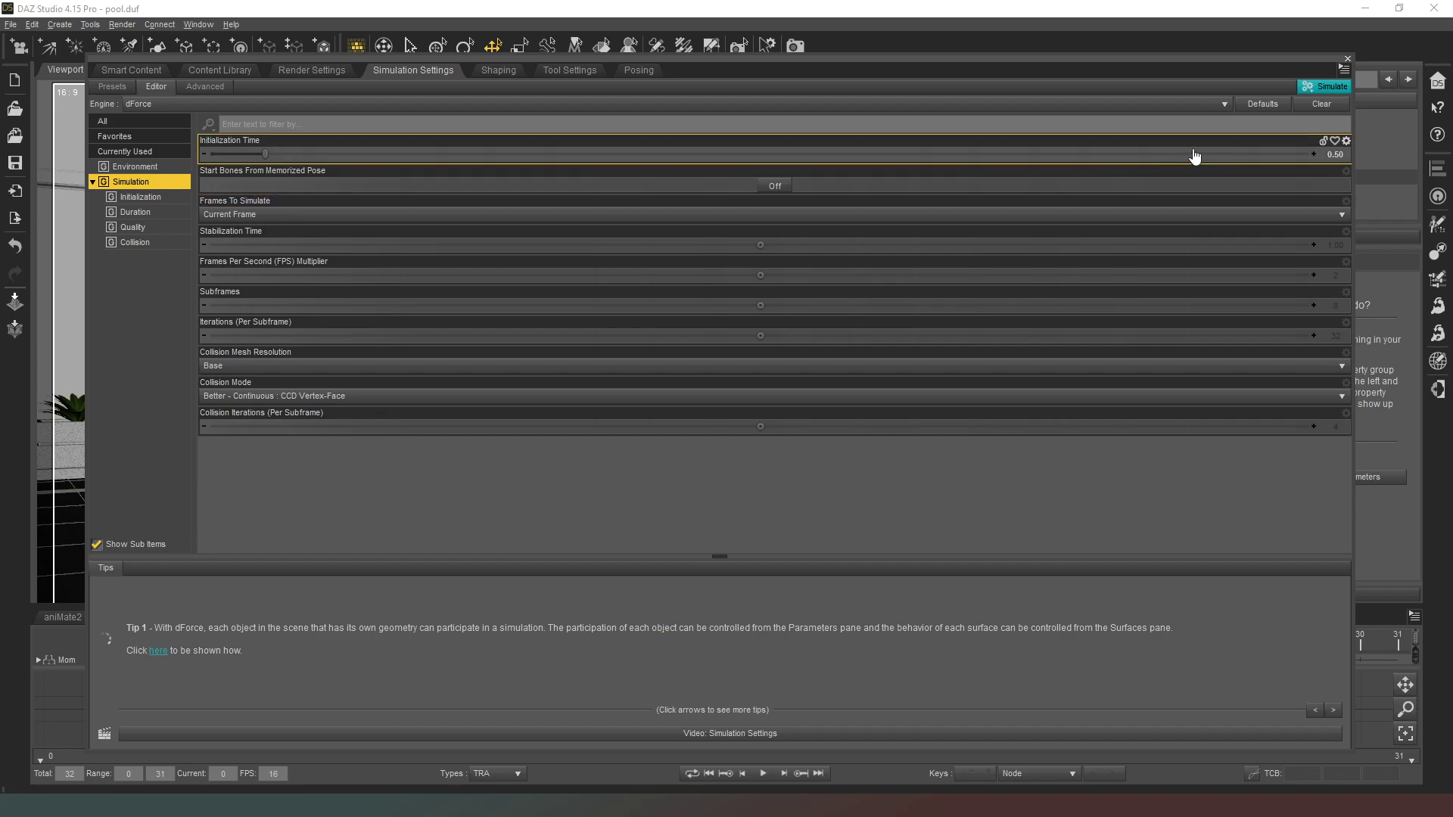
{"action": "left_click", "coordinate": [1335, 155]}
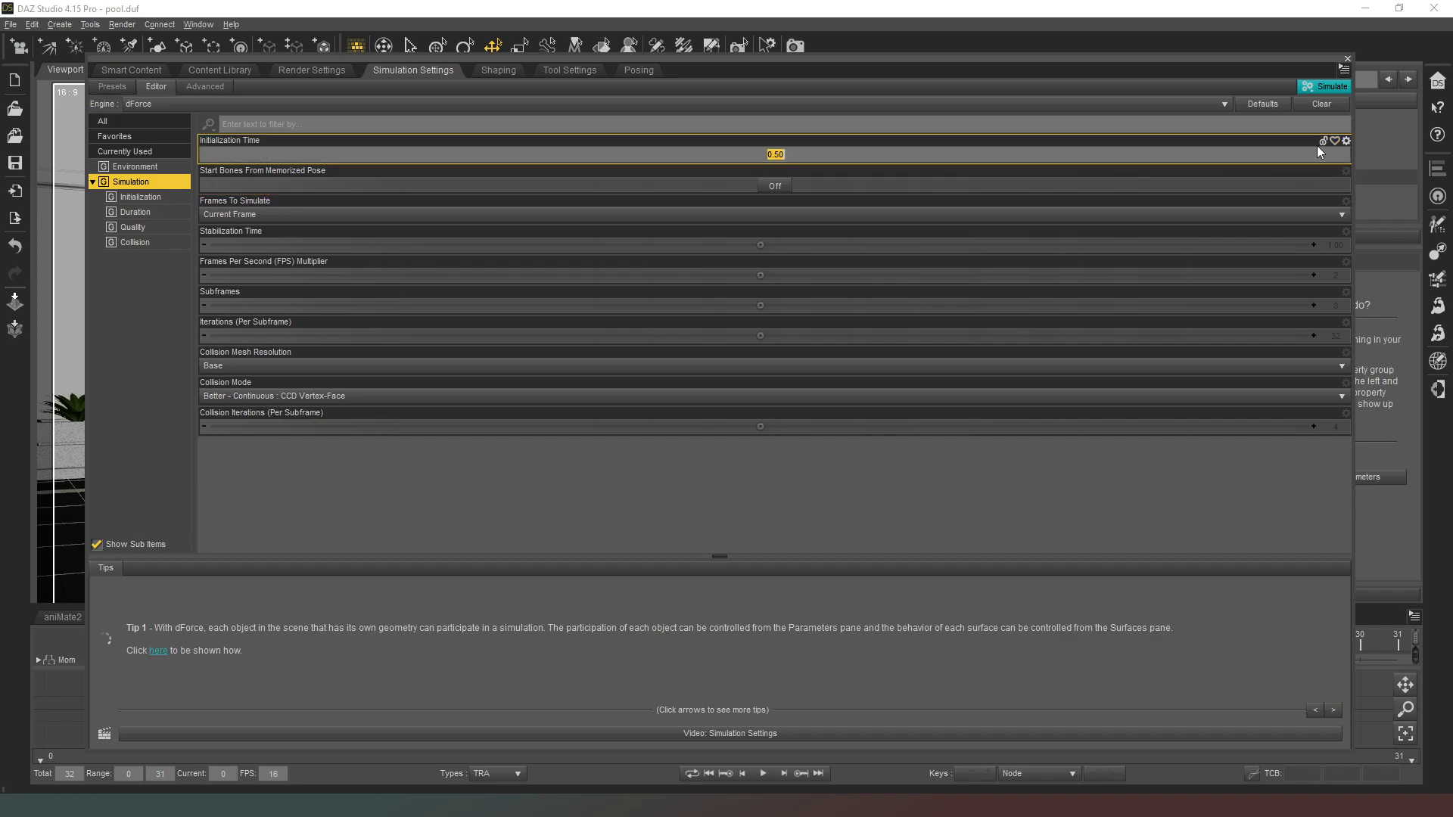
{"action": "type", "text": "1"}
{"action": "key", "text": "Return"}
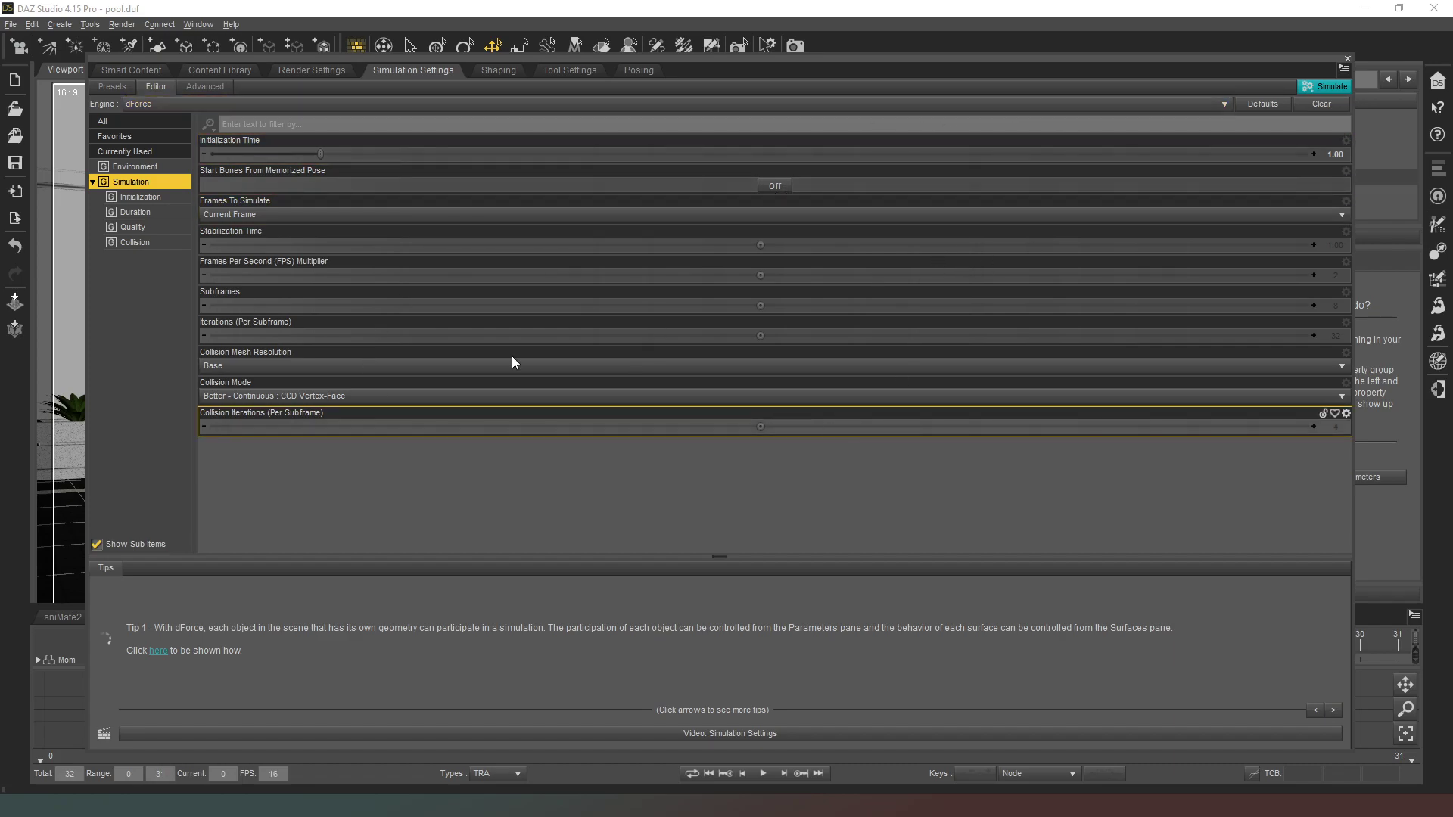
{"action": "left_click", "coordinate": [290, 215]}
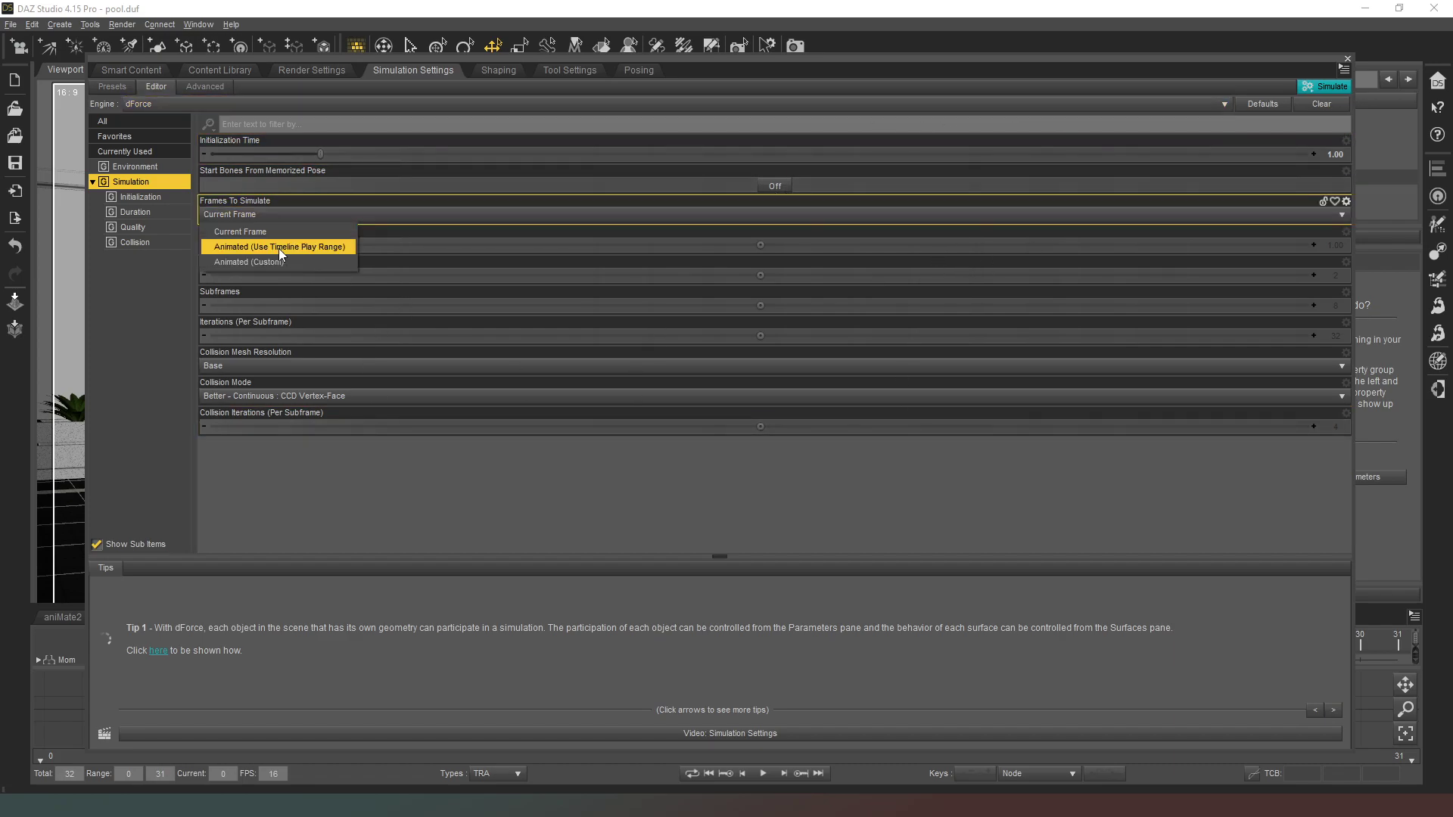
{"action": "left_click", "coordinate": [279, 248]}
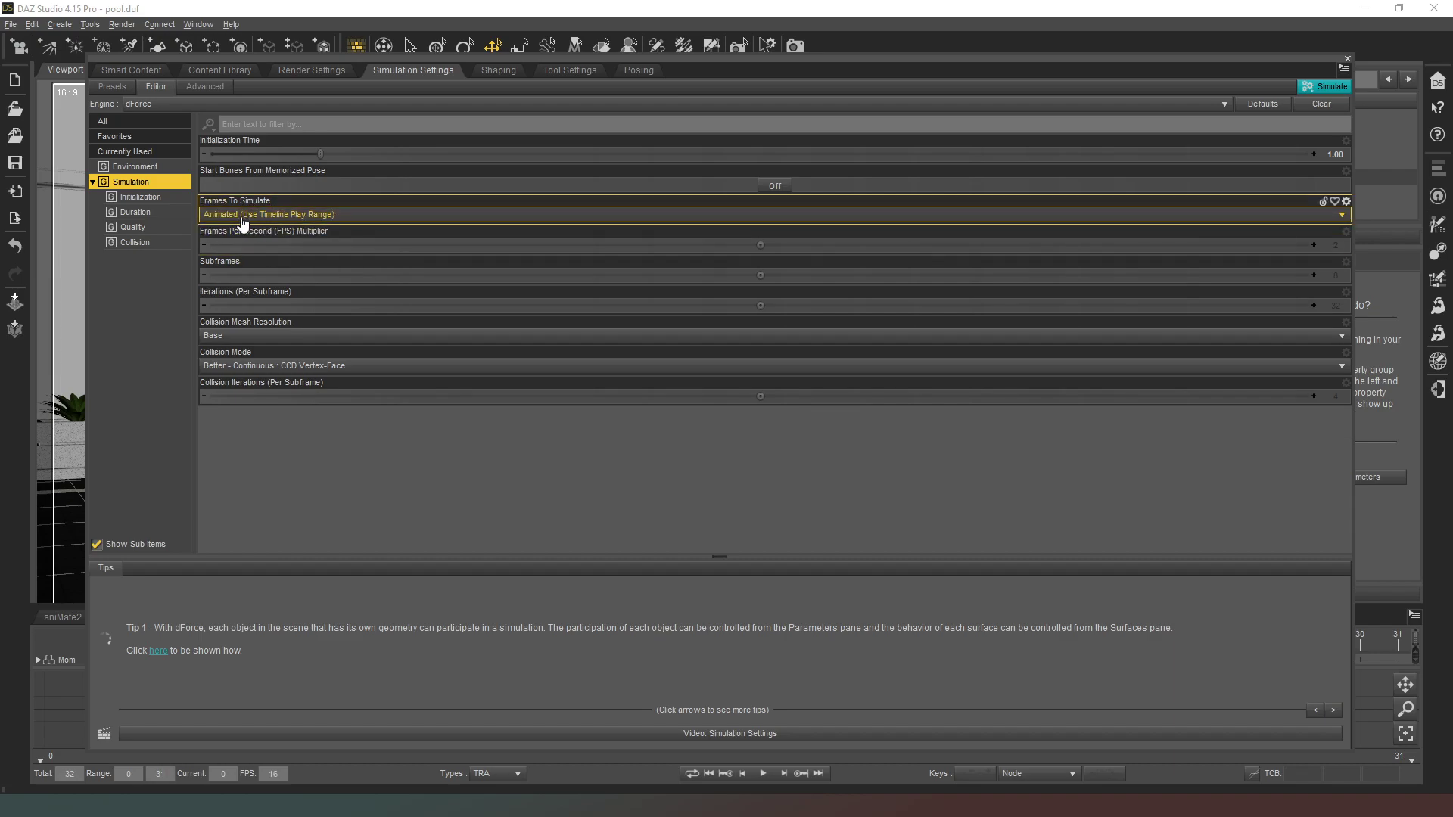
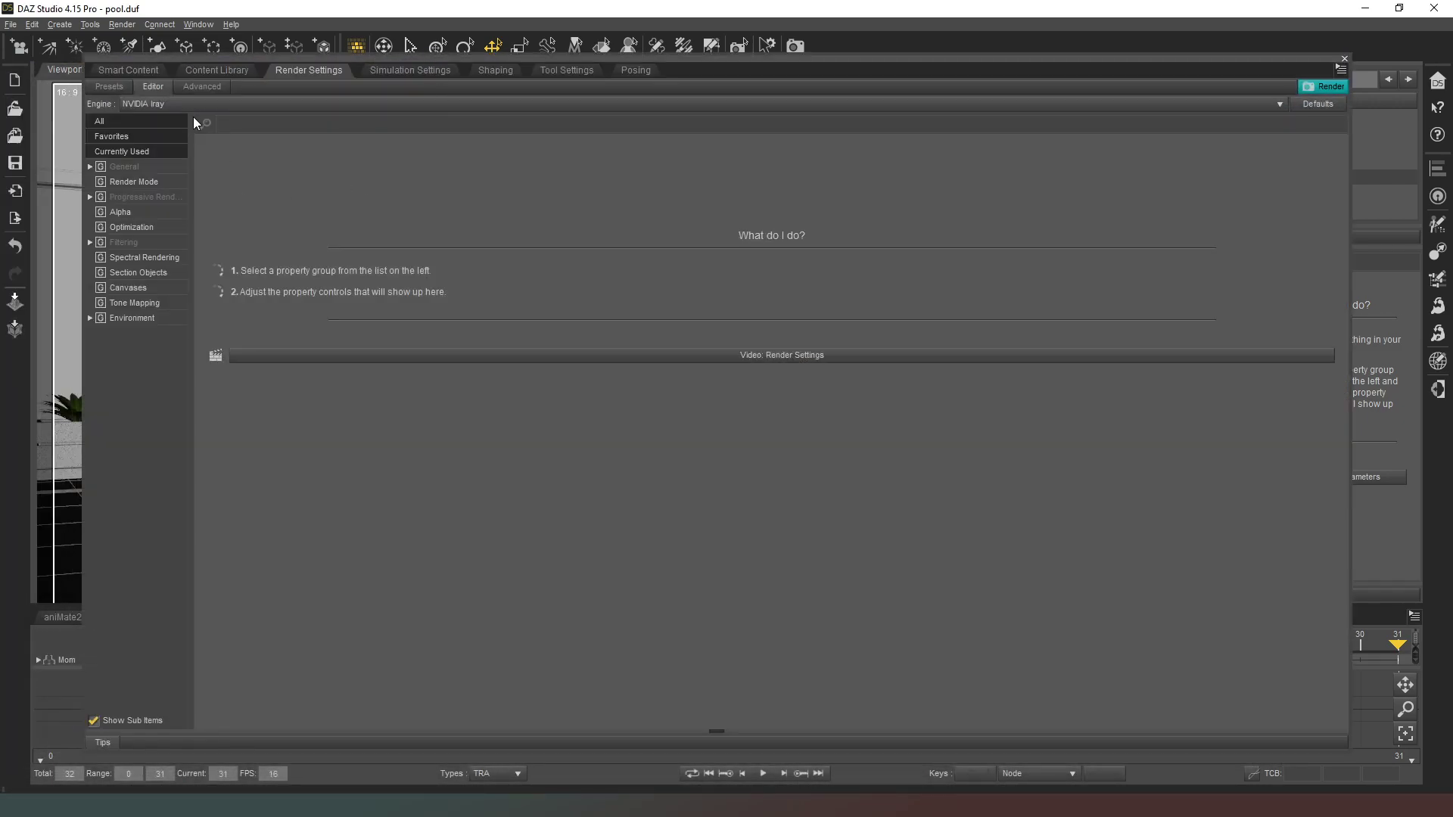
Step: Set the global render pixel size to 1920 x 1080
{"action": "left_click", "coordinate": [166, 170]}
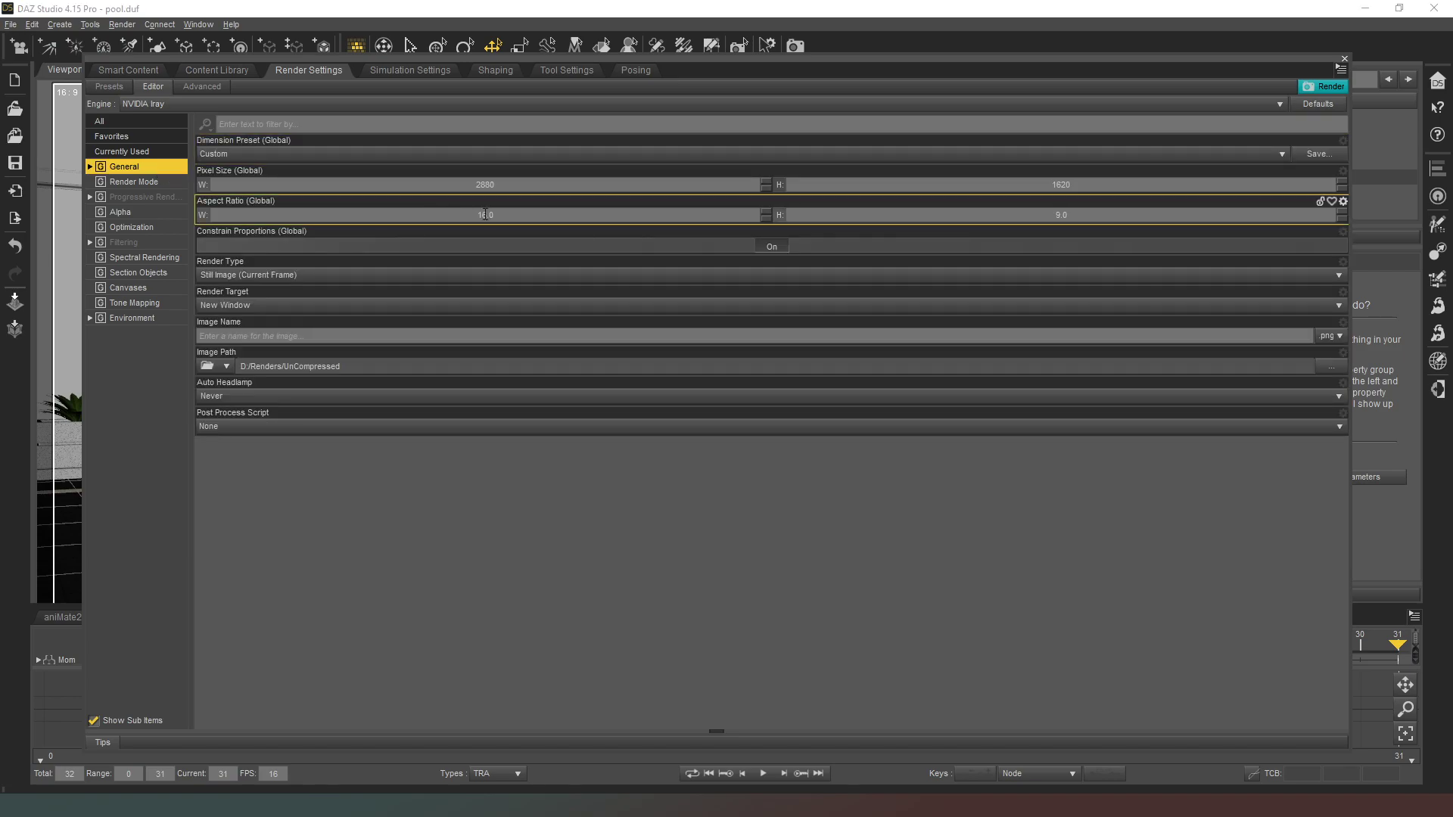
{"action": "double_click", "coordinate": [508, 187]}
{"action": "type", "text": "1920"}
{"action": "key", "text": "Return"}
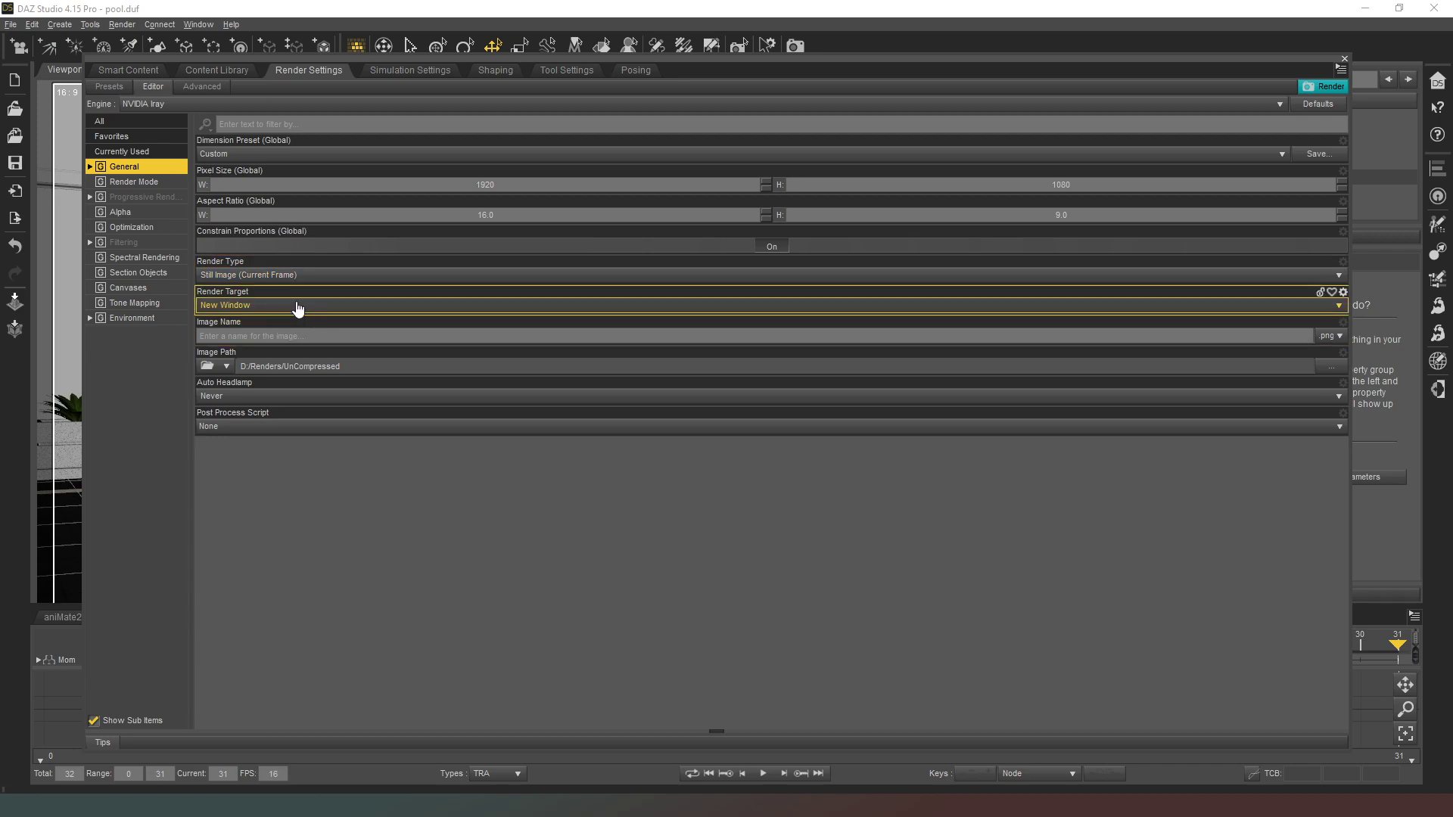
Step: Set the render type to Image Series and name the series base mom_pool_ani
{"action": "left_click", "coordinate": [292, 278]}
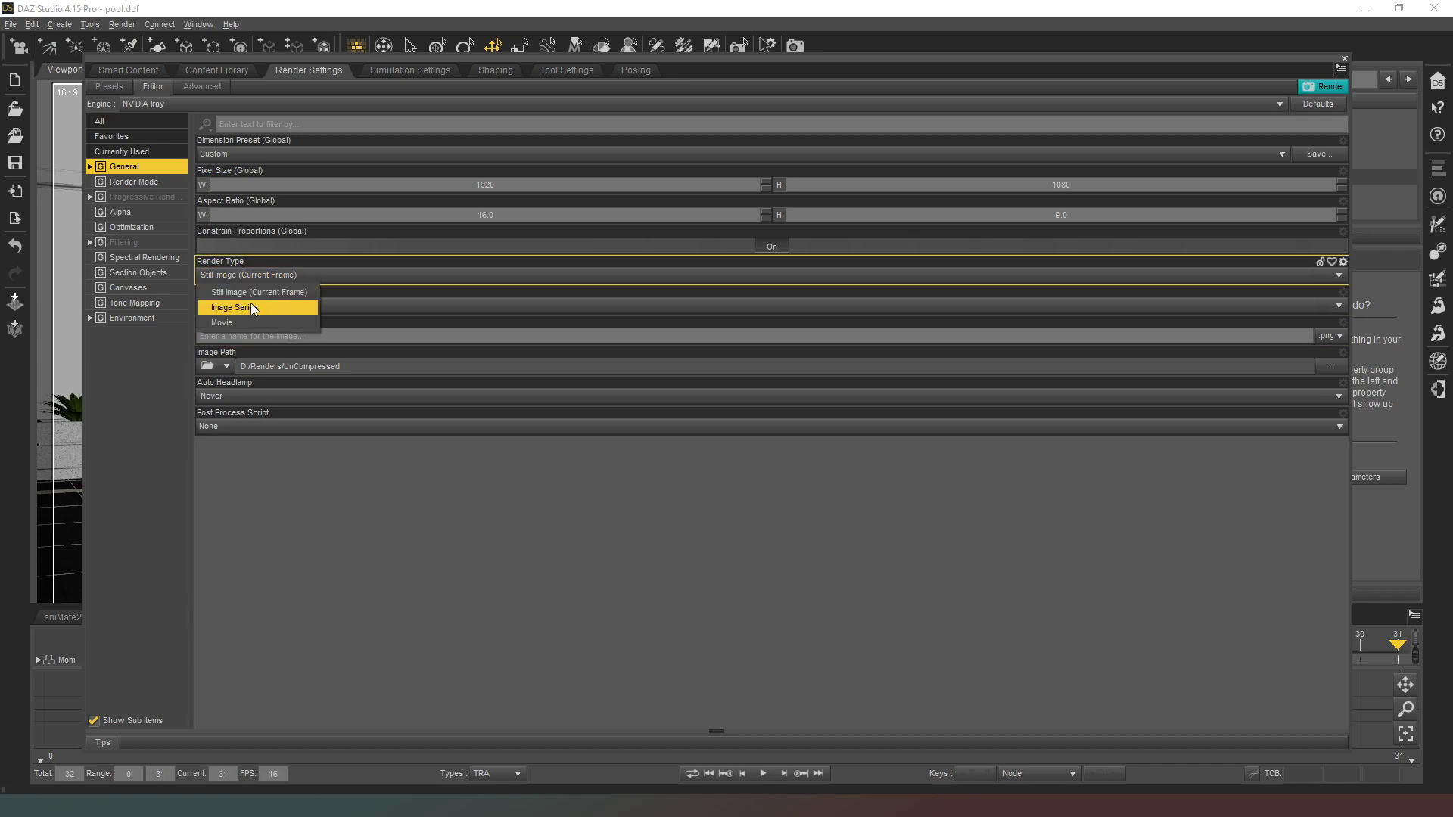
{"action": "left_click", "coordinate": [251, 304]}
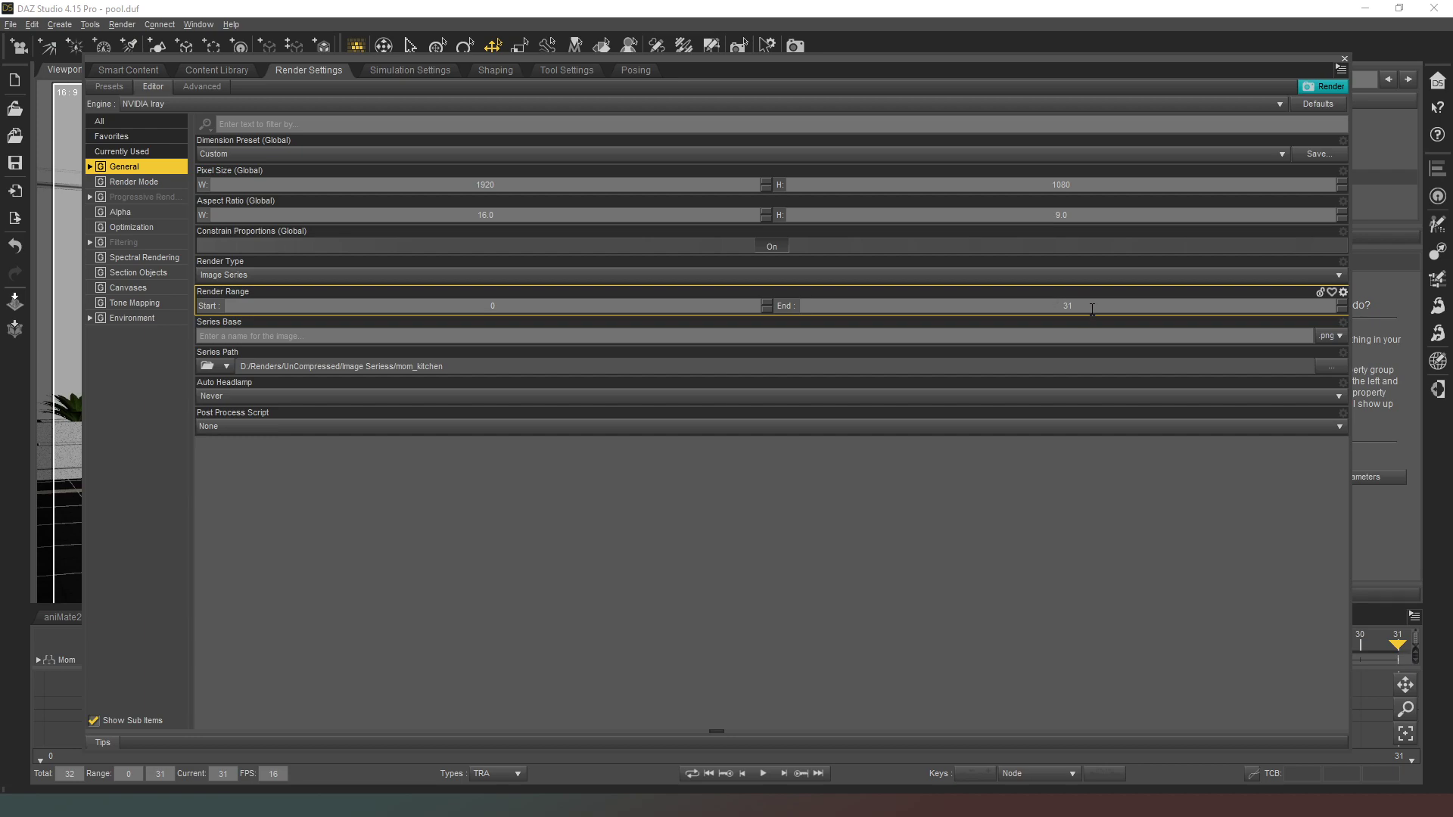
{"action": "left_click", "coordinate": [296, 336]}
{"action": "type", "text": "mom_pool"}
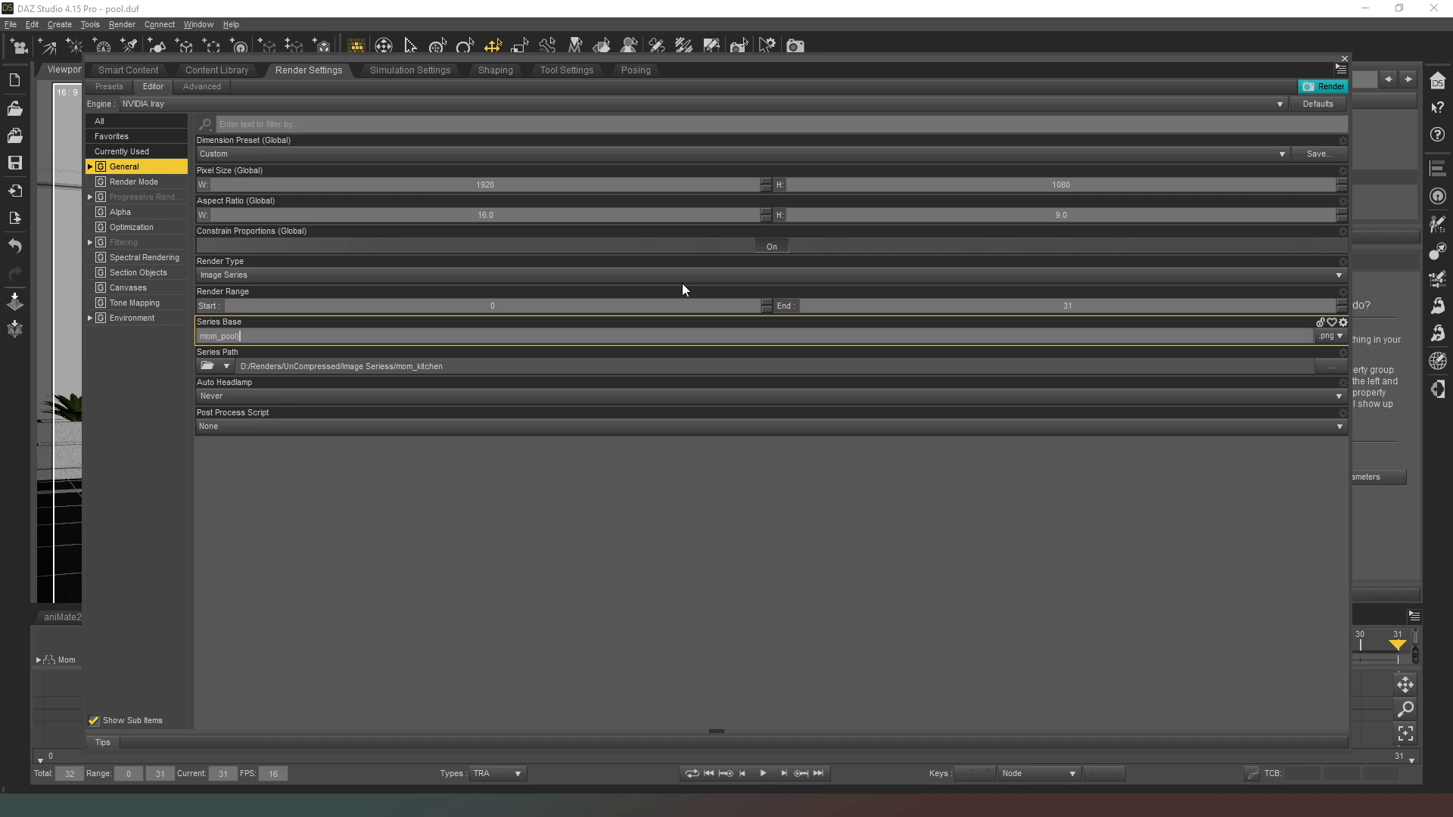
{"action": "type", "text": "_ani"}
Step: Turn off Rendering Quality Enable in the Progressive Rendering settings
{"action": "left_click", "coordinate": [149, 198]}
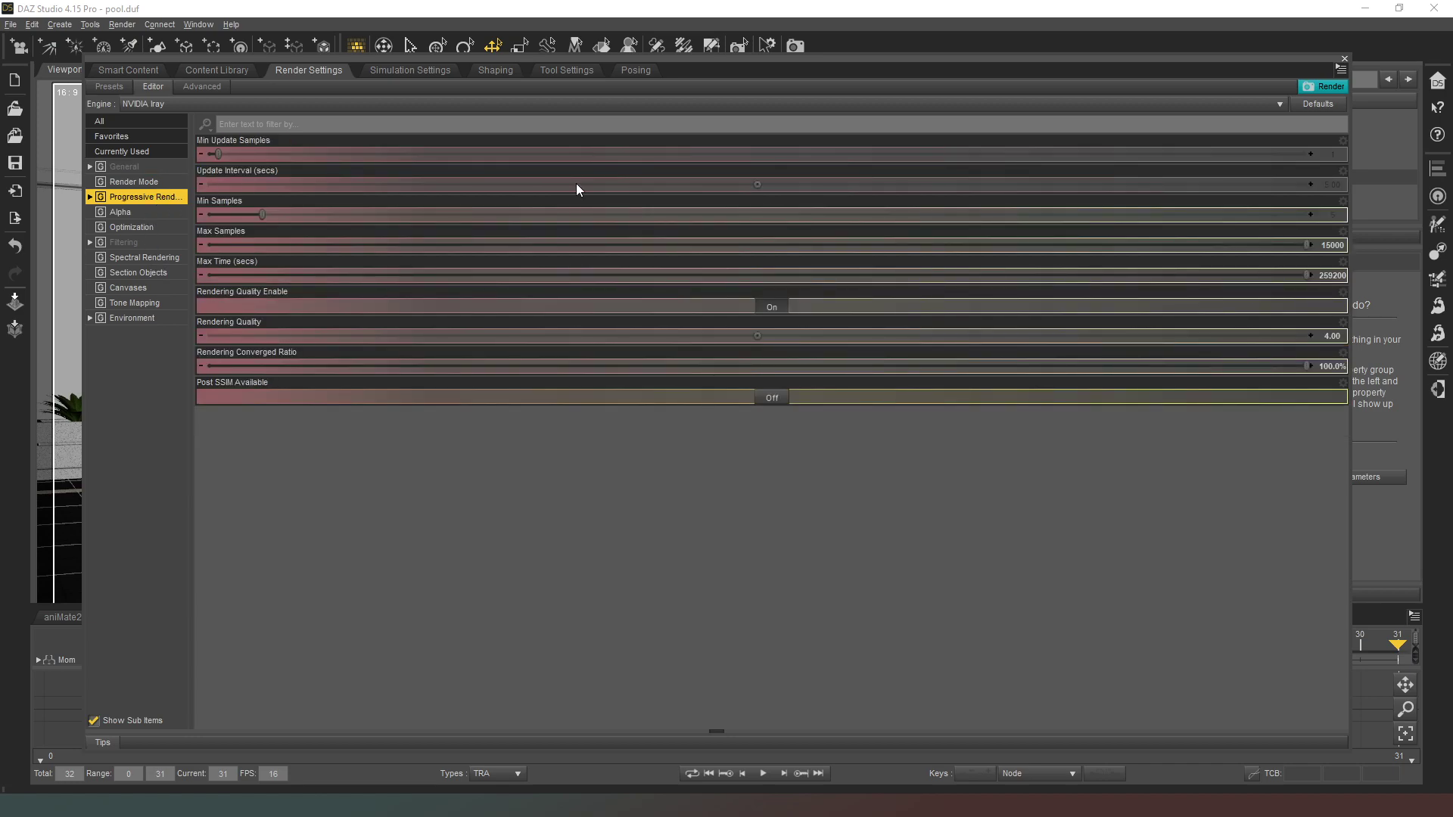
{"action": "left_click", "coordinate": [780, 311]}
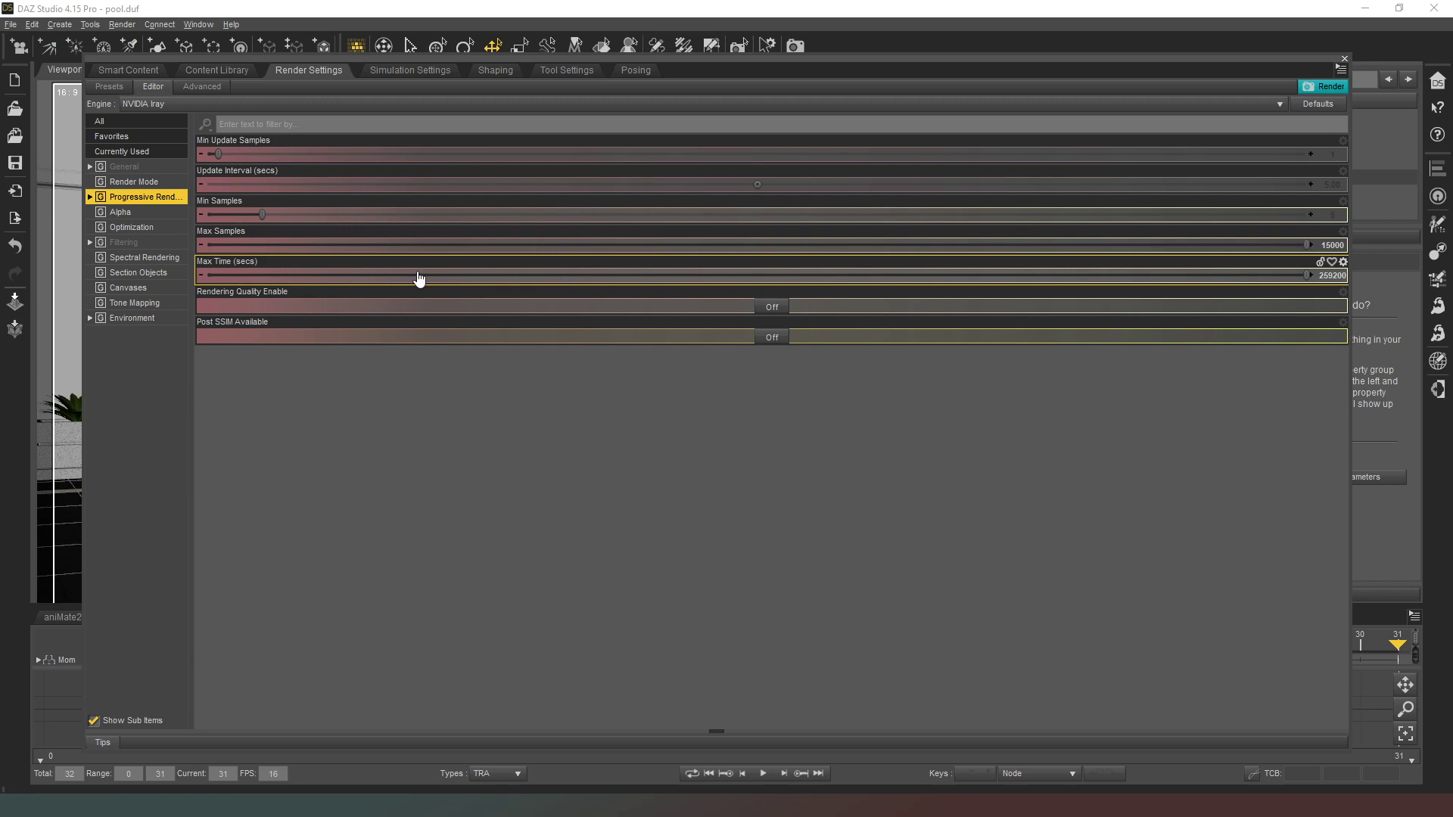
Step: Set Max Samples to 500 in the Progressive Rendering settings
{"action": "left_click", "coordinate": [1329, 245]}
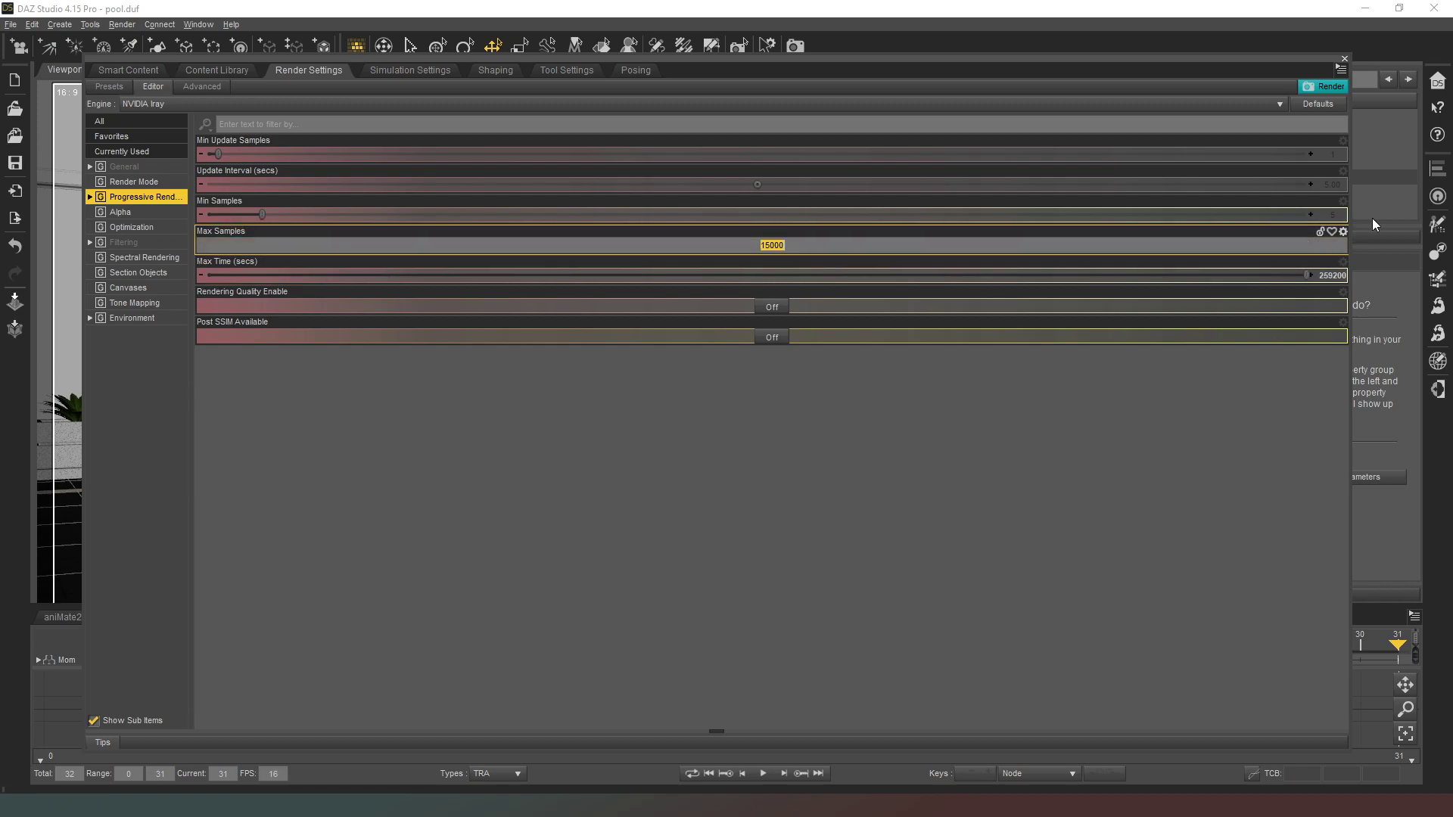
{"action": "type", "text": "50"}
{"action": "key", "text": "Return"}
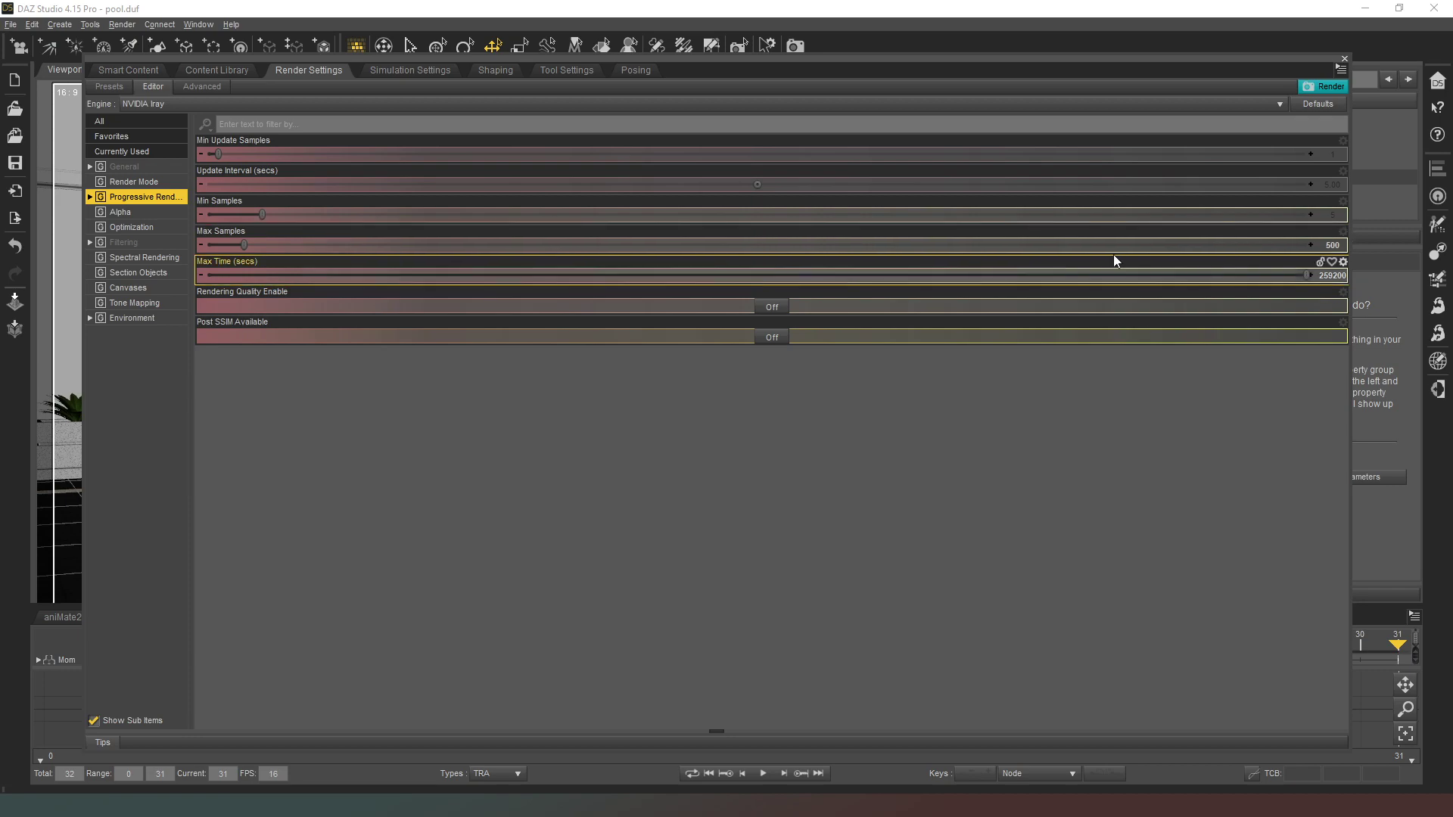
Step: Turn on Post Denoiser Available and Post Denoiser Enable in the Filtering settings, with Post Denoiser Start Iteration at 475
{"action": "left_click", "coordinate": [145, 244]}
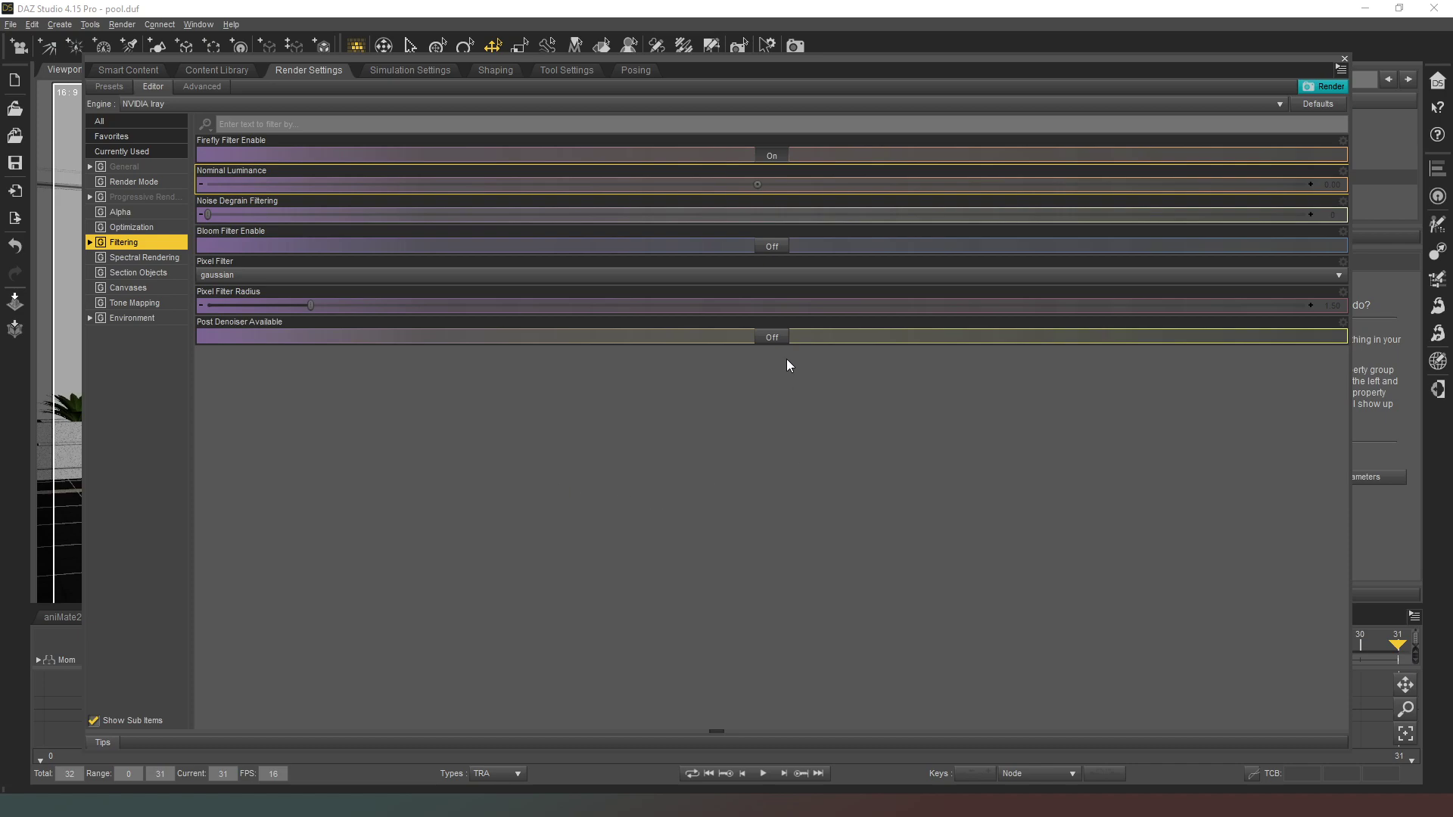
{"action": "left_click", "coordinate": [772, 337]}
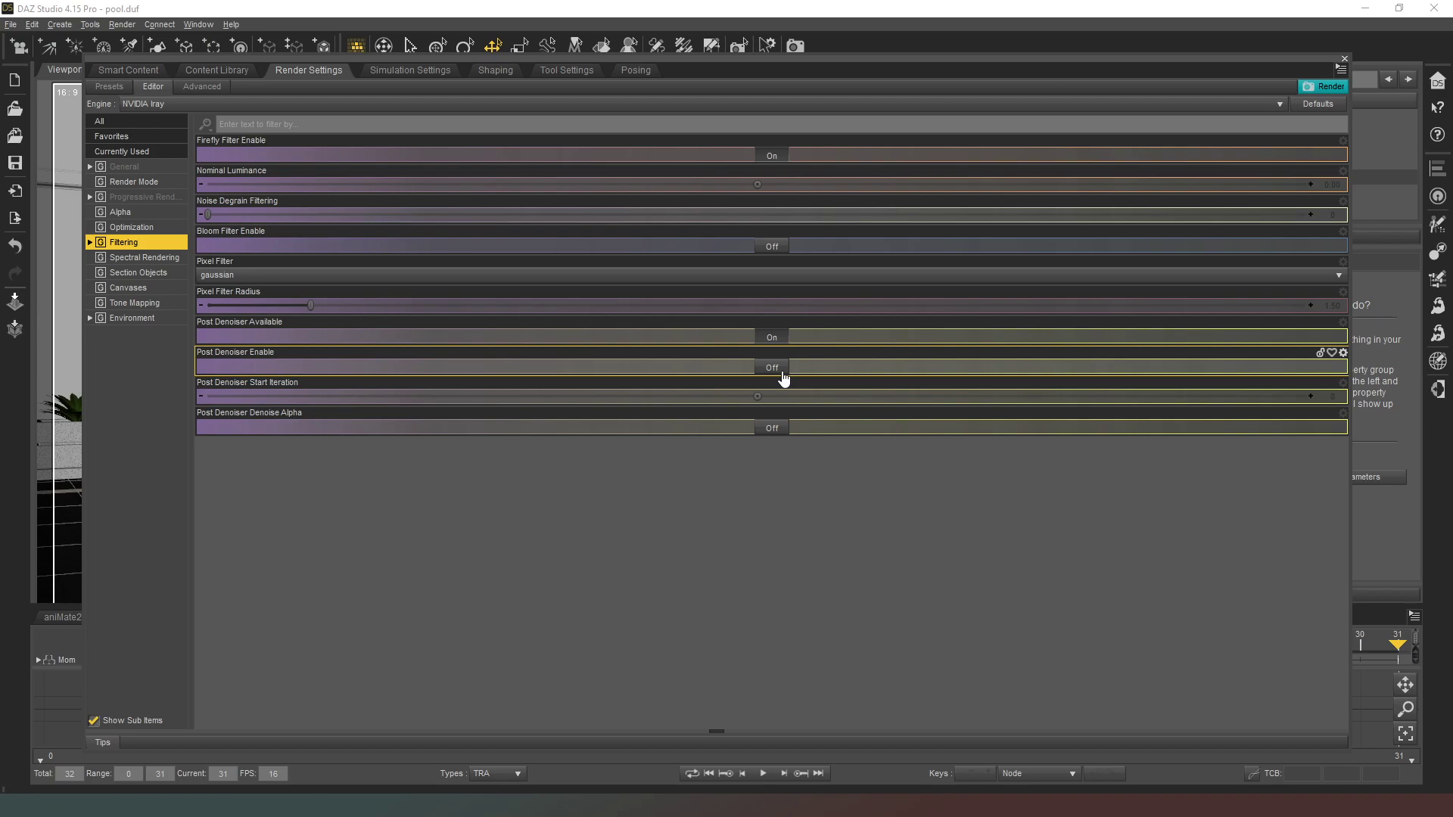
{"action": "left_click", "coordinate": [772, 367]}
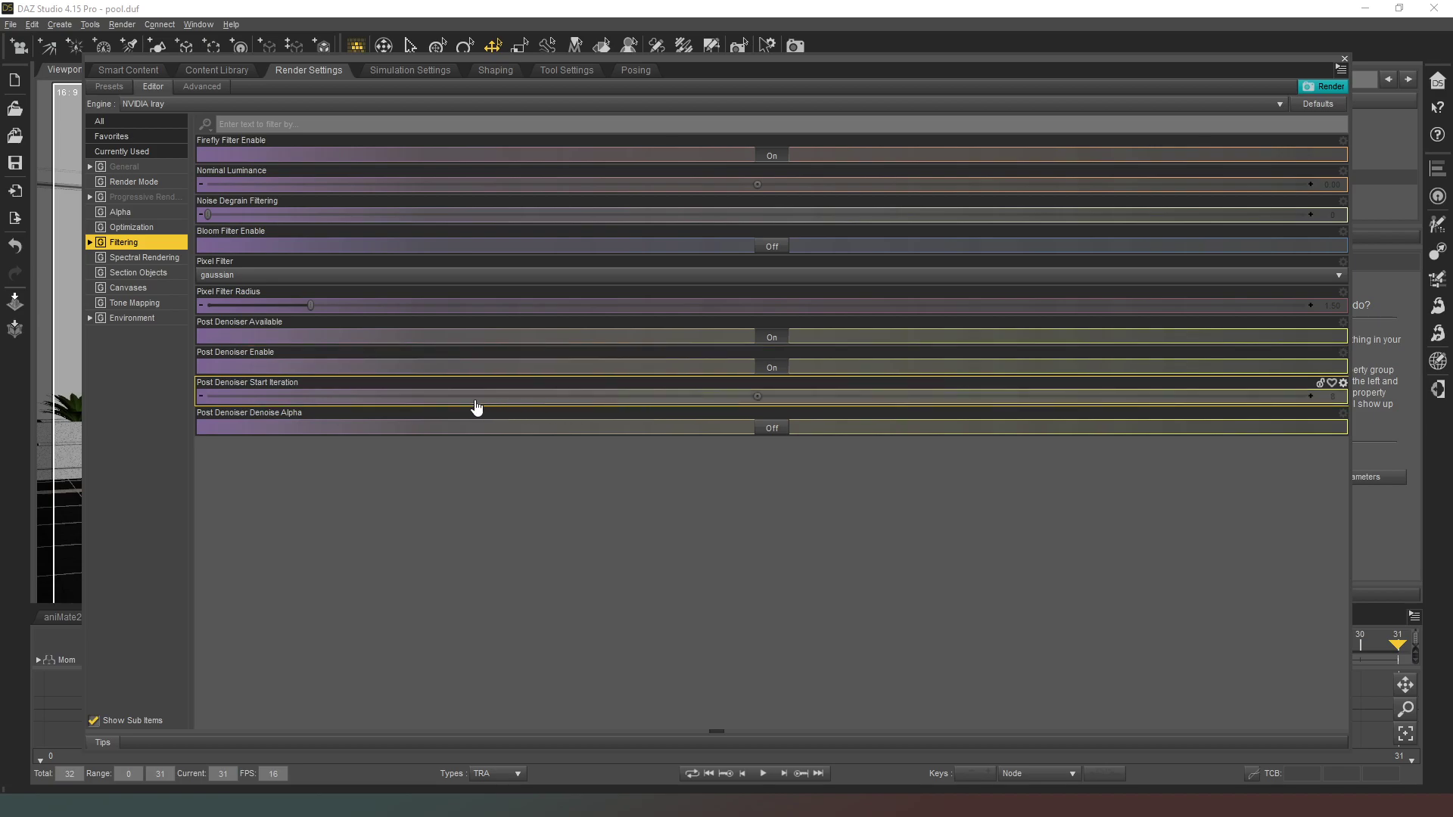
{"action": "left_click", "coordinate": [1333, 396]}
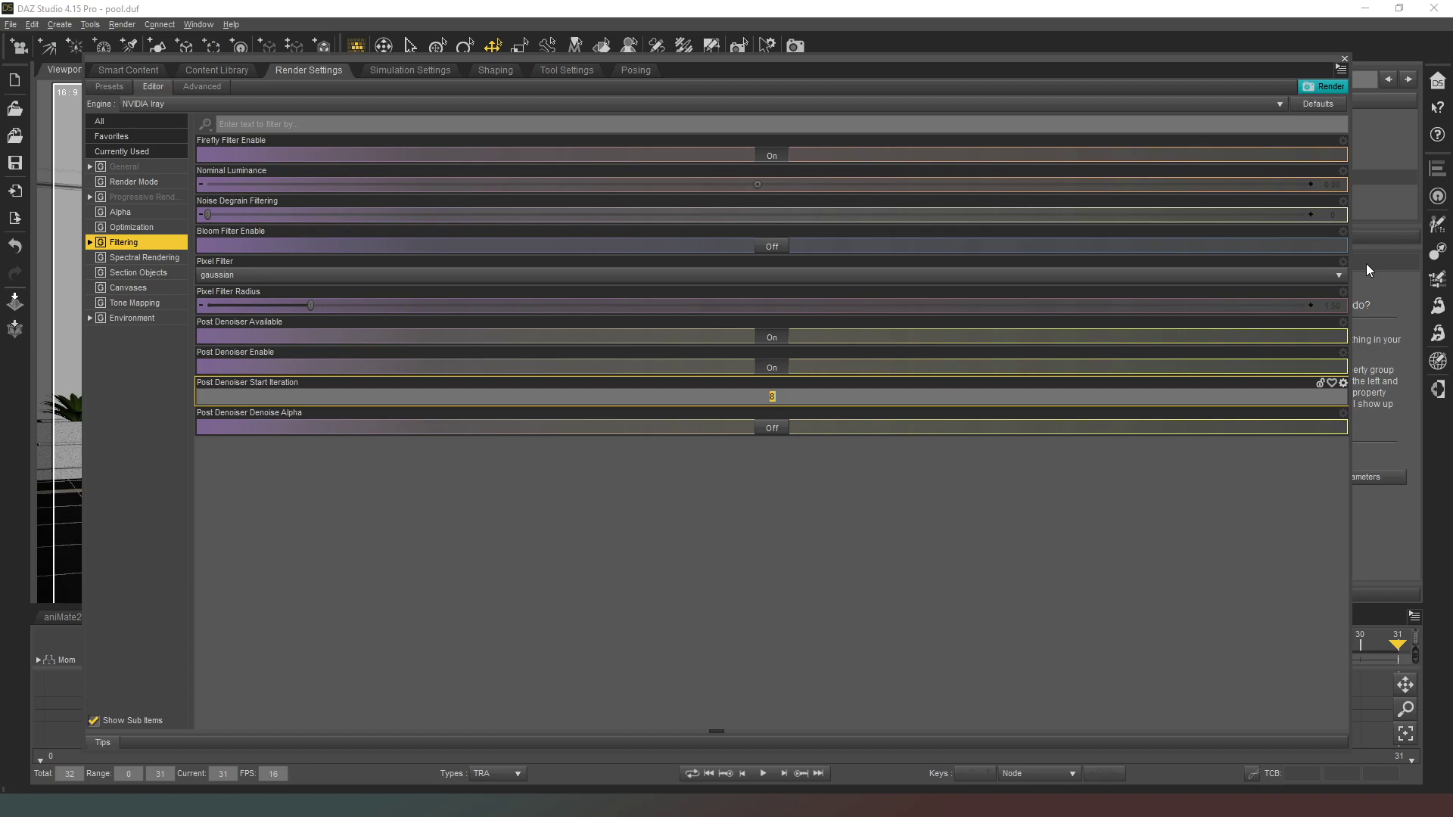
{"action": "type", "text": "475"}
{"action": "key", "text": "Return"}
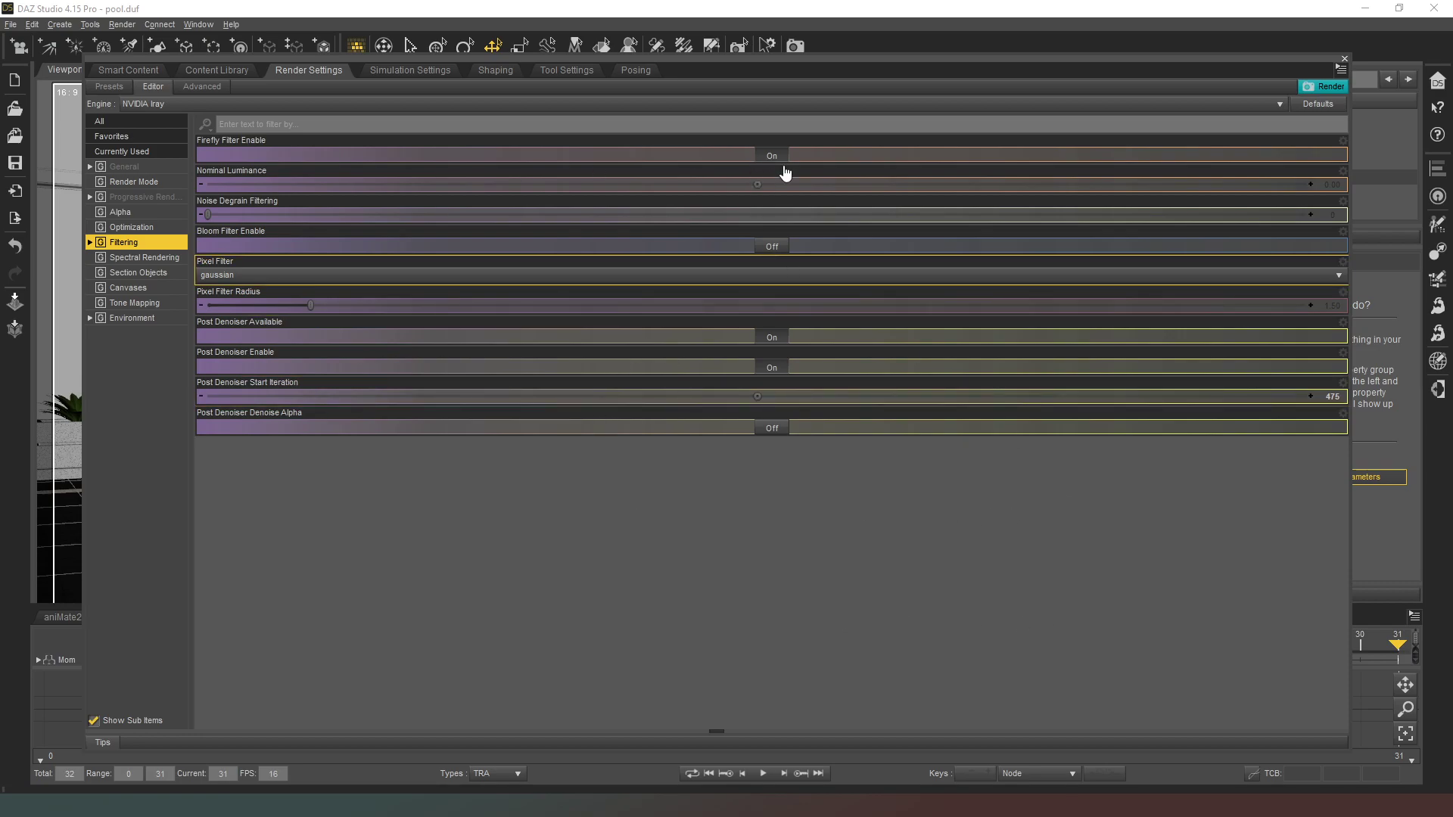
Step: Select the Canvas1 Beauty canvas in the advanced render settings and delete the NL1 node list
{"action": "left_click", "coordinate": [202, 86]}
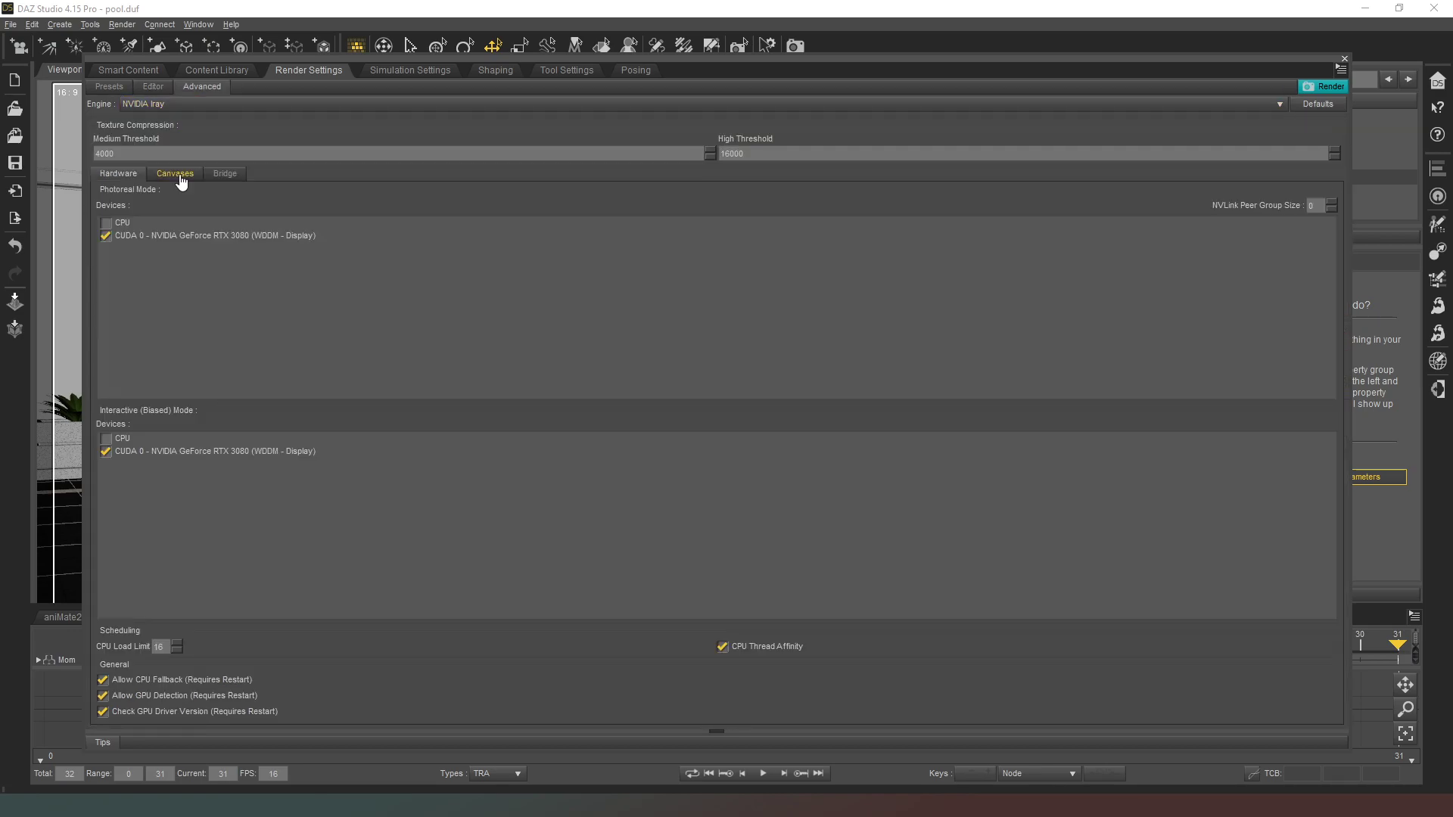
{"action": "left_click", "coordinate": [181, 178]}
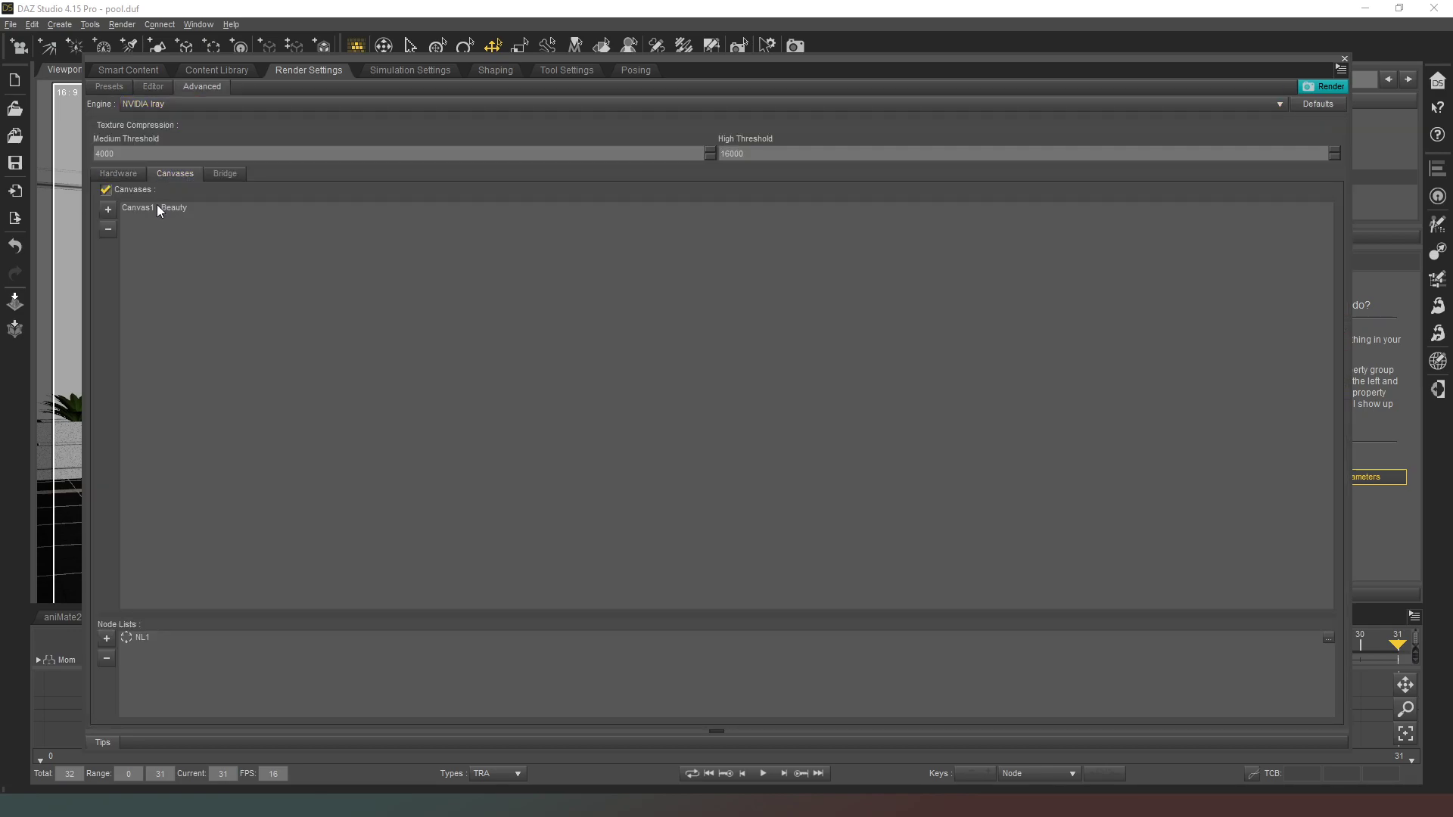
{"action": "left_click", "coordinate": [159, 208]}
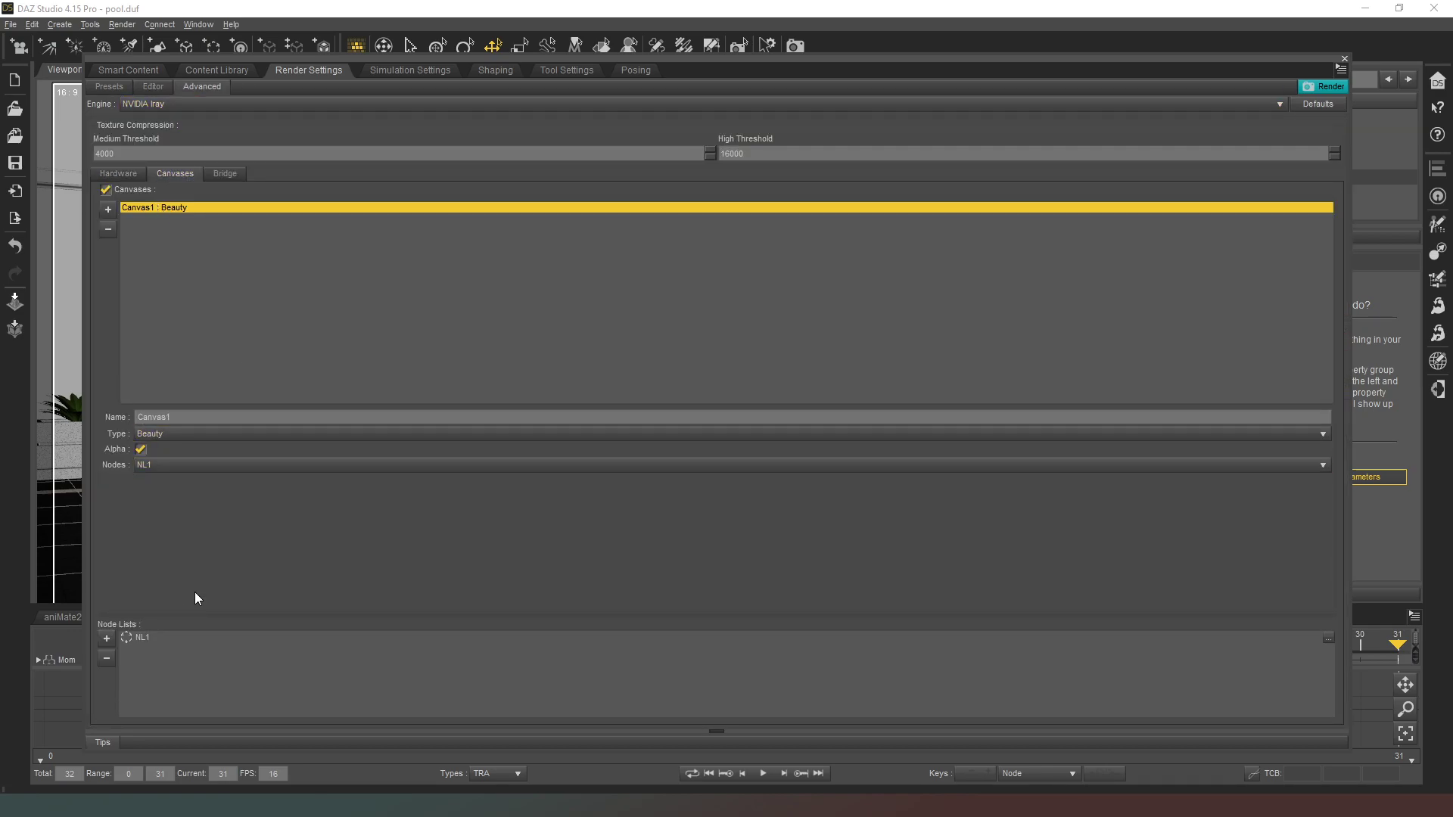
{"action": "left_click", "coordinate": [150, 638]}
{"action": "left_click", "coordinate": [107, 658]}
{"action": "left_click", "coordinate": [140, 450]}
Step: Add a canvas node list named mom
{"action": "left_click", "coordinate": [108, 639]}
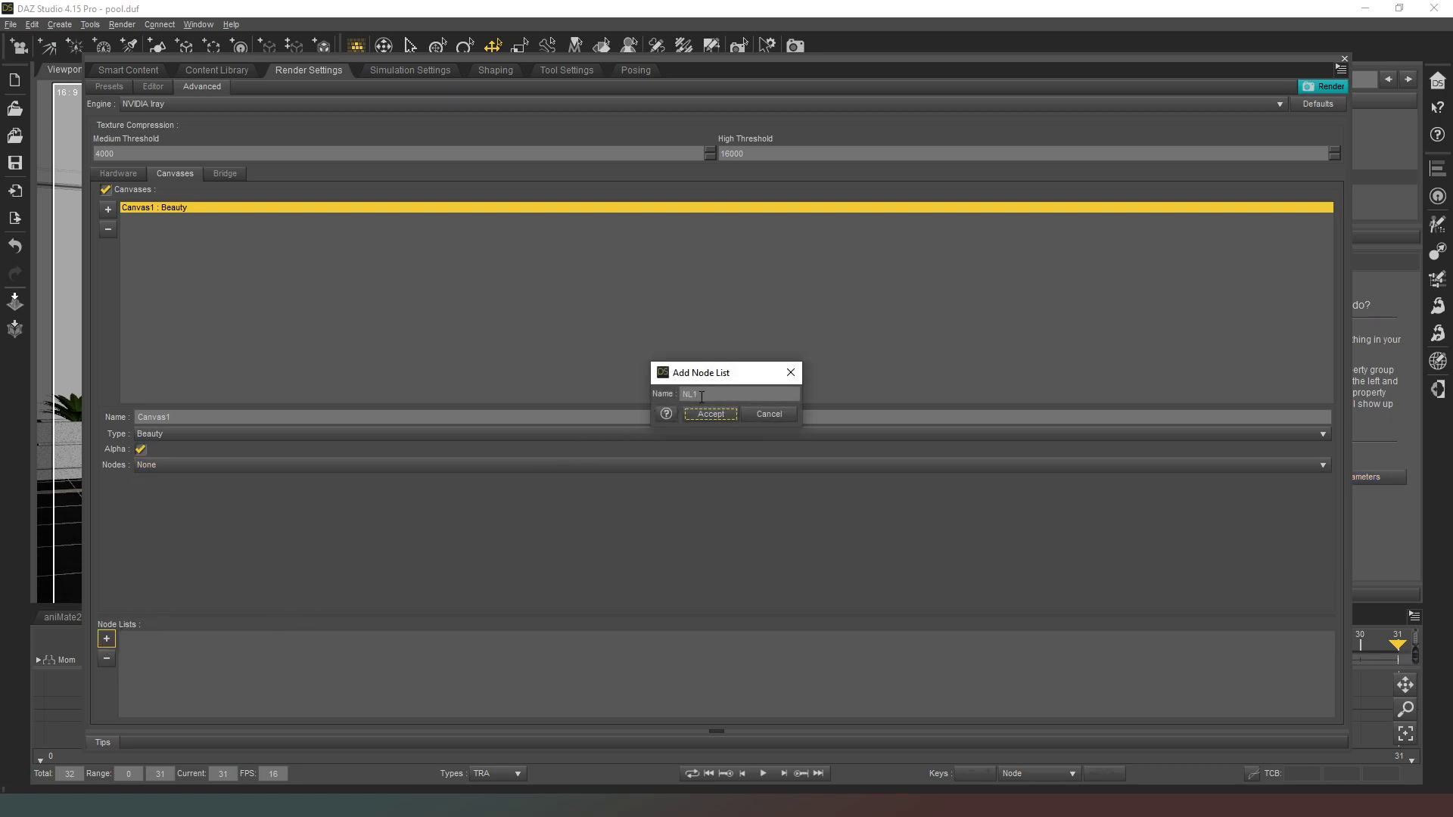
{"action": "type", "text": "mom"}
{"action": "left_click", "coordinate": [711, 414]}
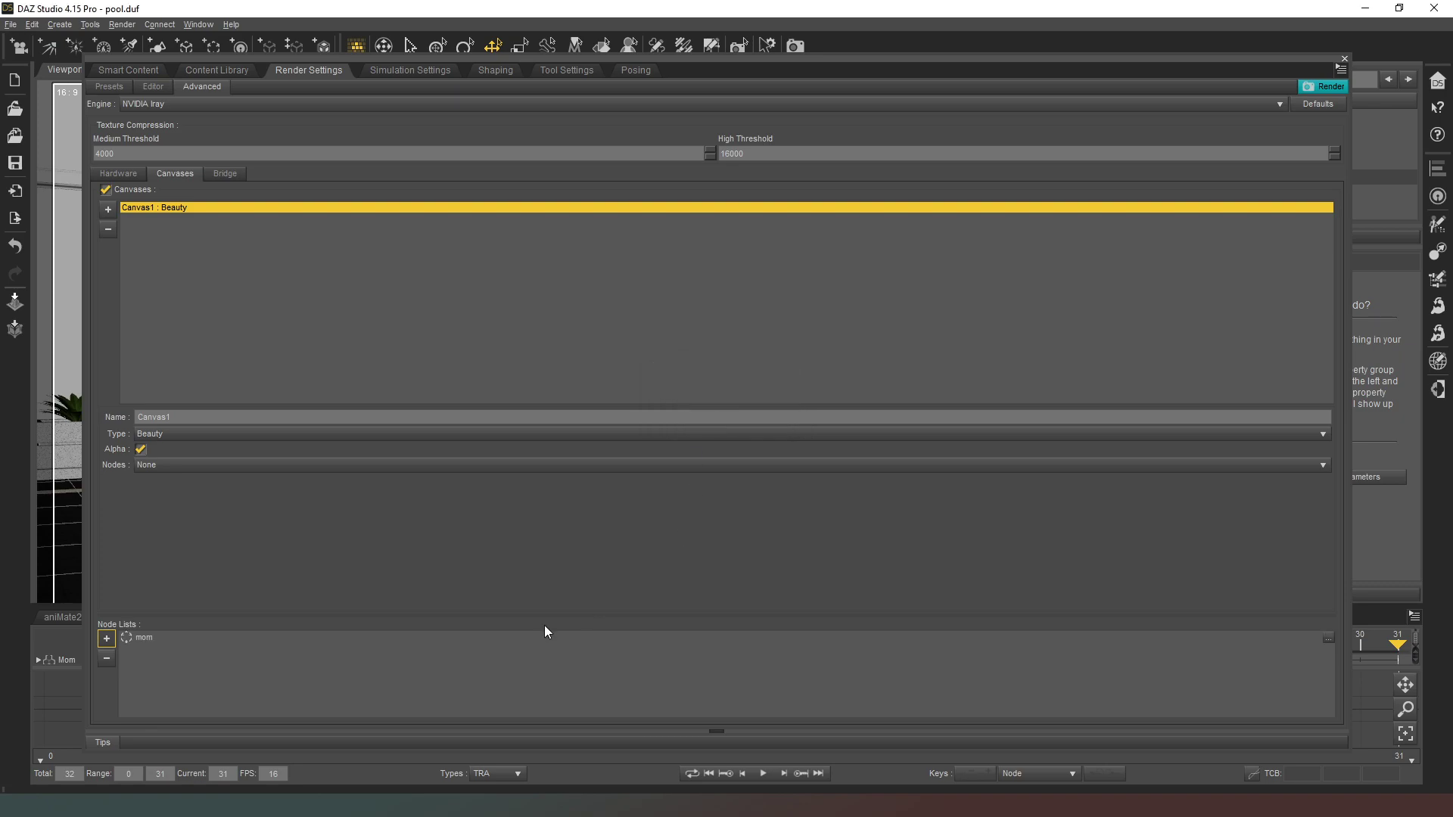
Step: Include Mom, the Genesis 8 Female Eyelashes, Emmeline Eyebrows and dforce Neroli Hair Cap in the mom node list
{"action": "left_click", "coordinate": [1328, 640]}
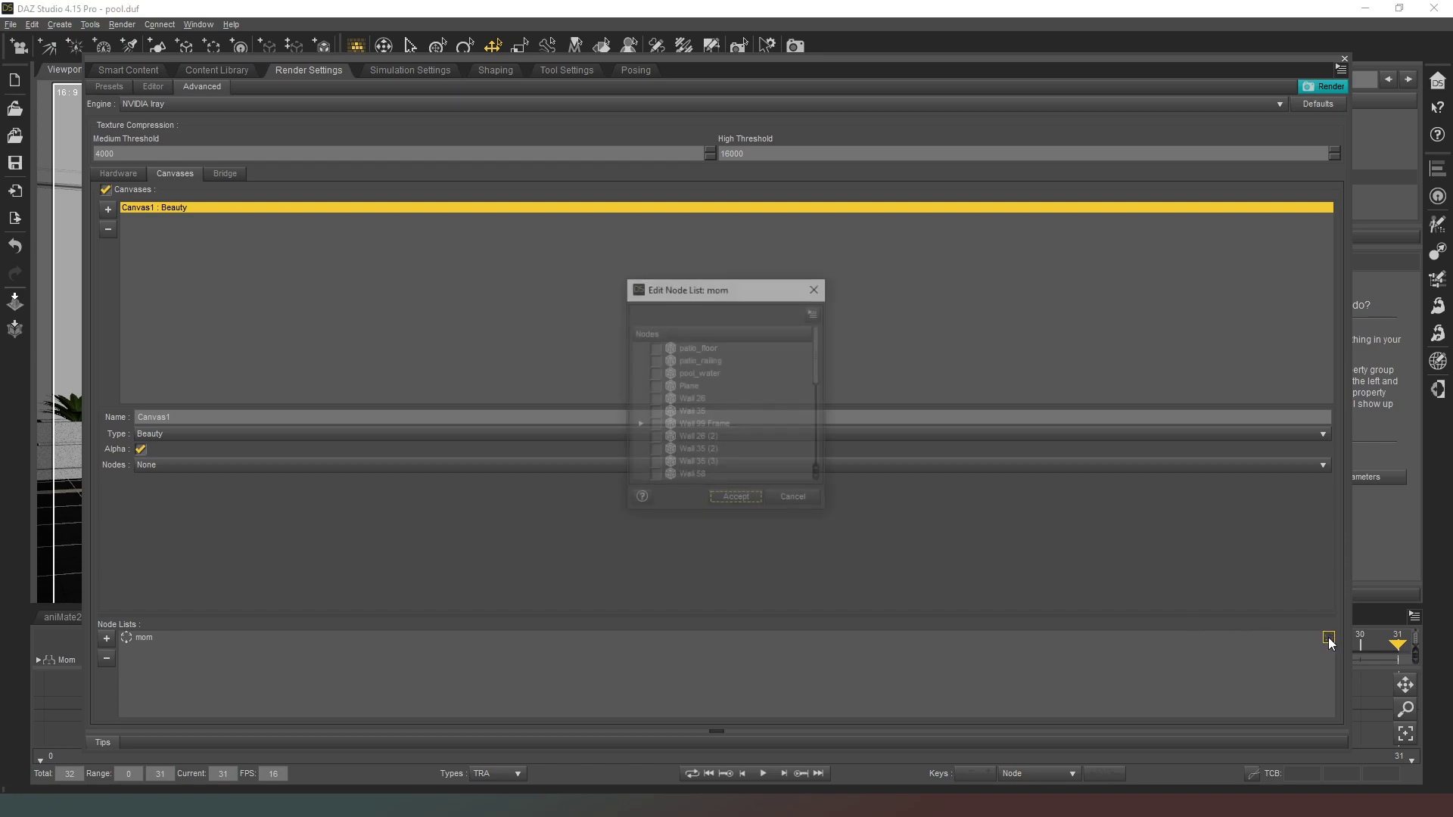
{"action": "left_click_drag", "start_coordinate": [819, 357], "coordinate": [818, 447]}
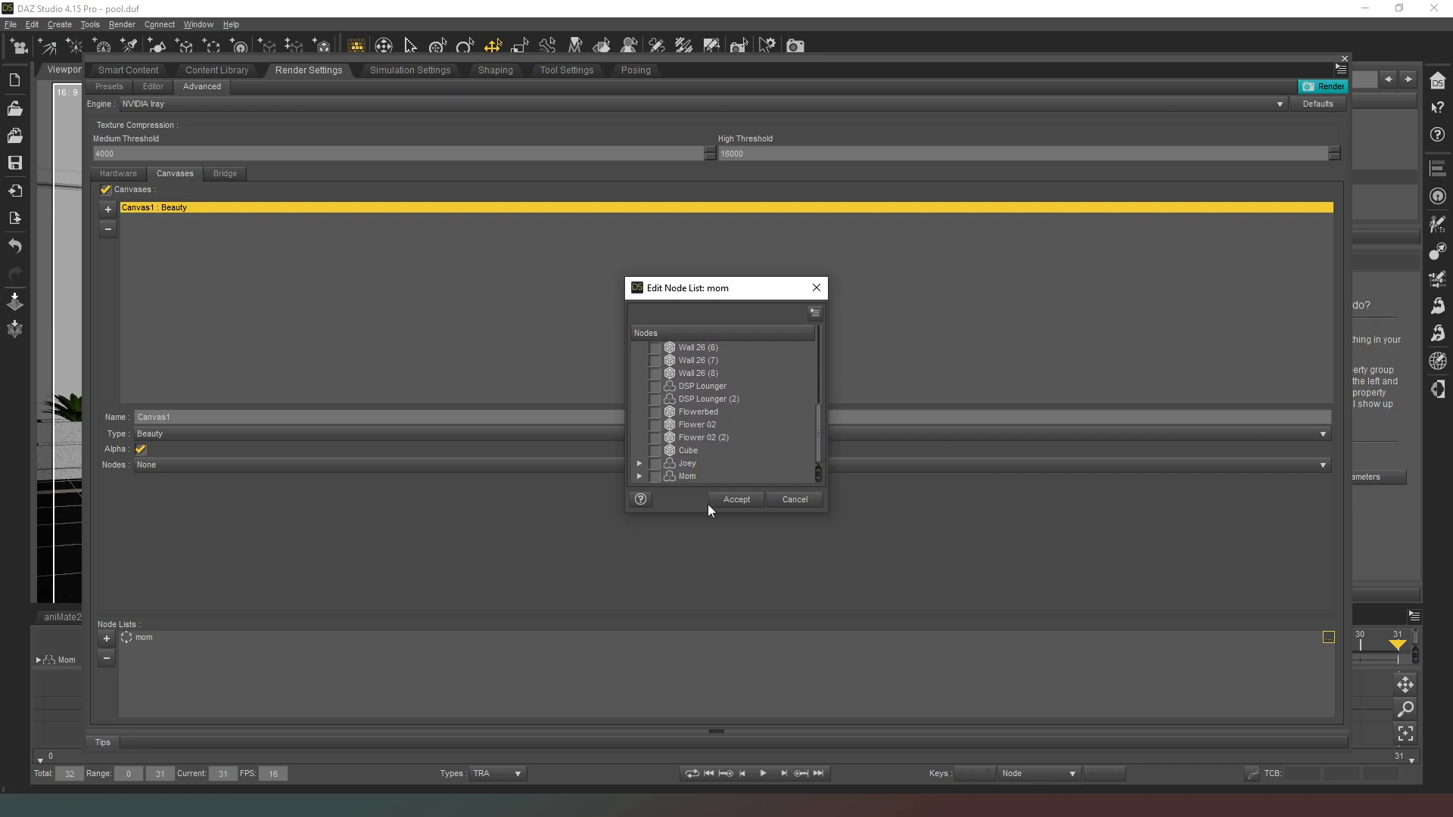
{"action": "left_click", "coordinate": [641, 476]}
{"action": "scroll", "coordinate": [719, 432], "scroll_direction": "down", "scroll_amount": 3}
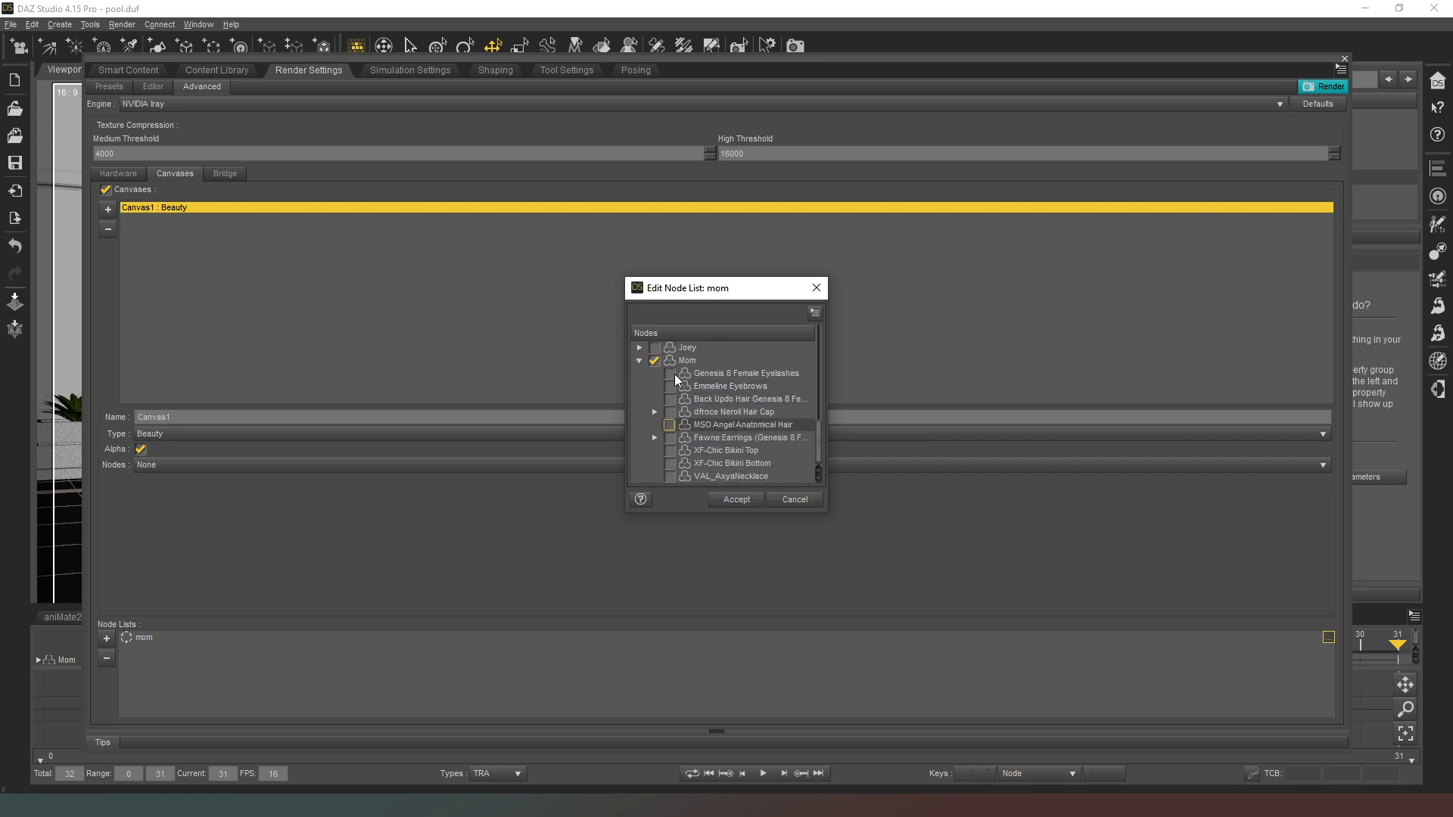
{"action": "left_click", "coordinate": [670, 412]}
{"action": "left_click", "coordinate": [655, 412]}
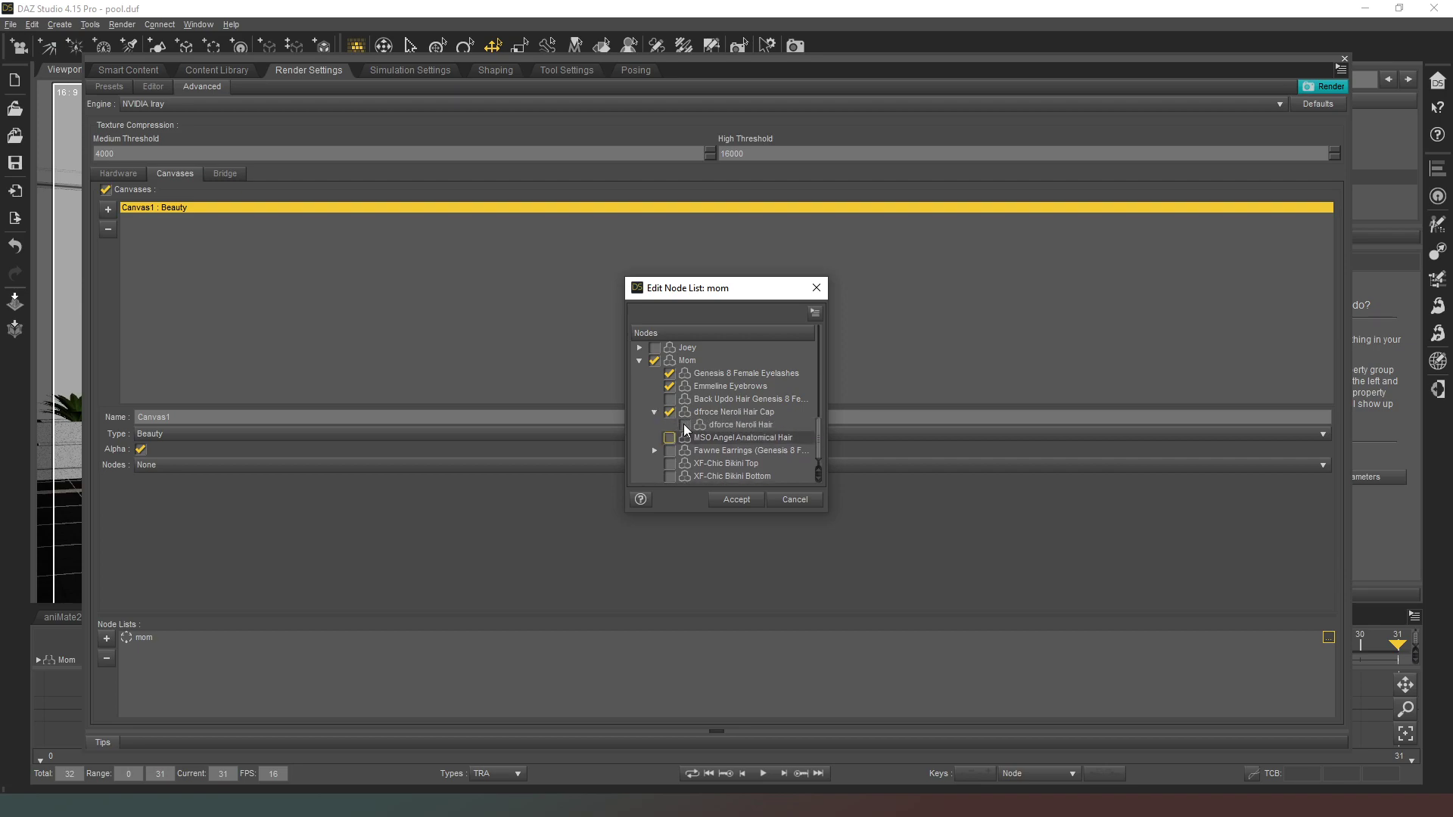
Step: Add the dforce Neroli Hair, Fawne Earrings, and XF-Chic Bikini Top and Bottom to the mom node list, and assign the list to Canvas1
{"action": "left_click", "coordinate": [670, 450]}
{"action": "left_click", "coordinate": [654, 450]}
{"action": "left_click", "coordinate": [684, 463]}
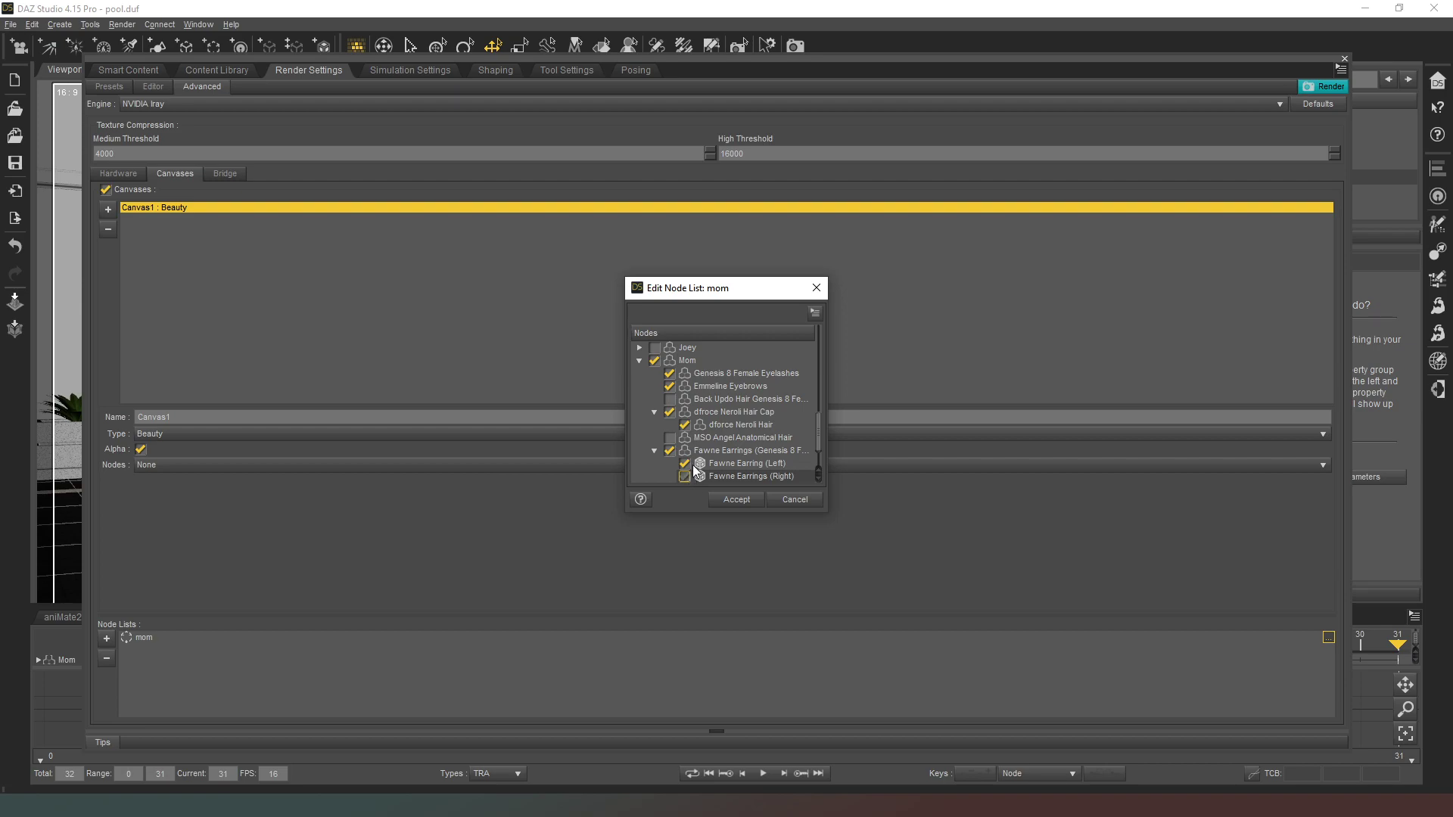
{"action": "left_click", "coordinate": [685, 476]}
{"action": "scroll", "coordinate": [724, 428], "scroll_direction": "down", "scroll_amount": 1}
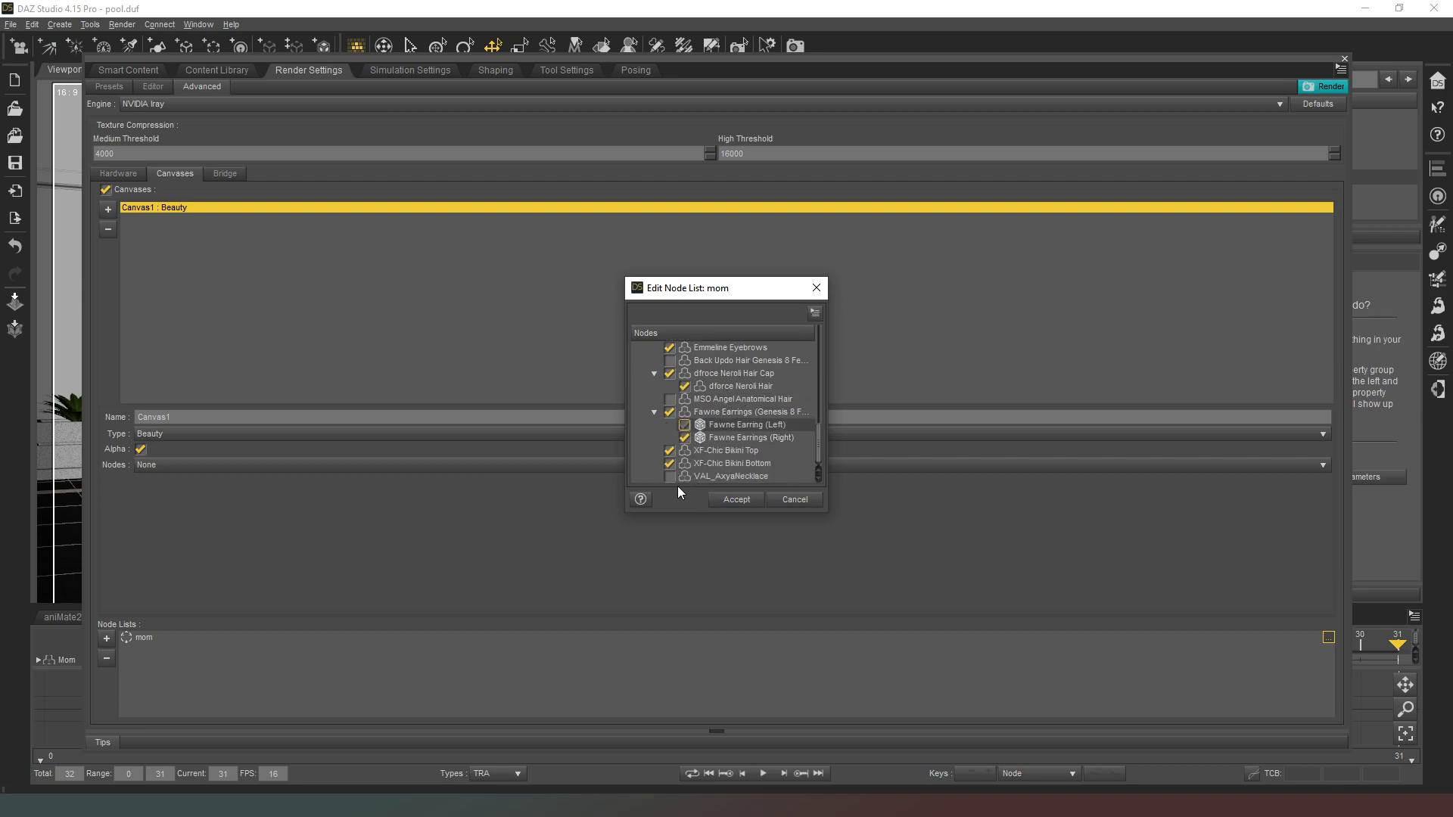
{"action": "left_click", "coordinate": [734, 500]}
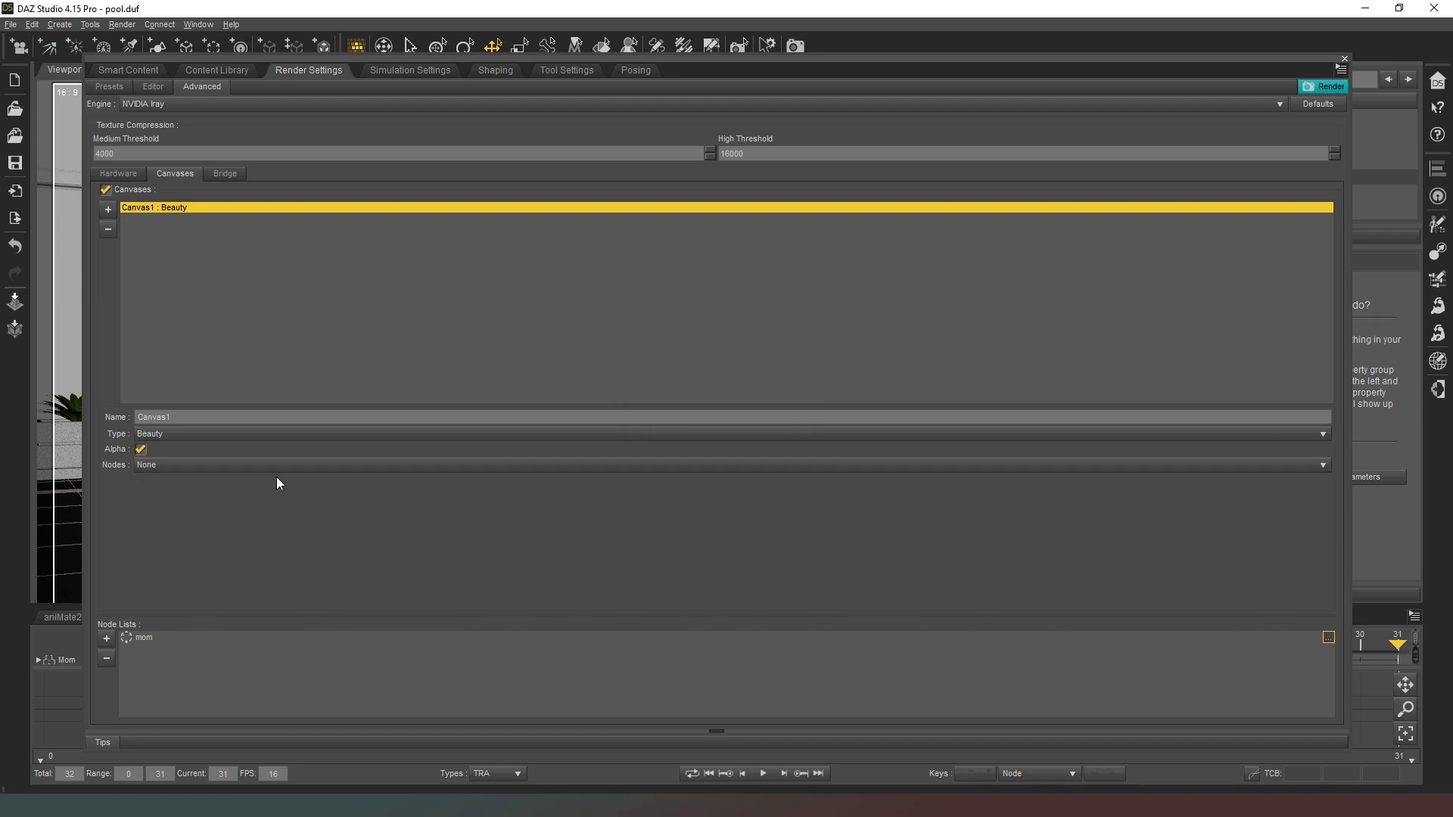
{"action": "left_click", "coordinate": [202, 467]}
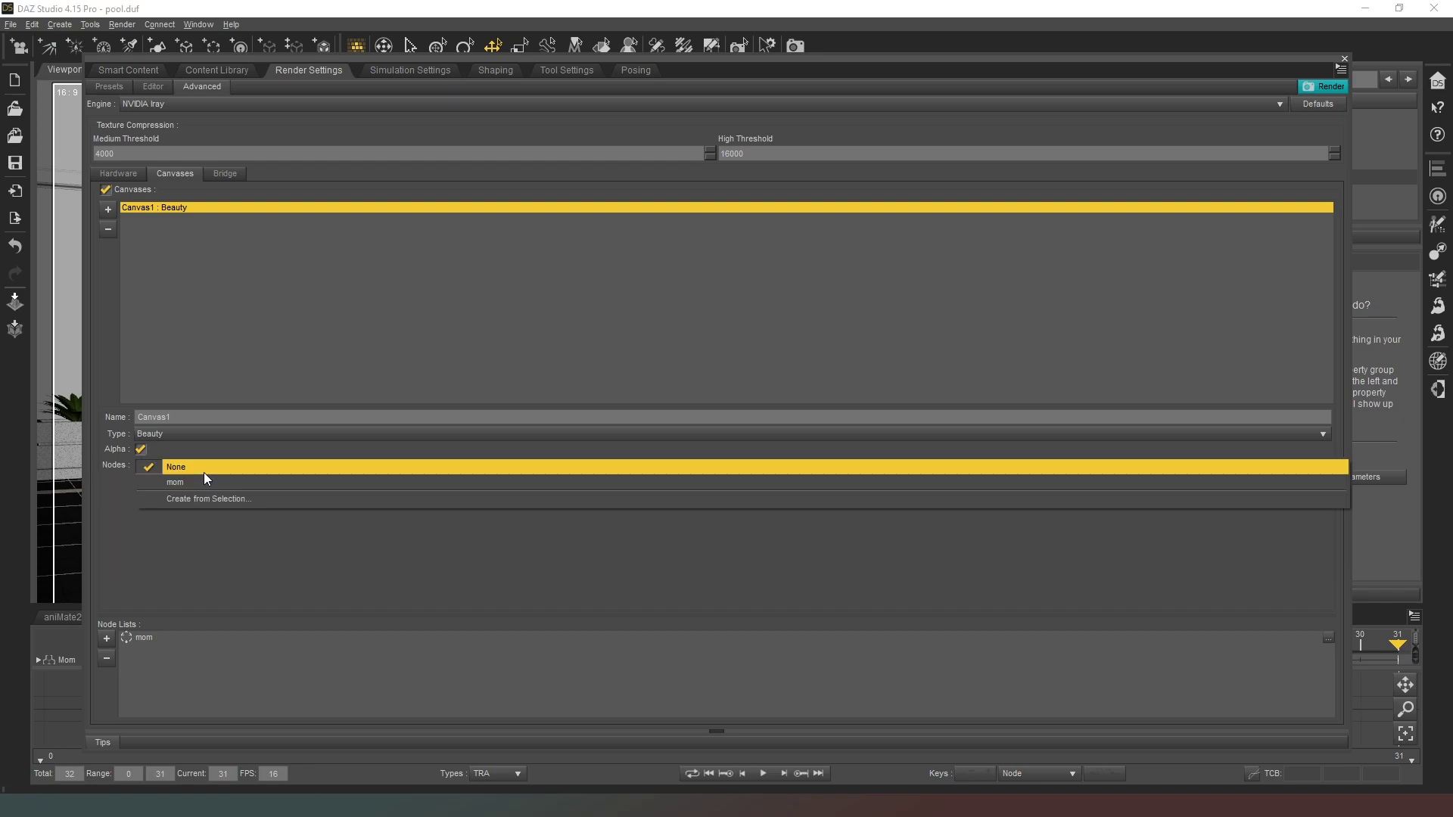
{"action": "left_click", "coordinate": [204, 481]}
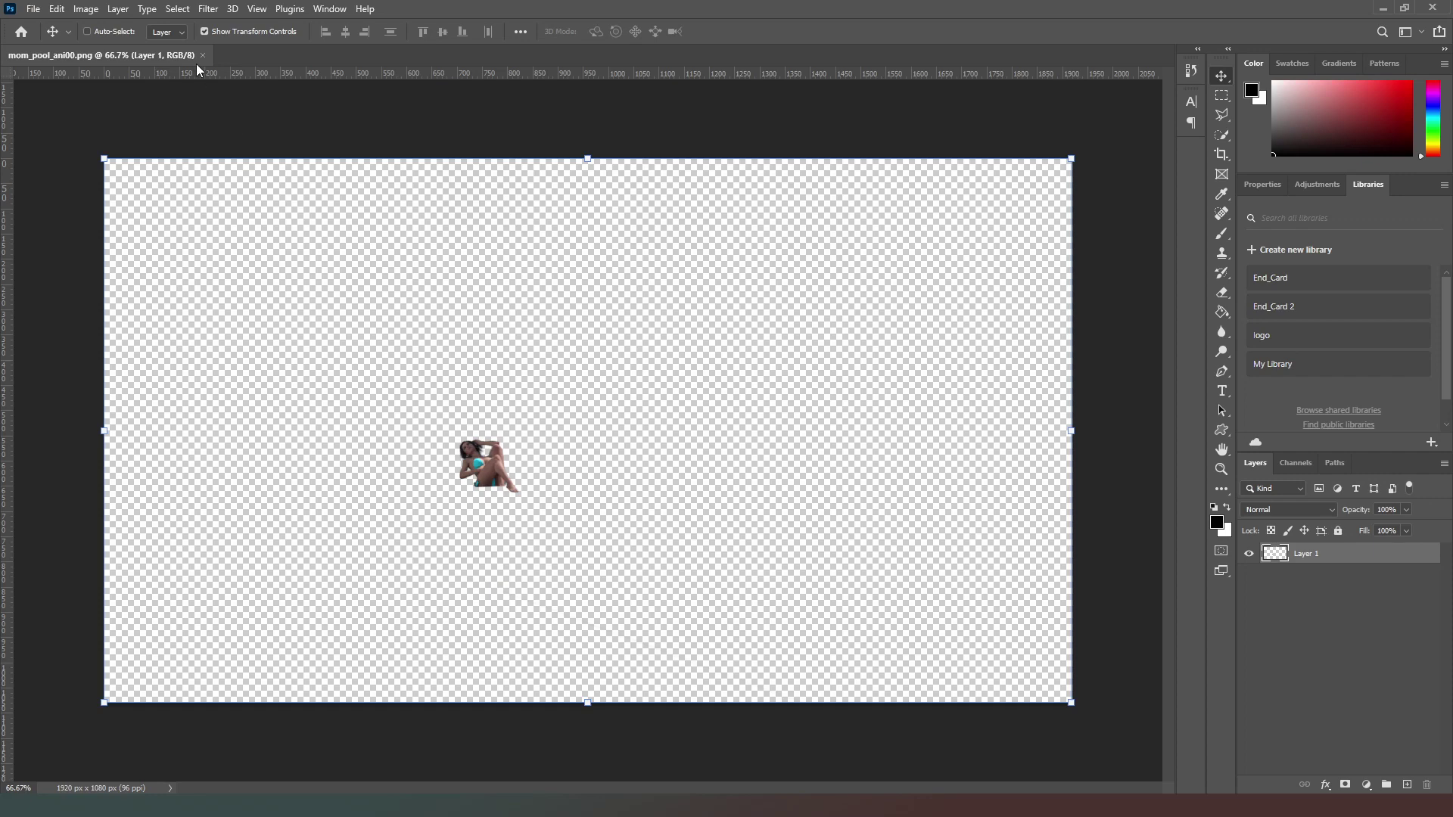
Step: In Photoshop, open the canvas size settings of mom_pool_ani00.png and multiply 1920 by 4 in Calculator
{"action": "left_click", "coordinate": [81, 11]}
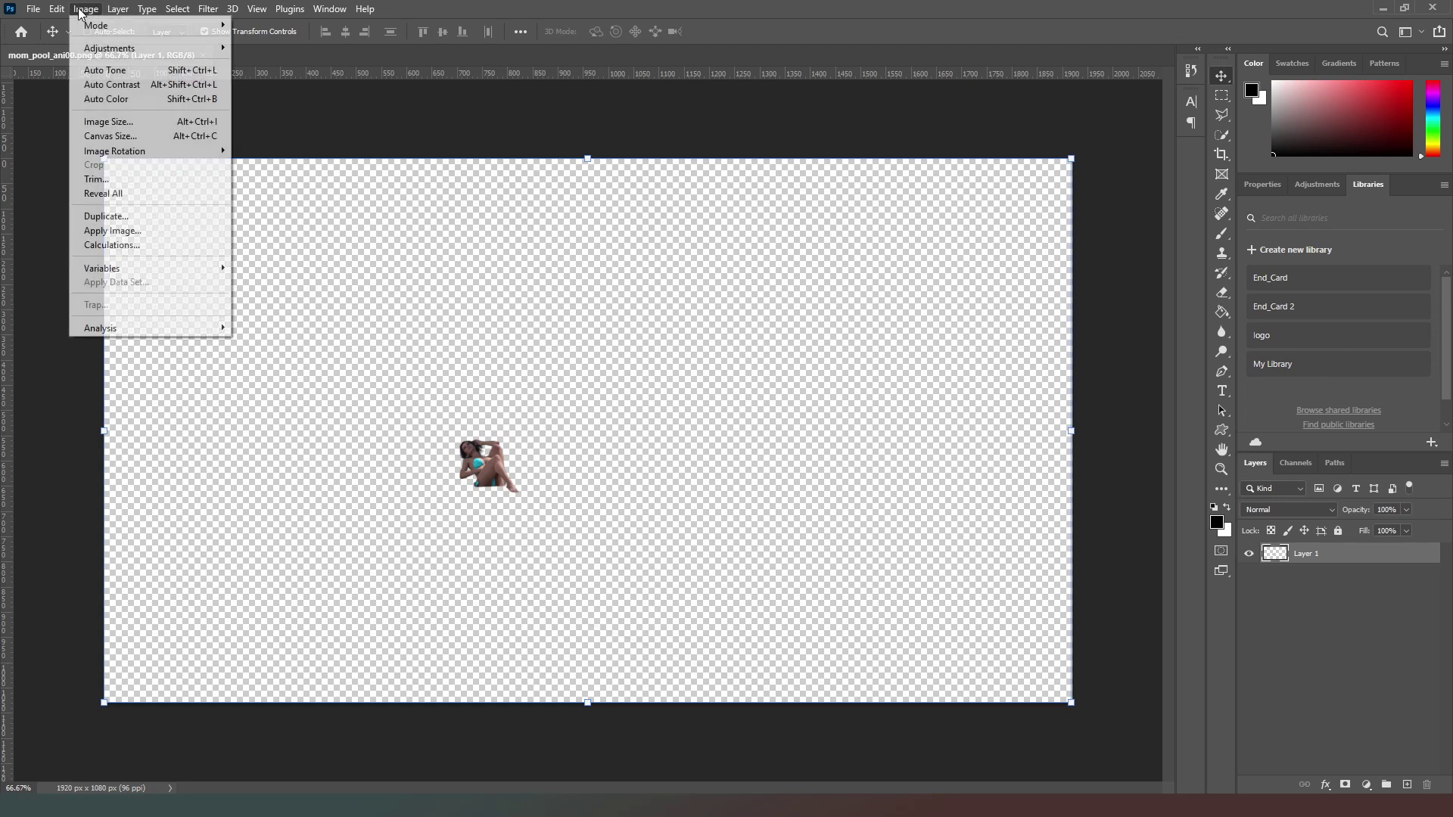
{"action": "left_click", "coordinate": [105, 138]}
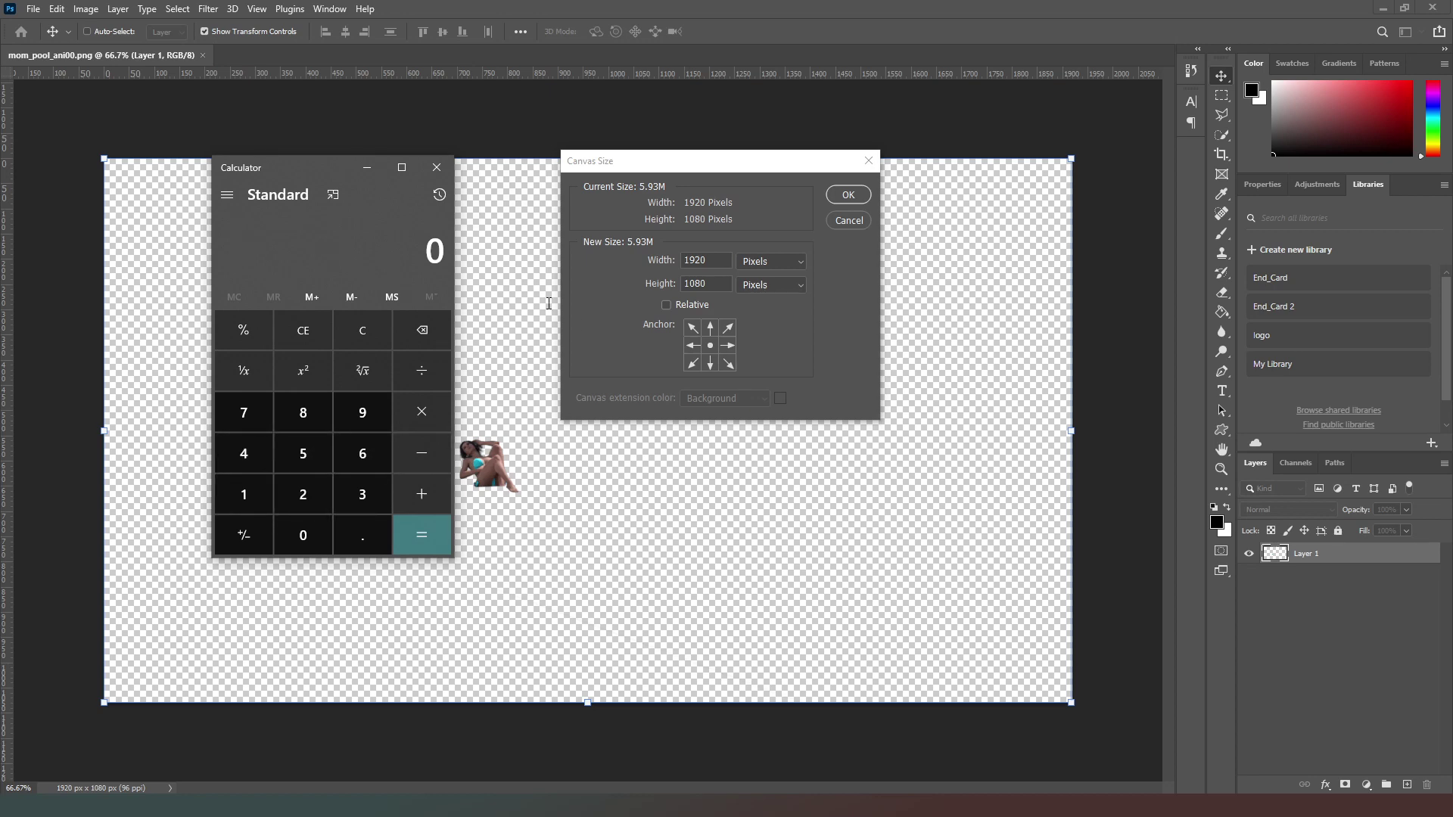
{"action": "left_click", "coordinate": [244, 494]}
{"action": "left_click", "coordinate": [362, 412]}
{"action": "left_click", "coordinate": [303, 494]}
{"action": "key", "text": "0"}
{"action": "left_click", "coordinate": [415, 421]}
{"action": "left_click", "coordinate": [264, 451]}
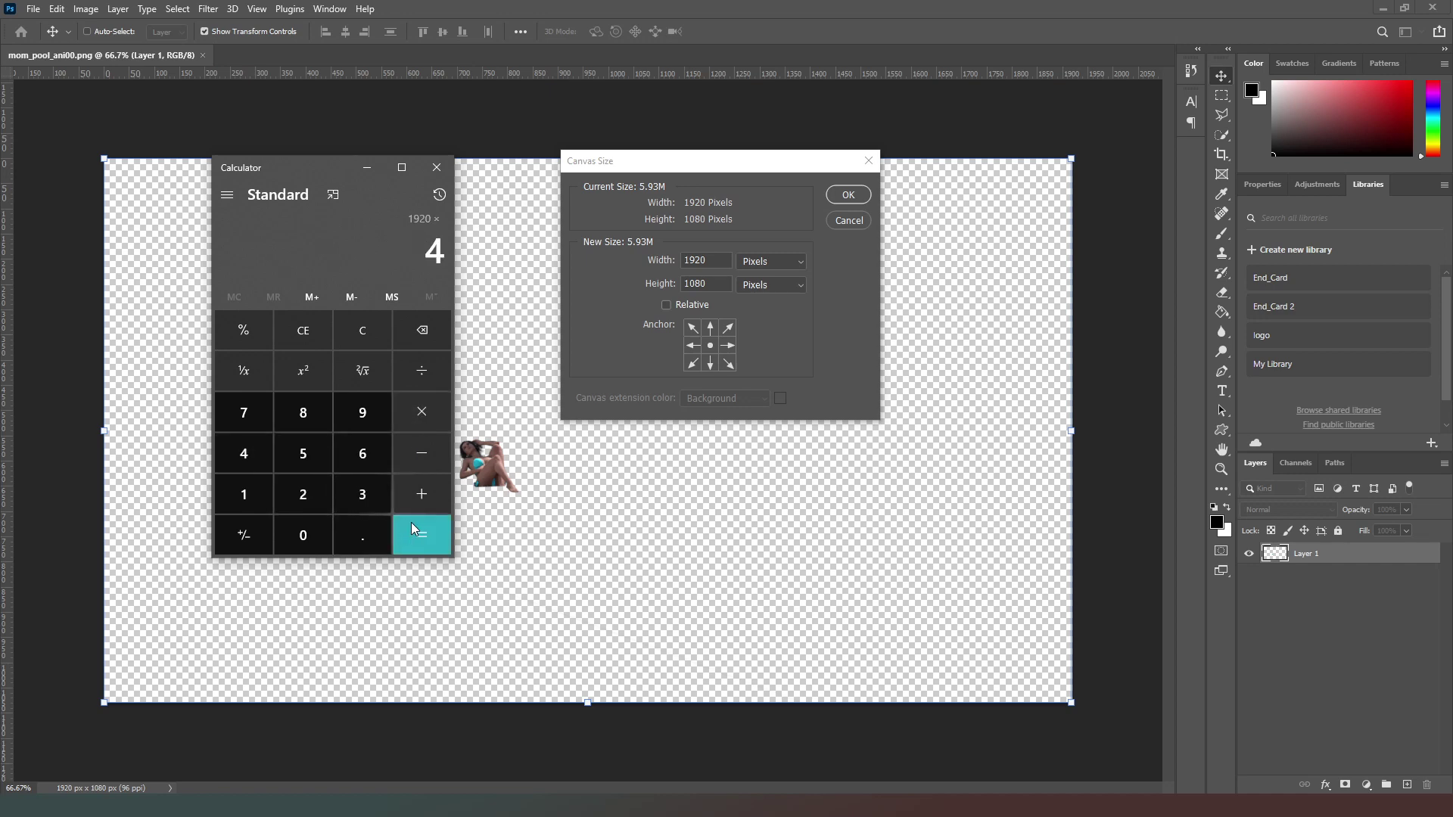
{"action": "left_click", "coordinate": [411, 522]}
Step: Set the new canvas width to 7680 pixels
{"action": "left_click", "coordinate": [648, 268]}
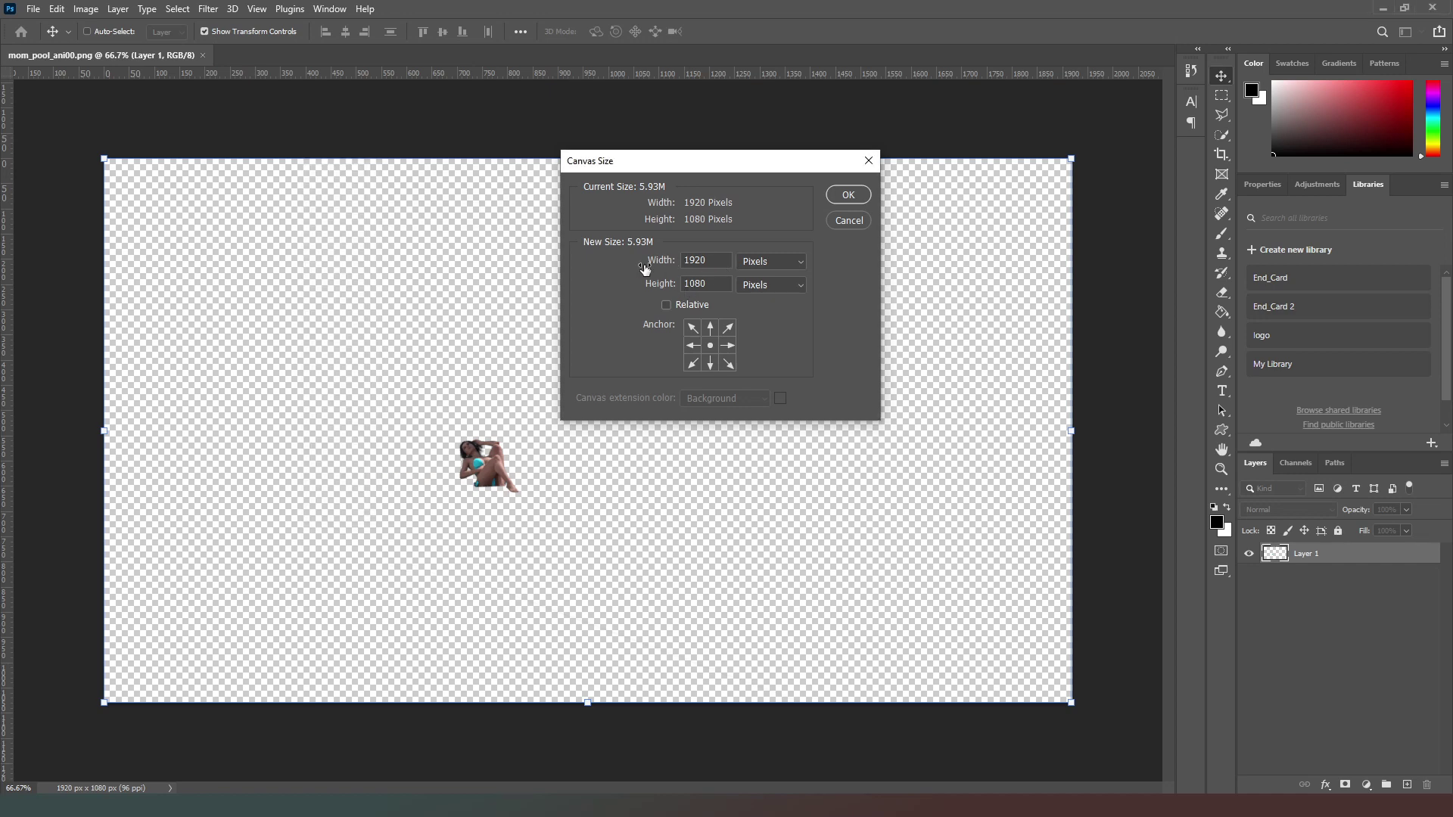
{"action": "double_click", "coordinate": [712, 257]}
{"action": "type", "text": "7680"}
Step: Switch to Calculator and multiply 1080 by 8 to work out the sprite sheet's height
{"action": "key", "text": "alt+Tab"}
{"action": "left_click", "coordinate": [251, 484]}
{"action": "left_click", "coordinate": [317, 542]}
{"action": "left_click", "coordinate": [307, 420]}
{"action": "left_click", "coordinate": [303, 526]}
{"action": "left_click", "coordinate": [310, 419]}
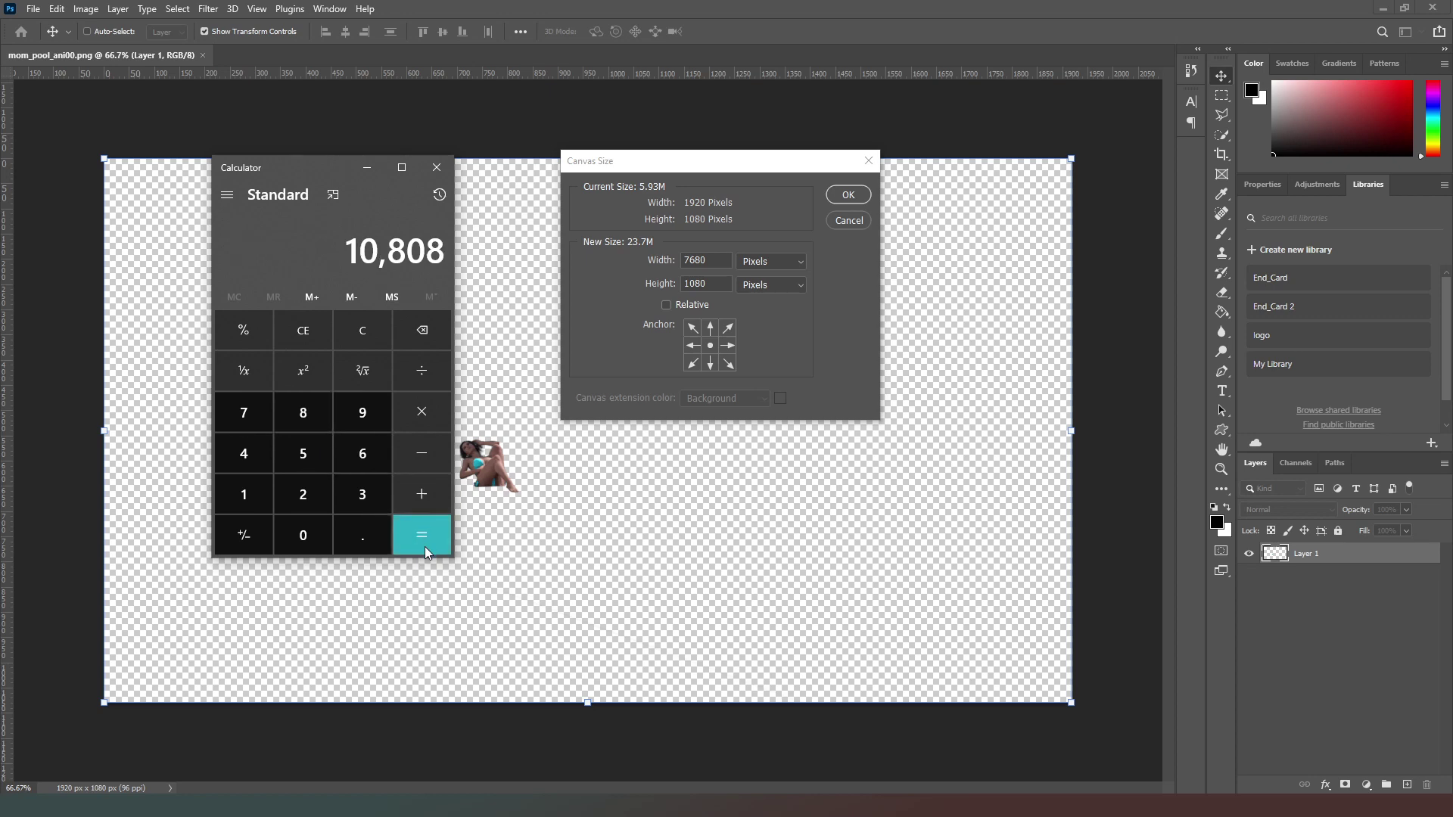
{"action": "key", "text": "BackSpace"}
{"action": "left_click", "coordinate": [422, 413]}
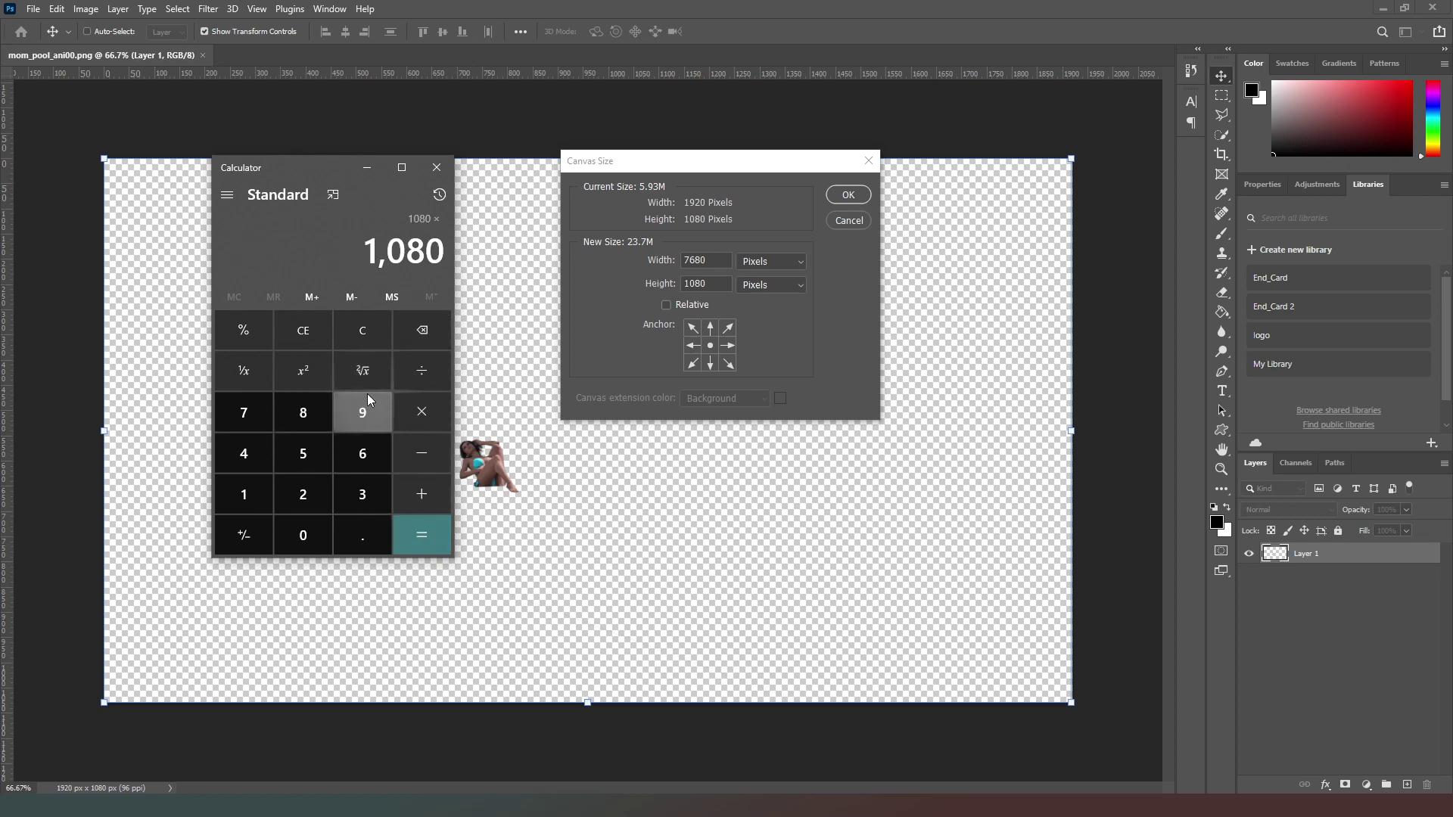
{"action": "left_click", "coordinate": [321, 401]}
{"action": "left_click", "coordinate": [424, 536]}
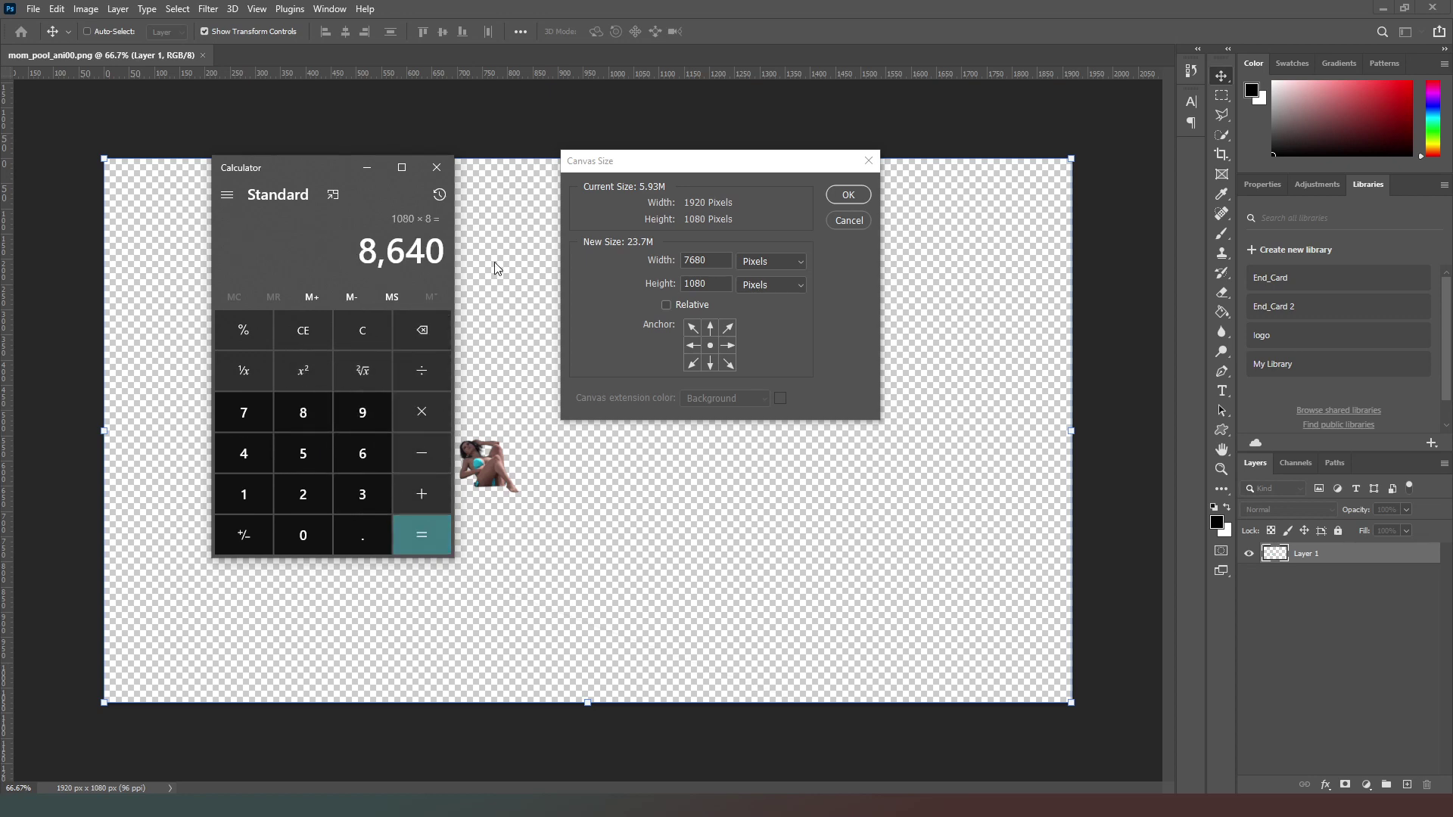
Step: Set the new canvas height to 7640 pixels, apply the canvas size and fit the whole canvas on screen
{"action": "left_click", "coordinate": [719, 289]}
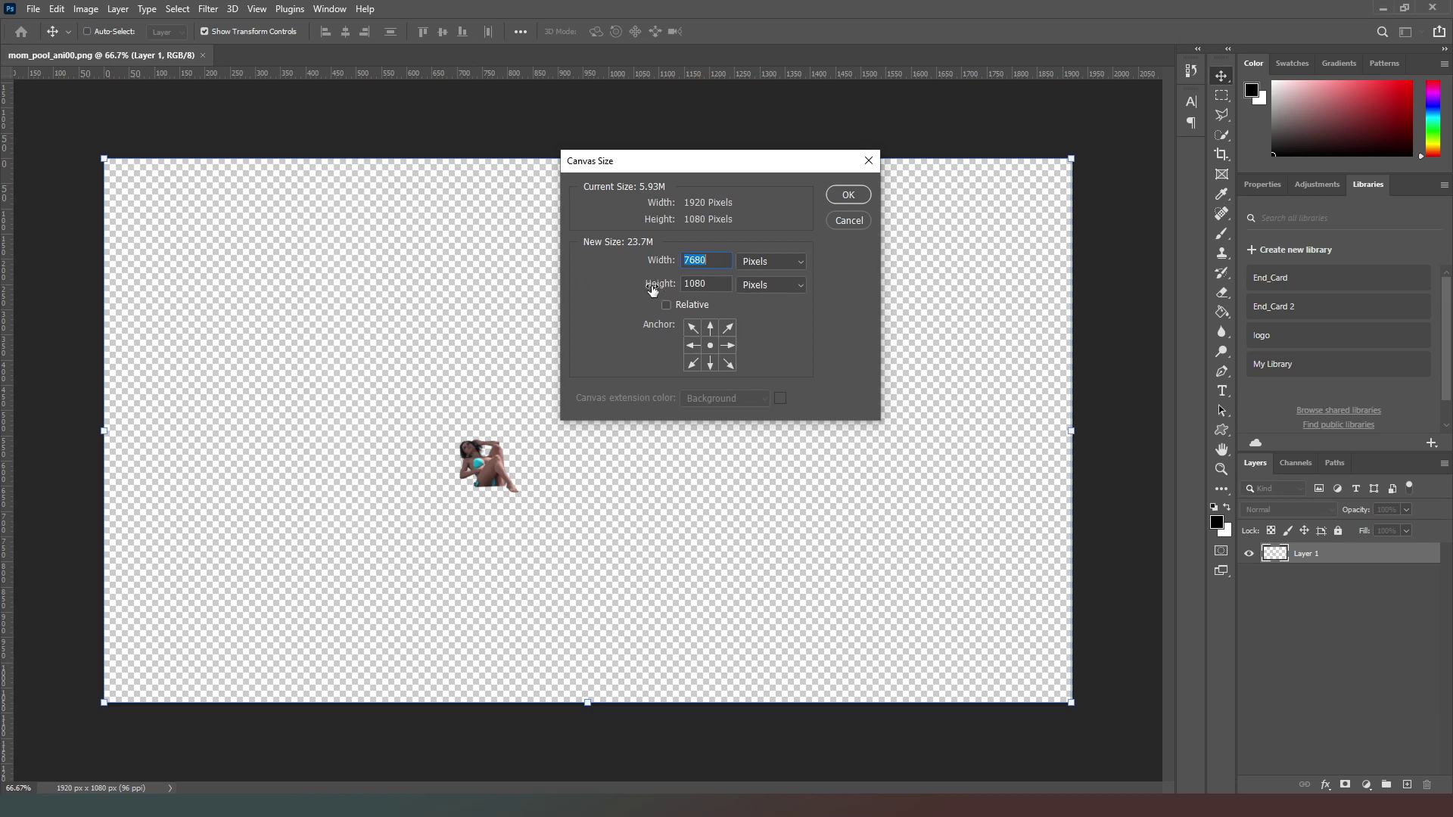
{"action": "key", "text": "Tab"}
{"action": "type", "text": "7640"}
{"action": "left_click", "coordinate": [848, 195]}
{"action": "key", "text": "ctrl"}
{"action": "key", "text": "ctrl+0"}
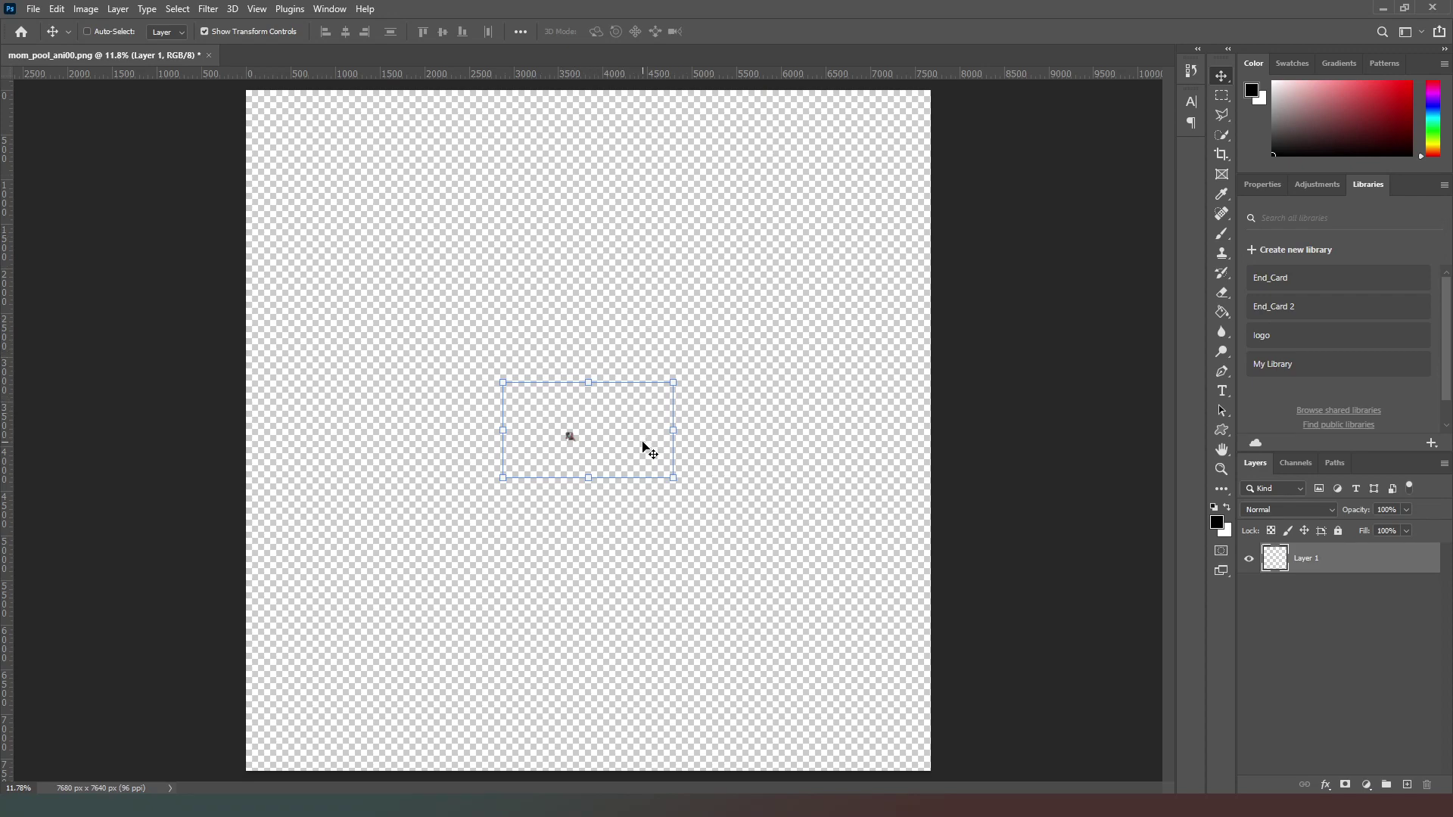
Step: Move Layer 1 with the rendered figure into the upper-left corner of the enlarged canvas
{"action": "left_click_drag", "start_coordinate": [638, 465], "coordinate": [469, 255]}
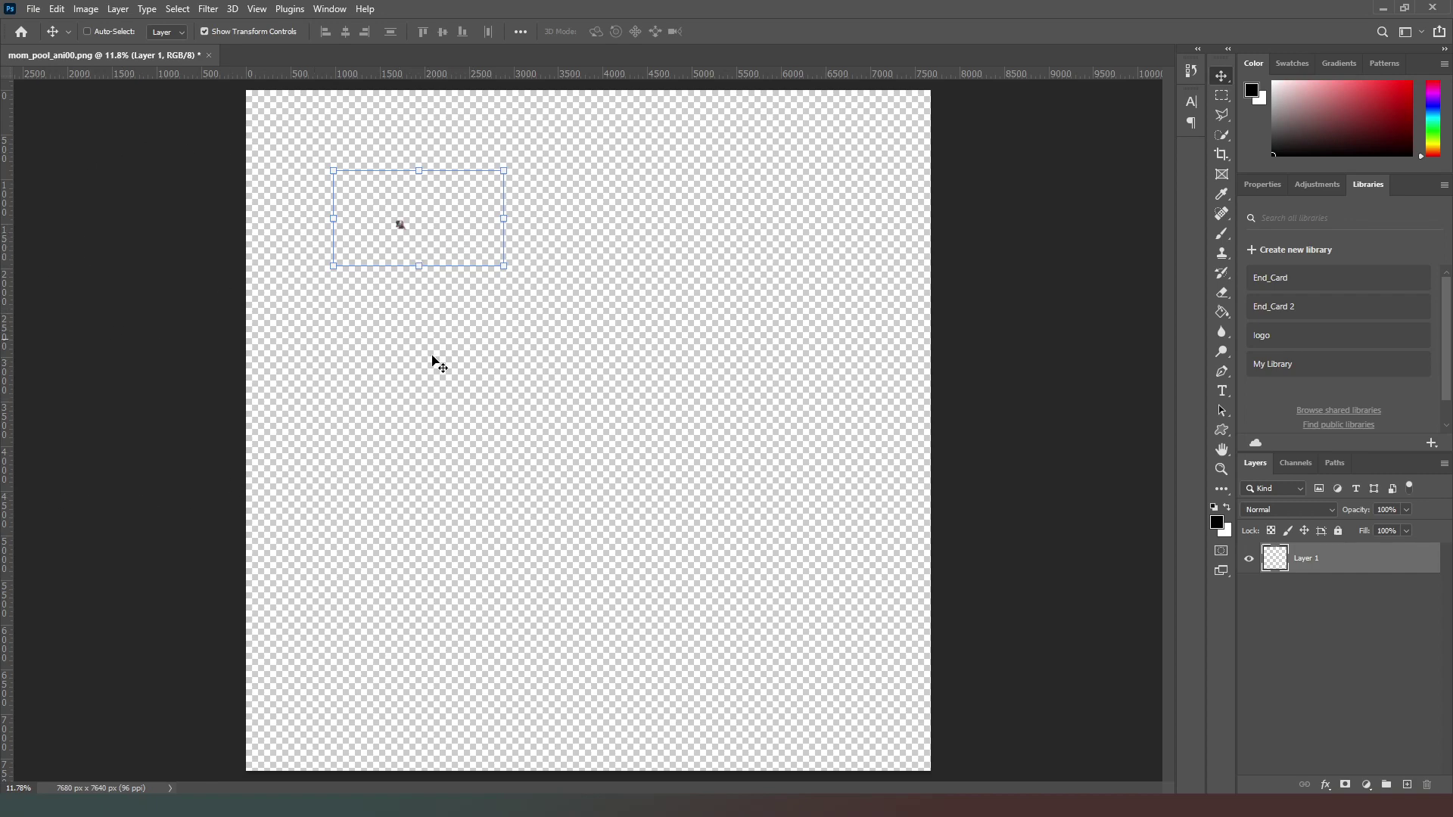
{"action": "left_click_drag", "start_coordinate": [483, 252], "coordinate": [380, 166]}
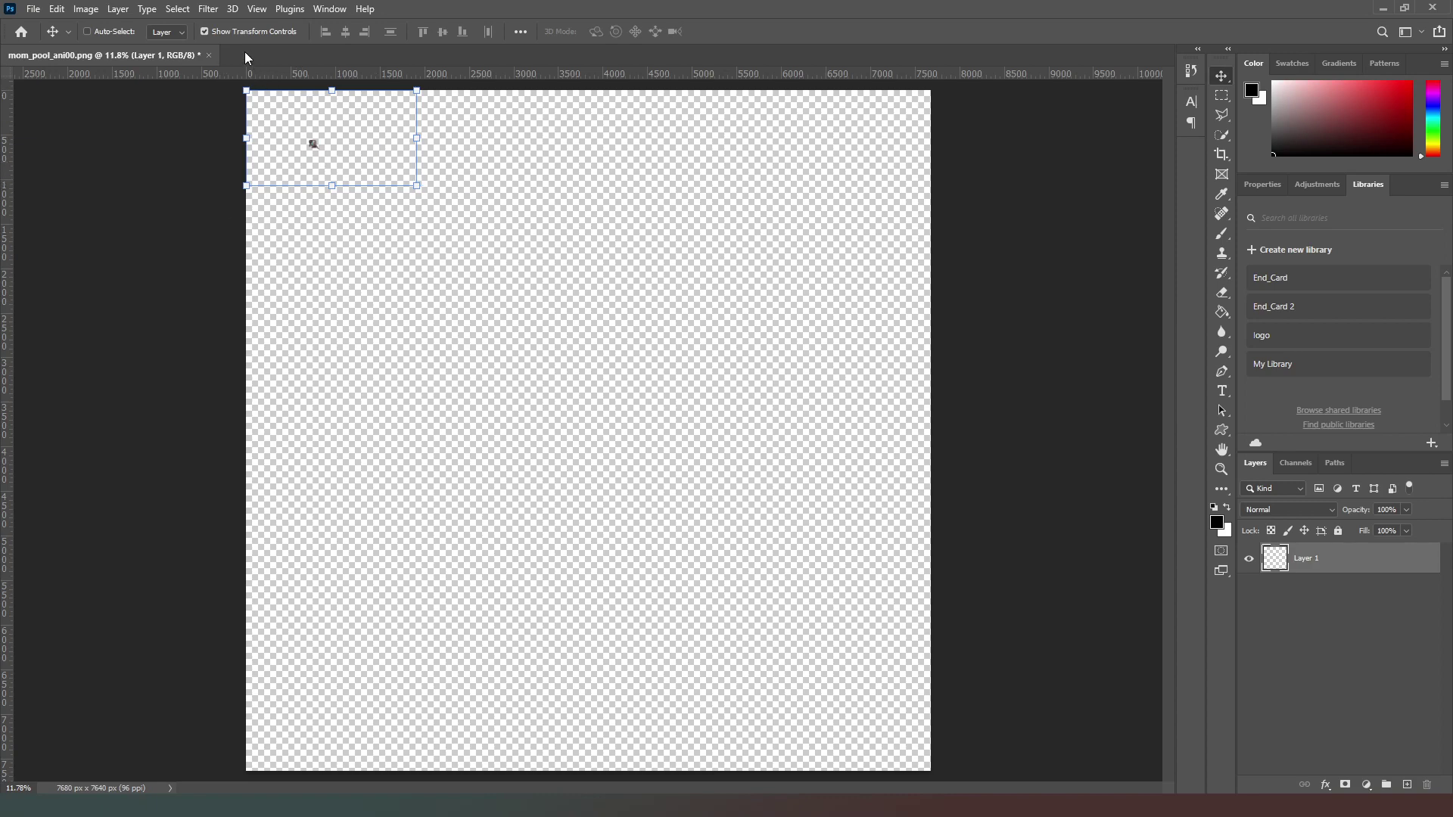
Step: Lock the guides and add a vertical guide at 1920 px
{"action": "left_click", "coordinate": [257, 8]}
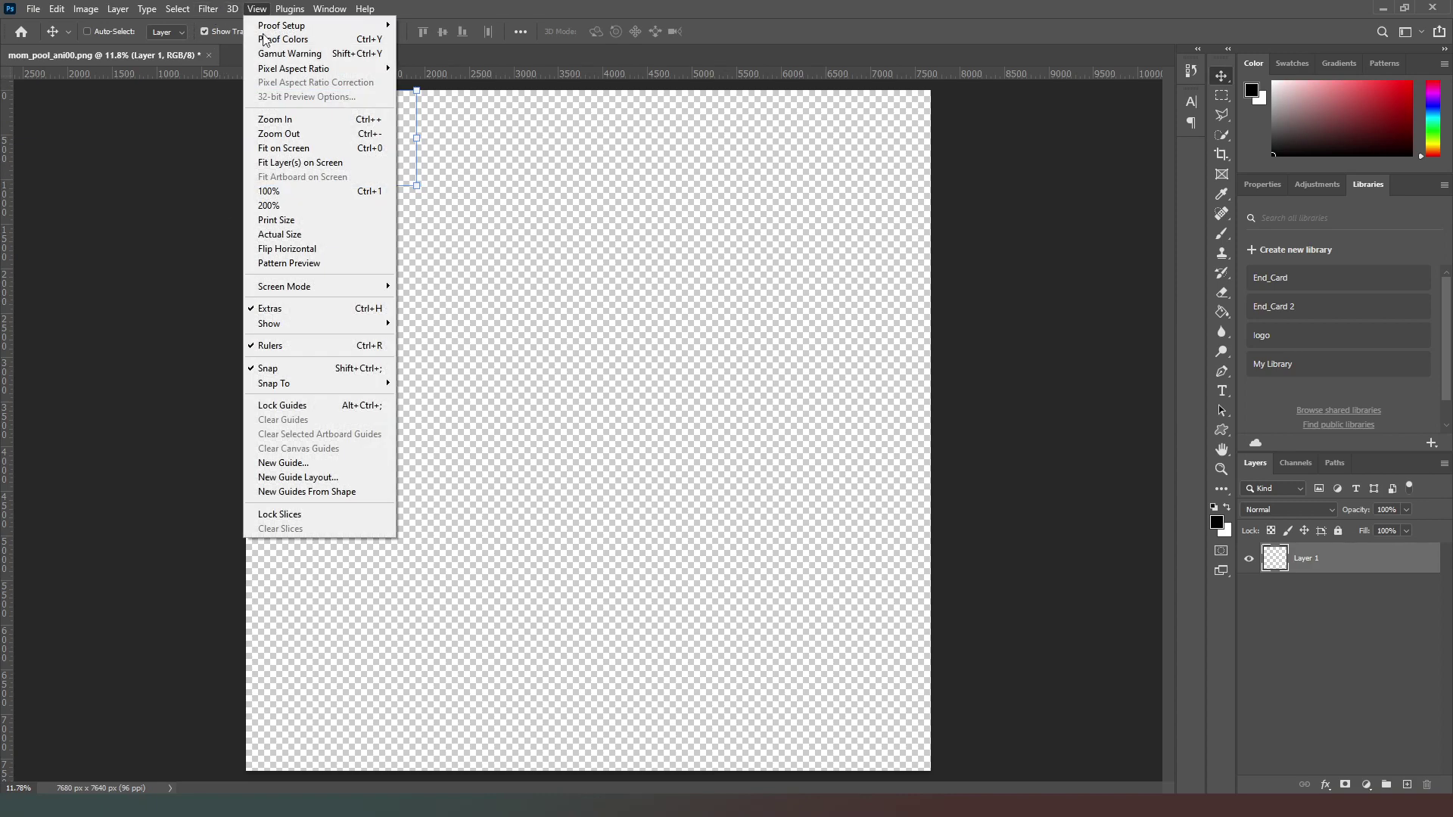
{"action": "left_click", "coordinate": [286, 405]}
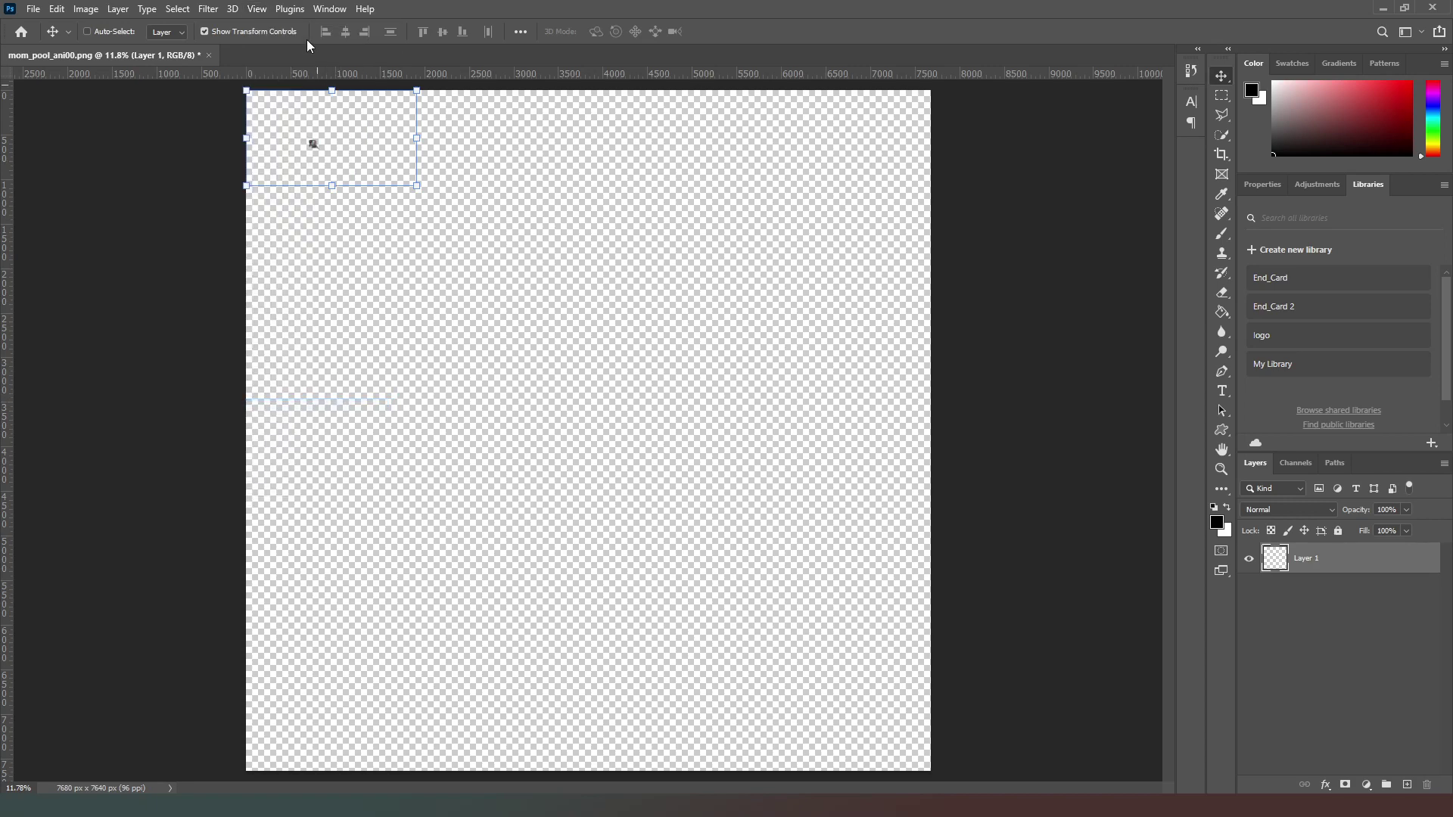
{"action": "left_click", "coordinate": [256, 9]}
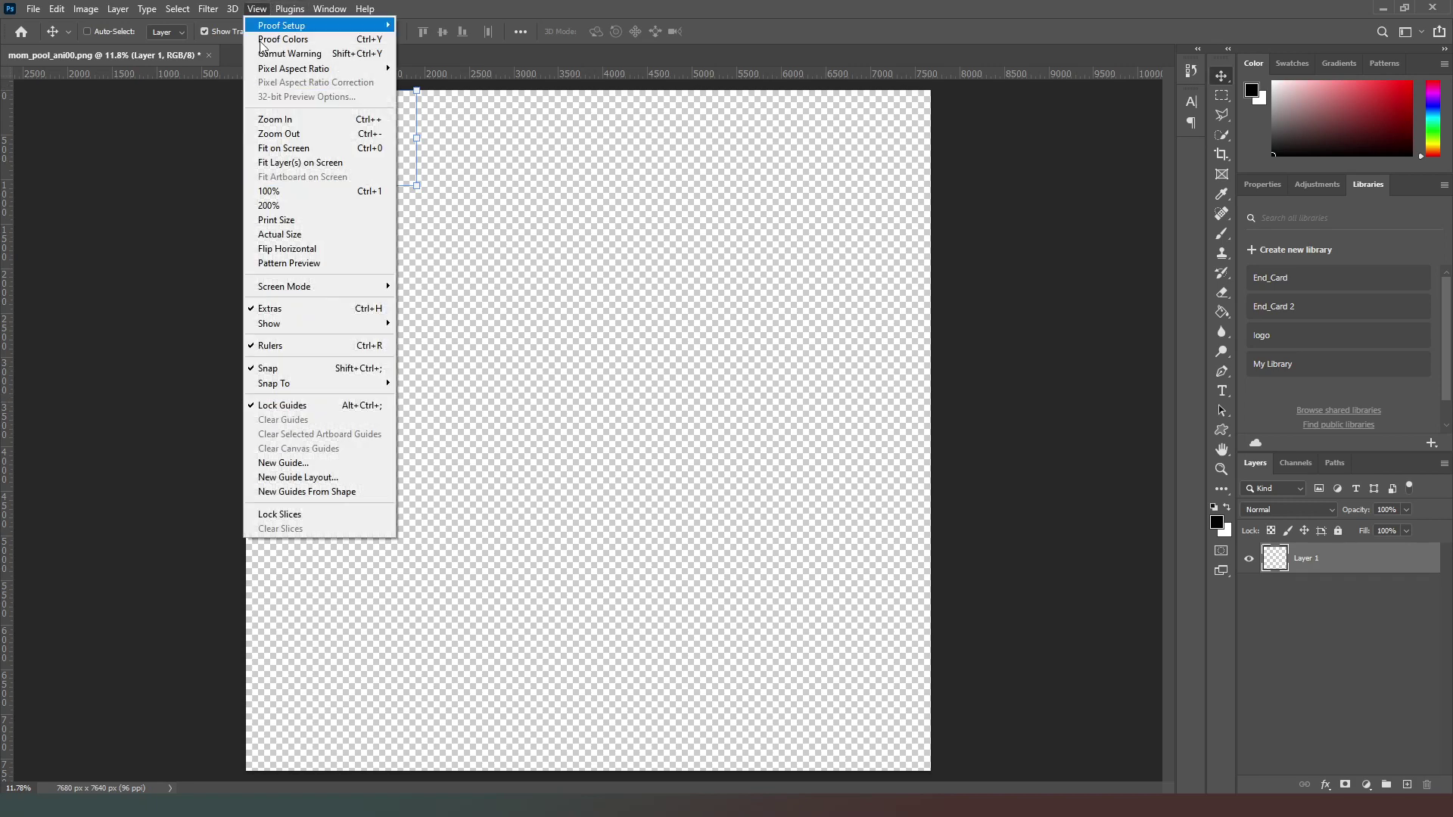
{"action": "left_click", "coordinate": [298, 463]}
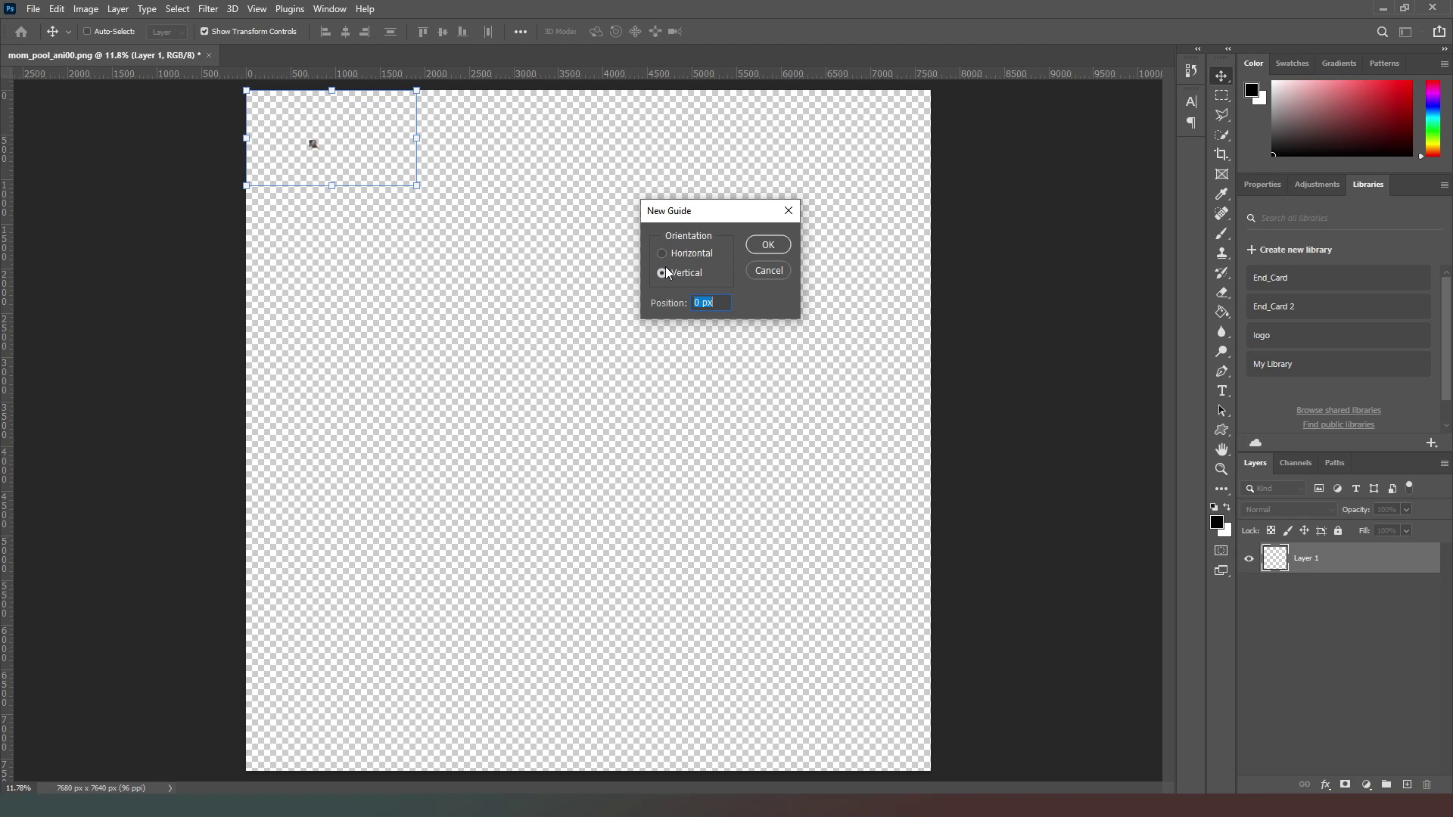
{"action": "type", "text": "1920 px"}
{"action": "key", "text": "Return"}
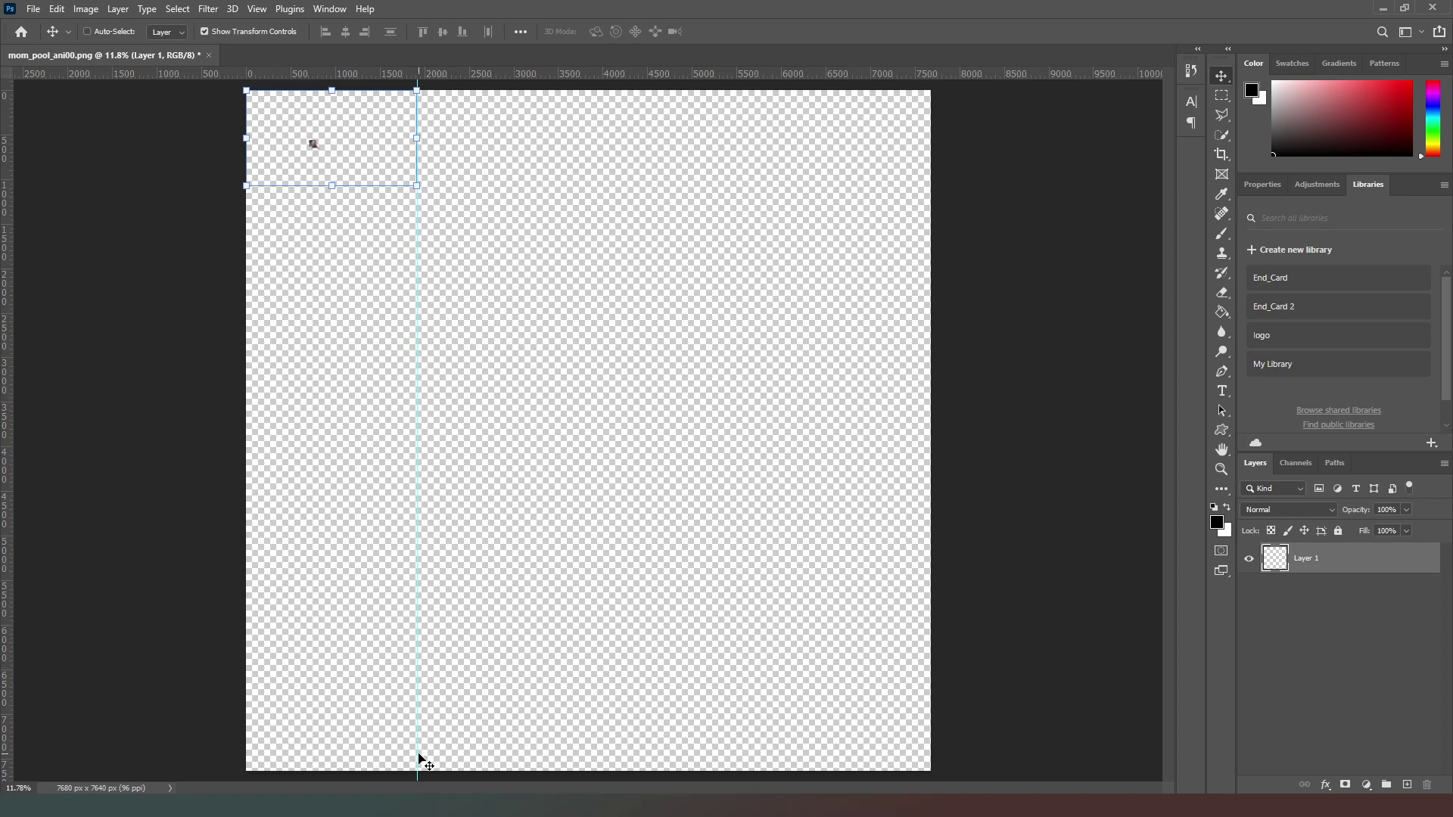
Step: Start another vertical guide and switch to Calculator to multiply 1920 by 2 for its position
{"action": "left_click", "coordinate": [257, 9]}
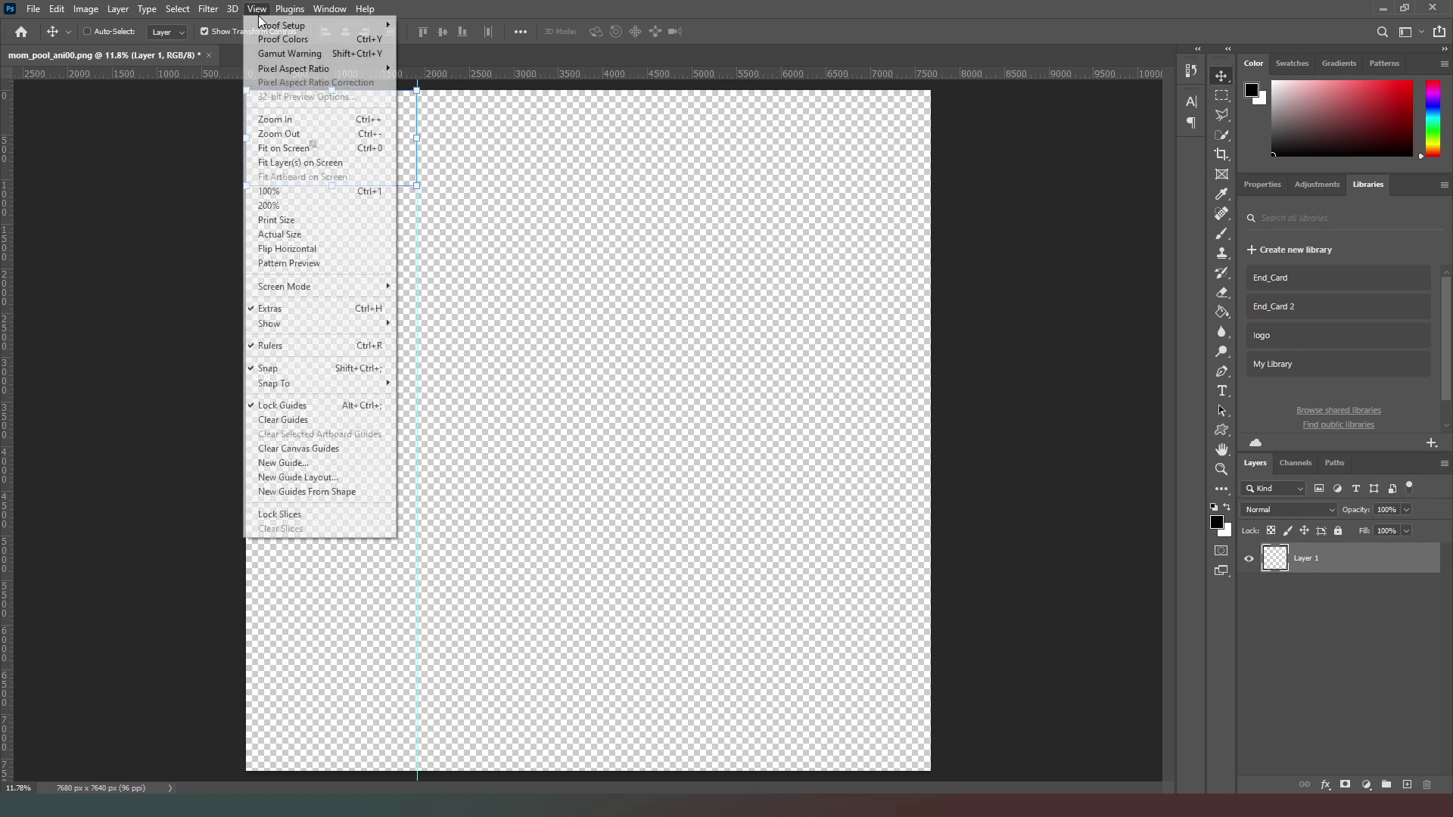
{"action": "left_click", "coordinate": [324, 461]}
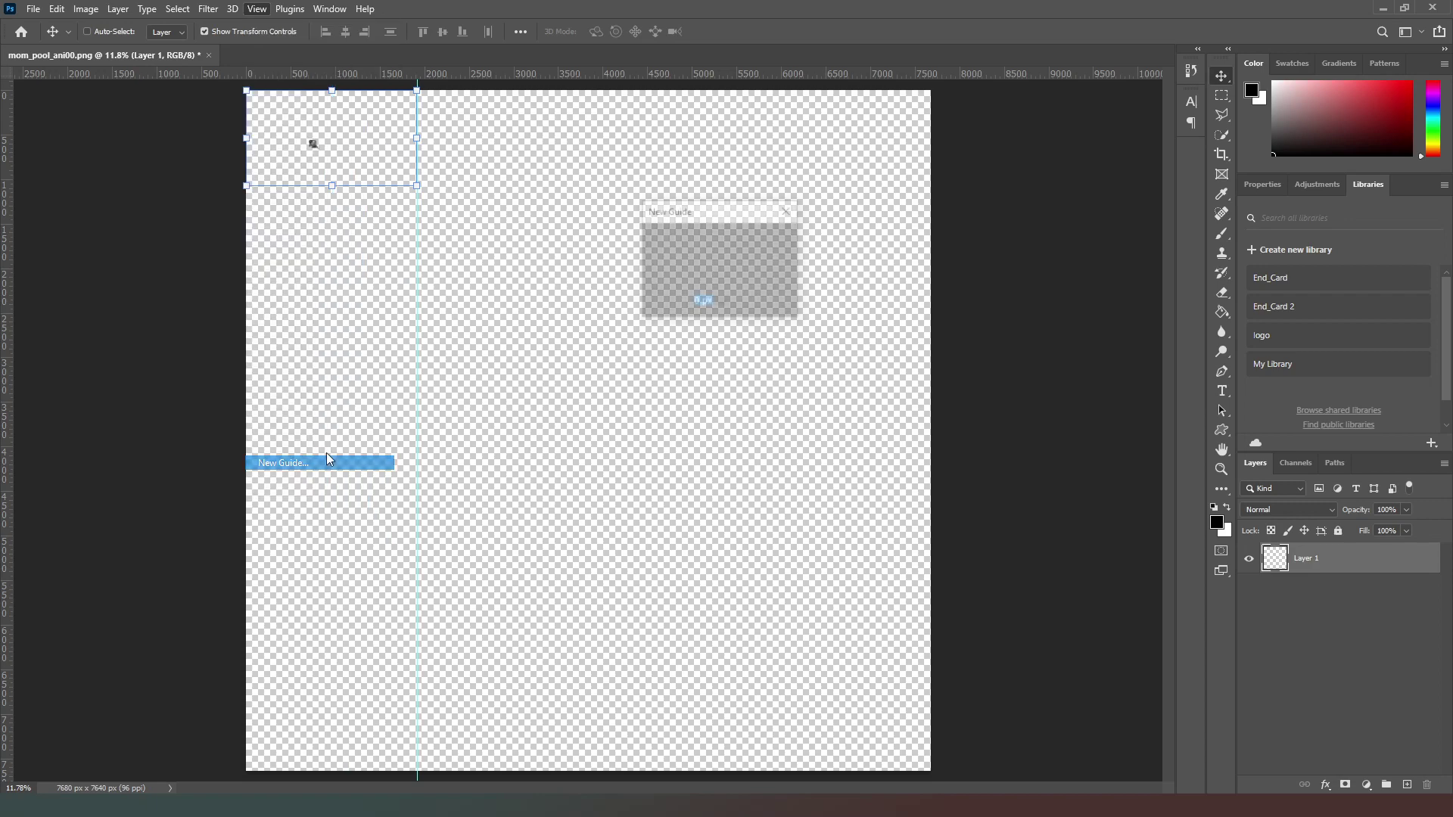
{"action": "key", "text": "alt+Tab"}
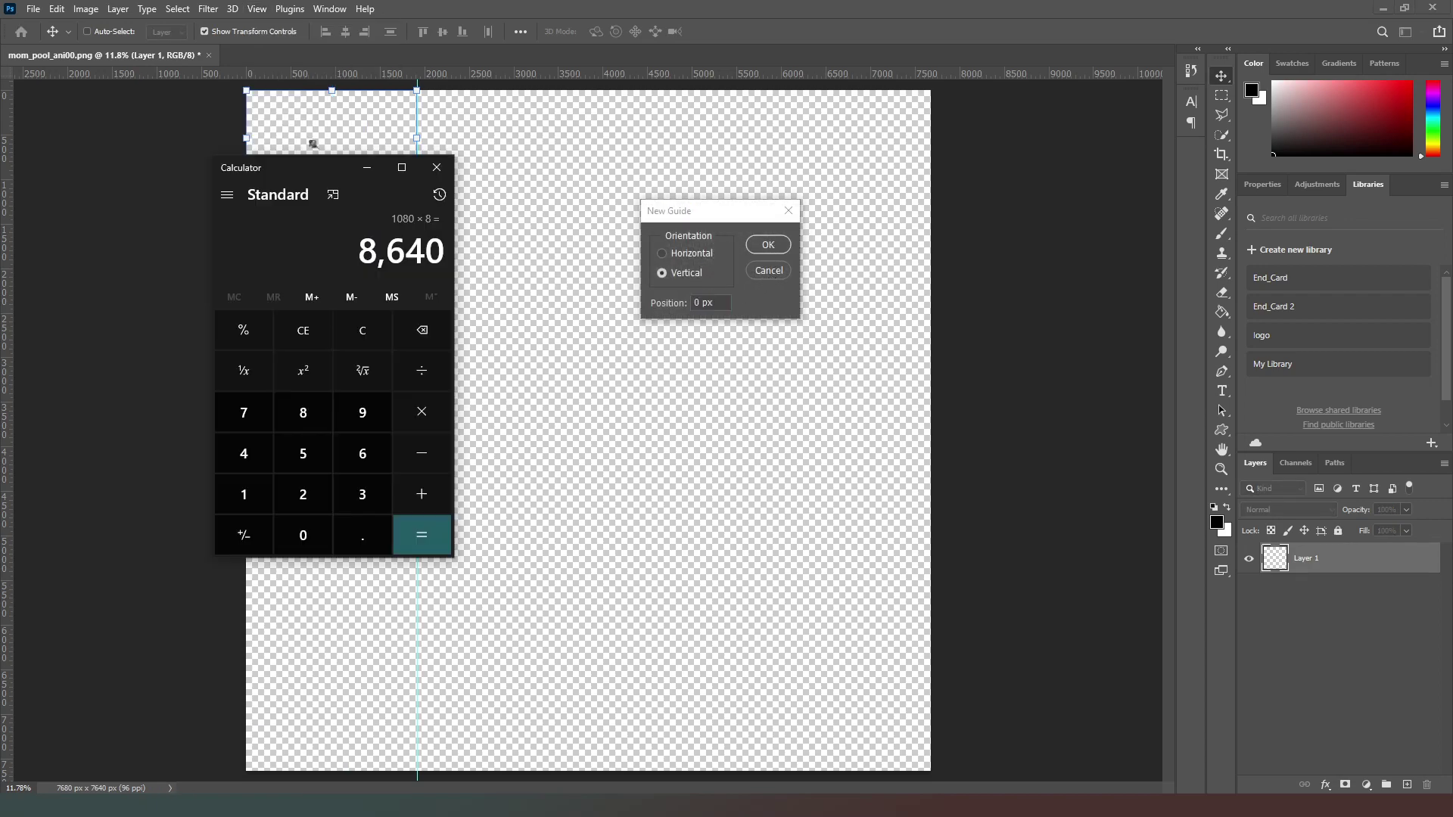
{"action": "left_click", "coordinate": [242, 494]}
{"action": "left_click", "coordinate": [362, 412]}
{"action": "left_click", "coordinate": [303, 494]}
{"action": "left_click", "coordinate": [303, 535]}
{"action": "left_click", "coordinate": [421, 412]}
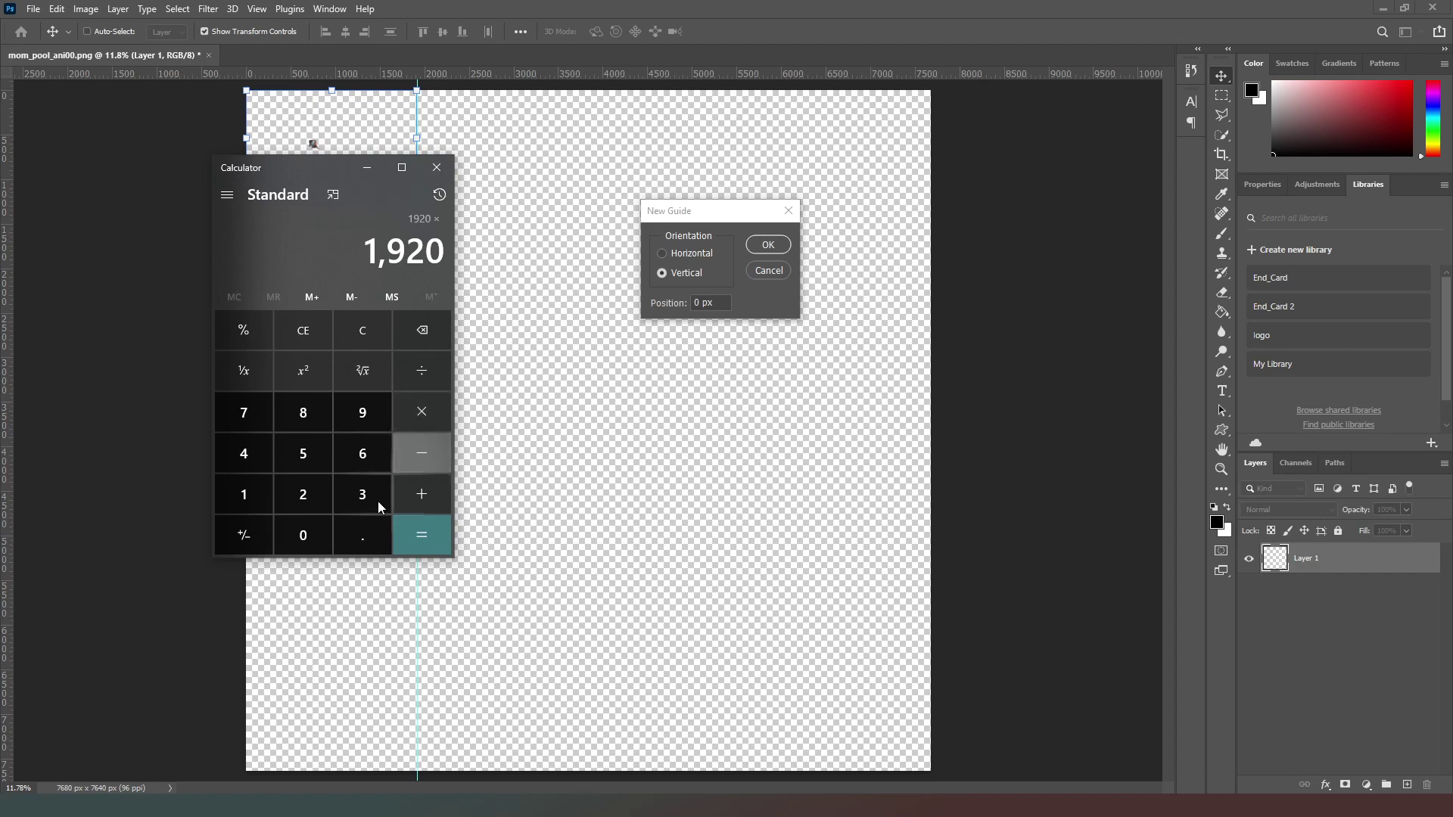
{"action": "left_click", "coordinate": [302, 495]}
{"action": "left_click", "coordinate": [419, 524]}
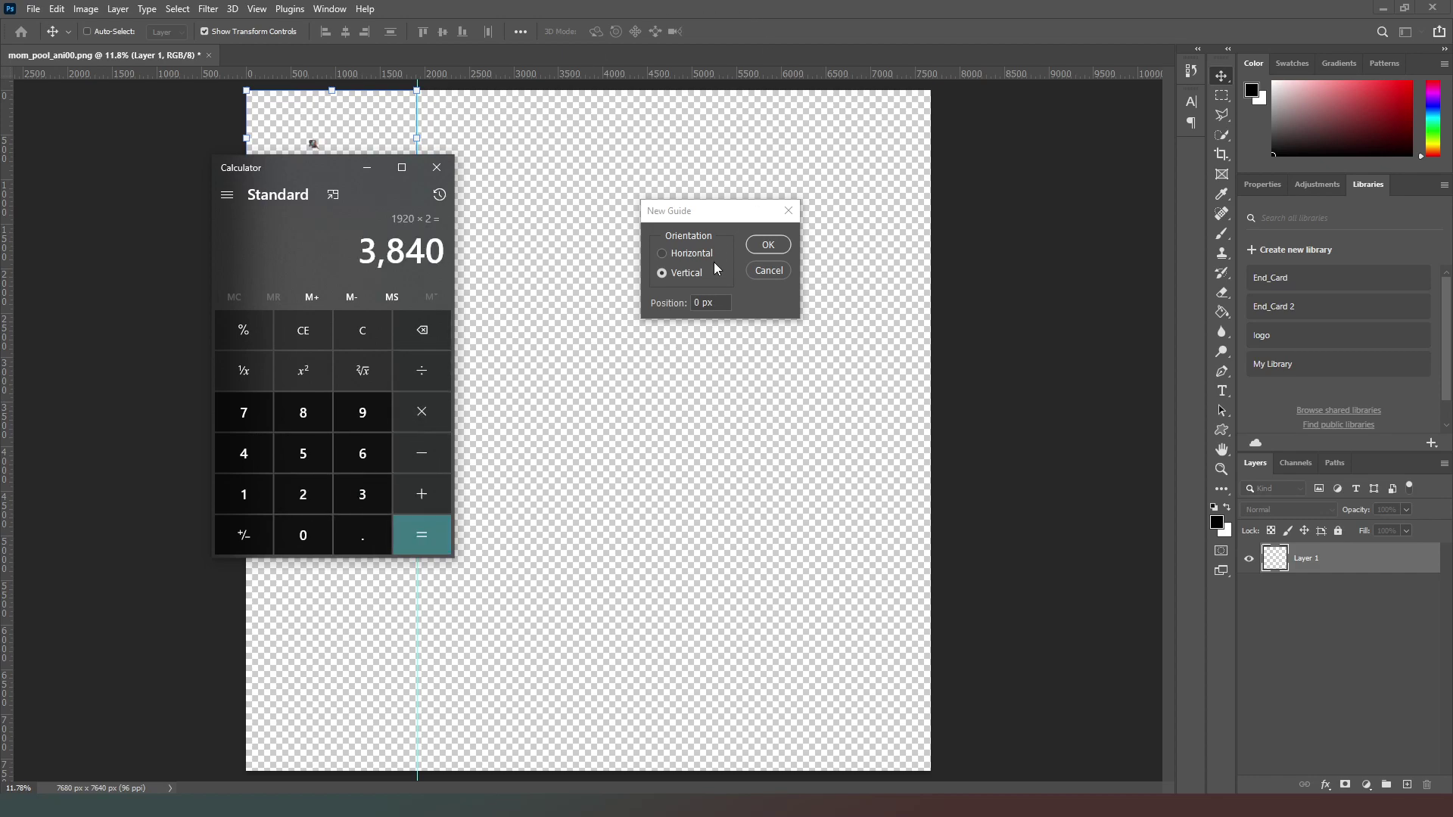
Step: Place the second vertical guide at 3840 px
{"action": "left_click", "coordinate": [723, 310]}
{"action": "type", "text": "3"}
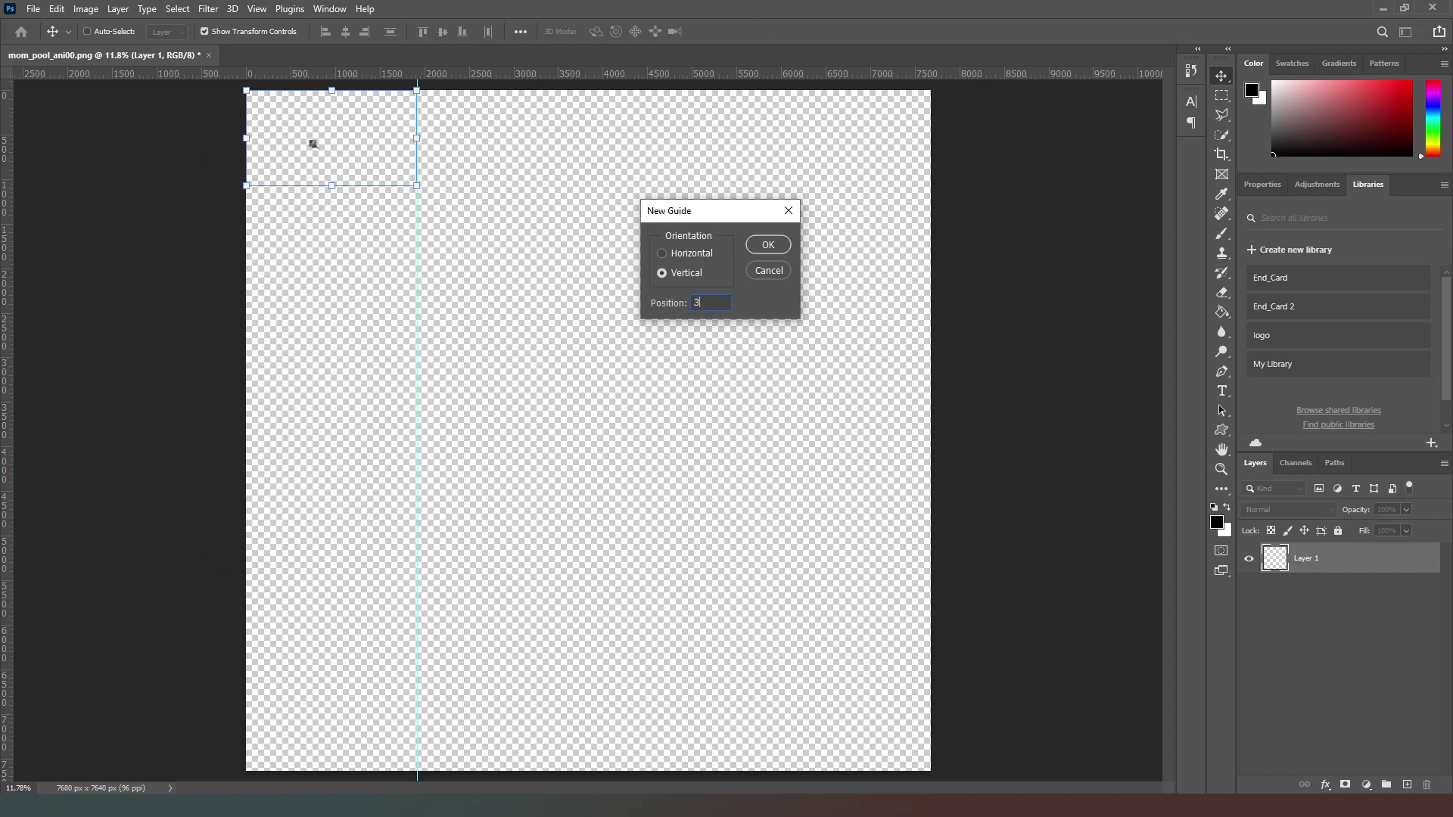
{"action": "type", "text": "840"}
{"action": "key", "text": "Return"}
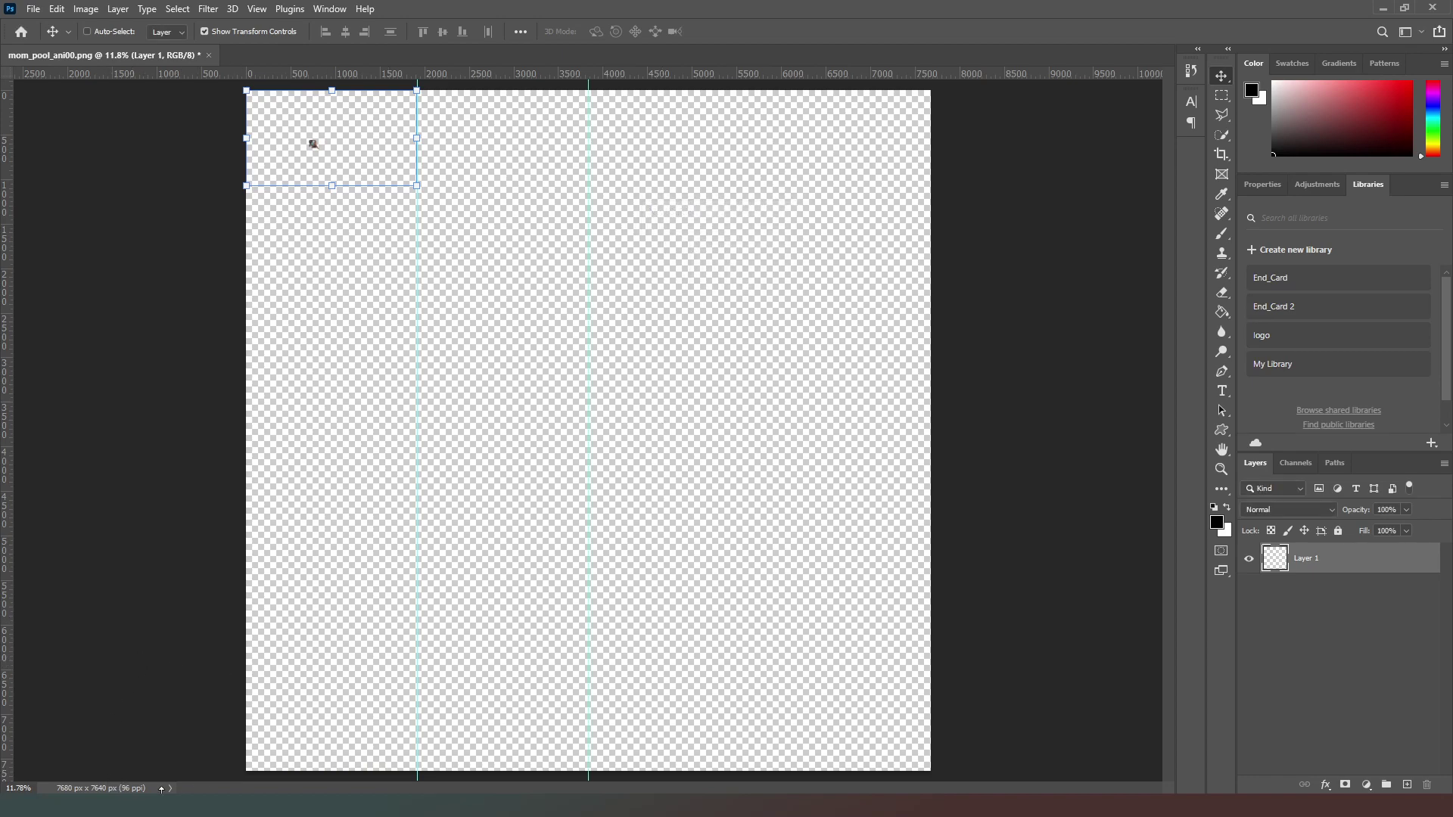
Step: Switch to Calculator and add 1920 to 3840 to work out the third vertical guide's position
{"action": "key", "text": "alt+Tab"}
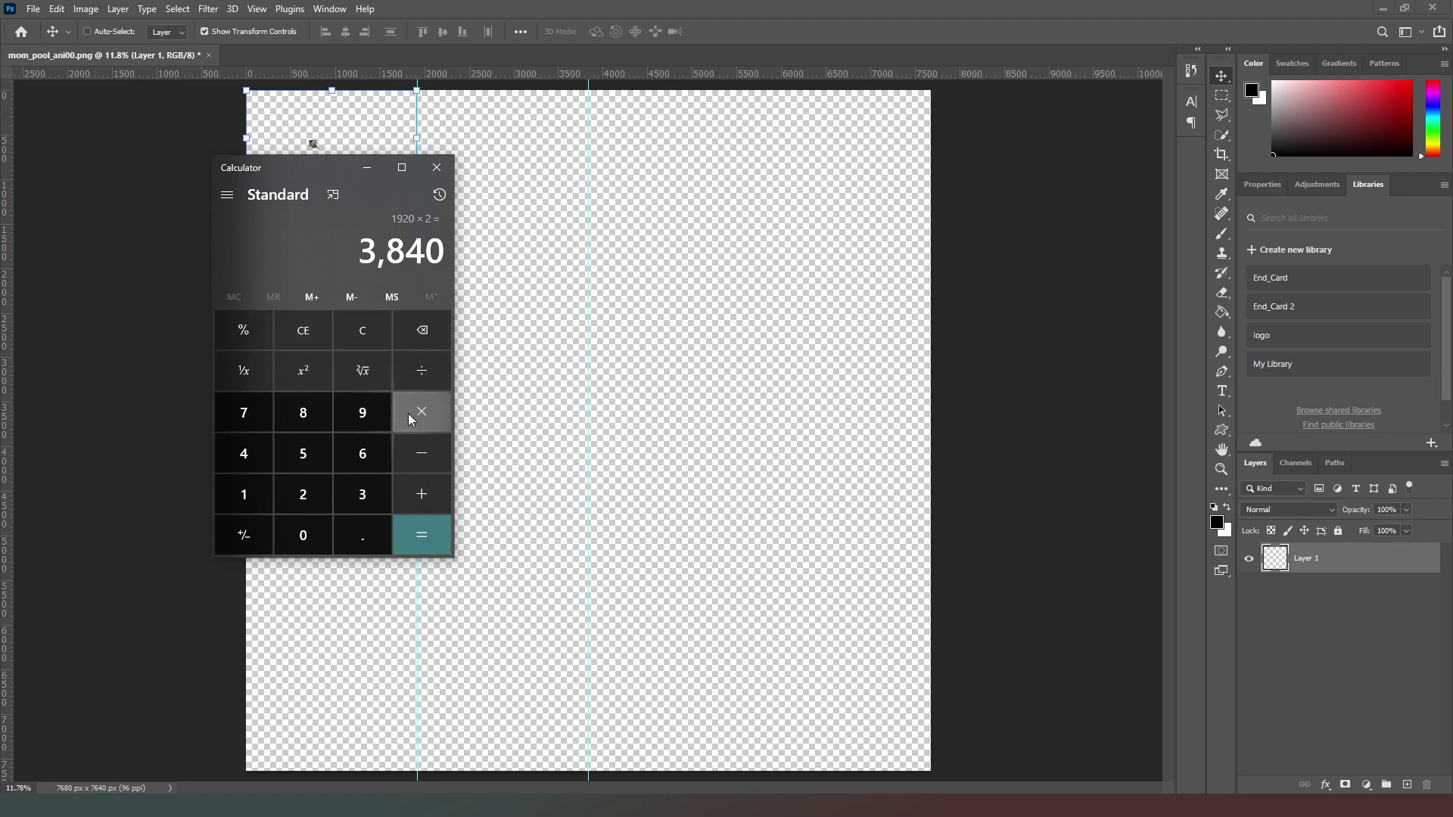
{"action": "left_click", "coordinate": [428, 503]}
{"action": "left_click", "coordinate": [255, 504]}
{"action": "left_click", "coordinate": [371, 407]}
{"action": "left_click", "coordinate": [306, 498]}
{"action": "left_click", "coordinate": [307, 498]}
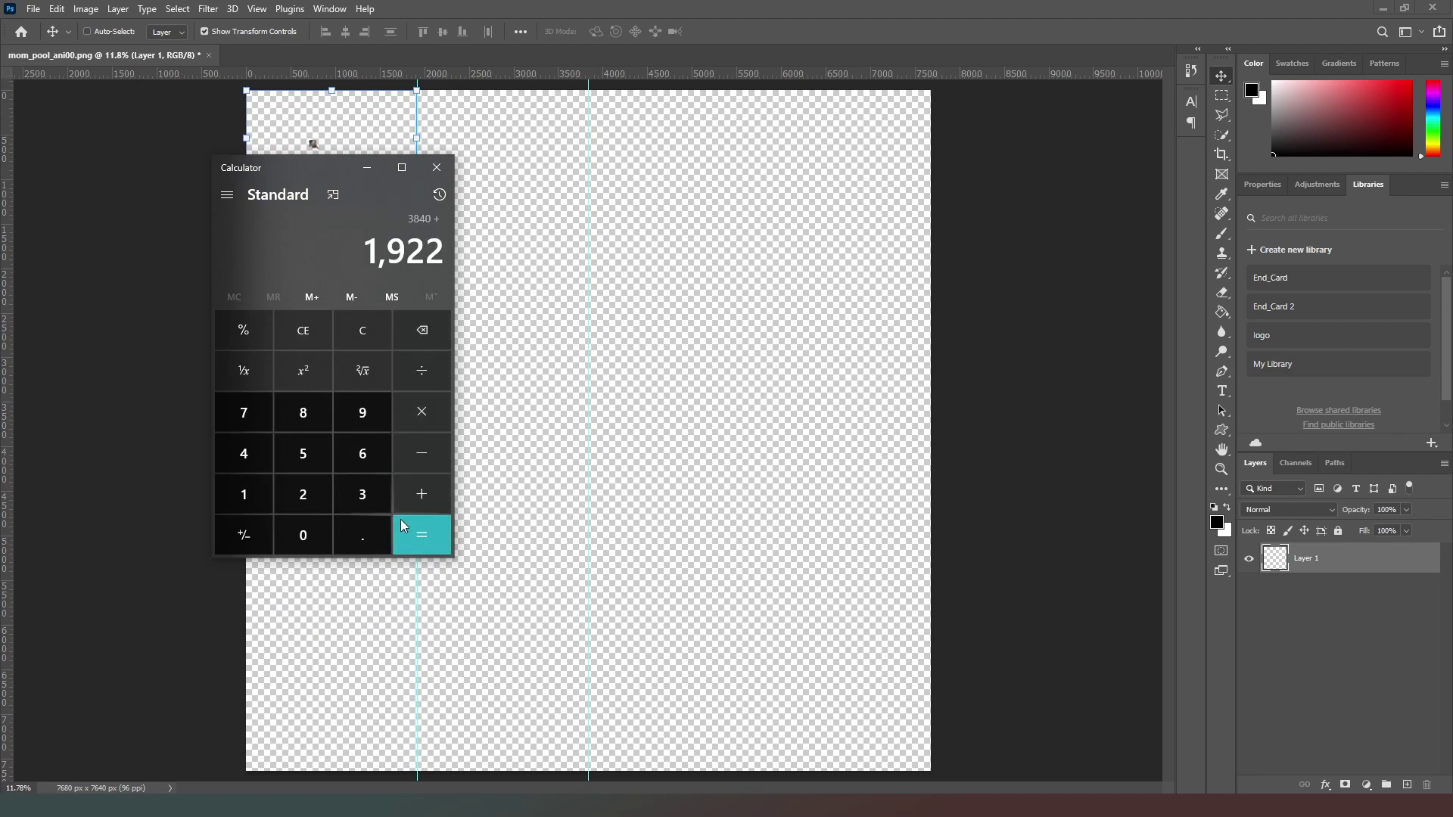
{"action": "left_click", "coordinate": [438, 343]}
{"action": "left_click", "coordinate": [304, 537]}
{"action": "left_click", "coordinate": [413, 536]}
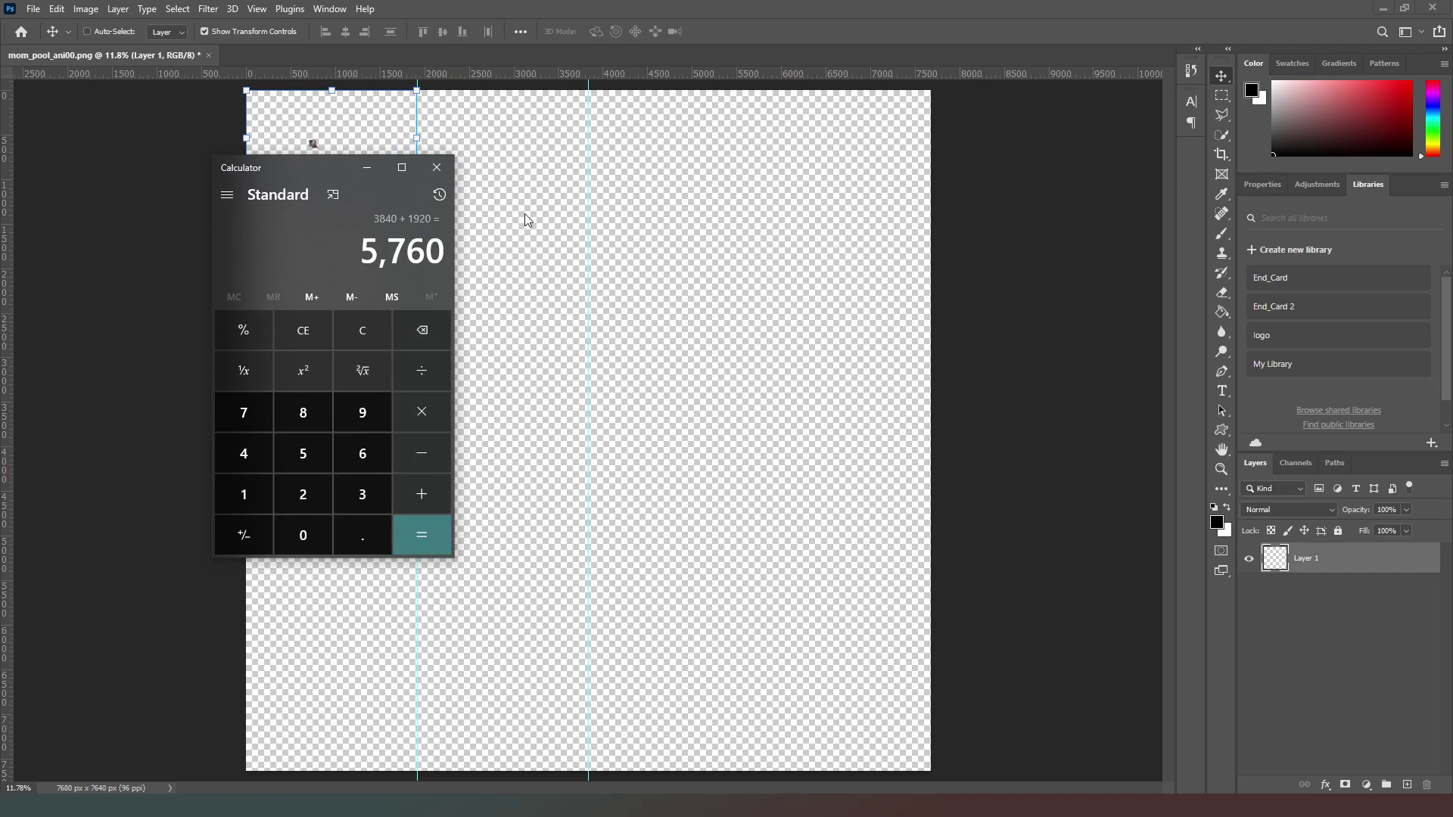
Step: Return to Photoshop and add a third vertical guide at 5670 px
{"action": "left_click", "coordinate": [485, 6]}
{"action": "left_click", "coordinate": [256, 8]}
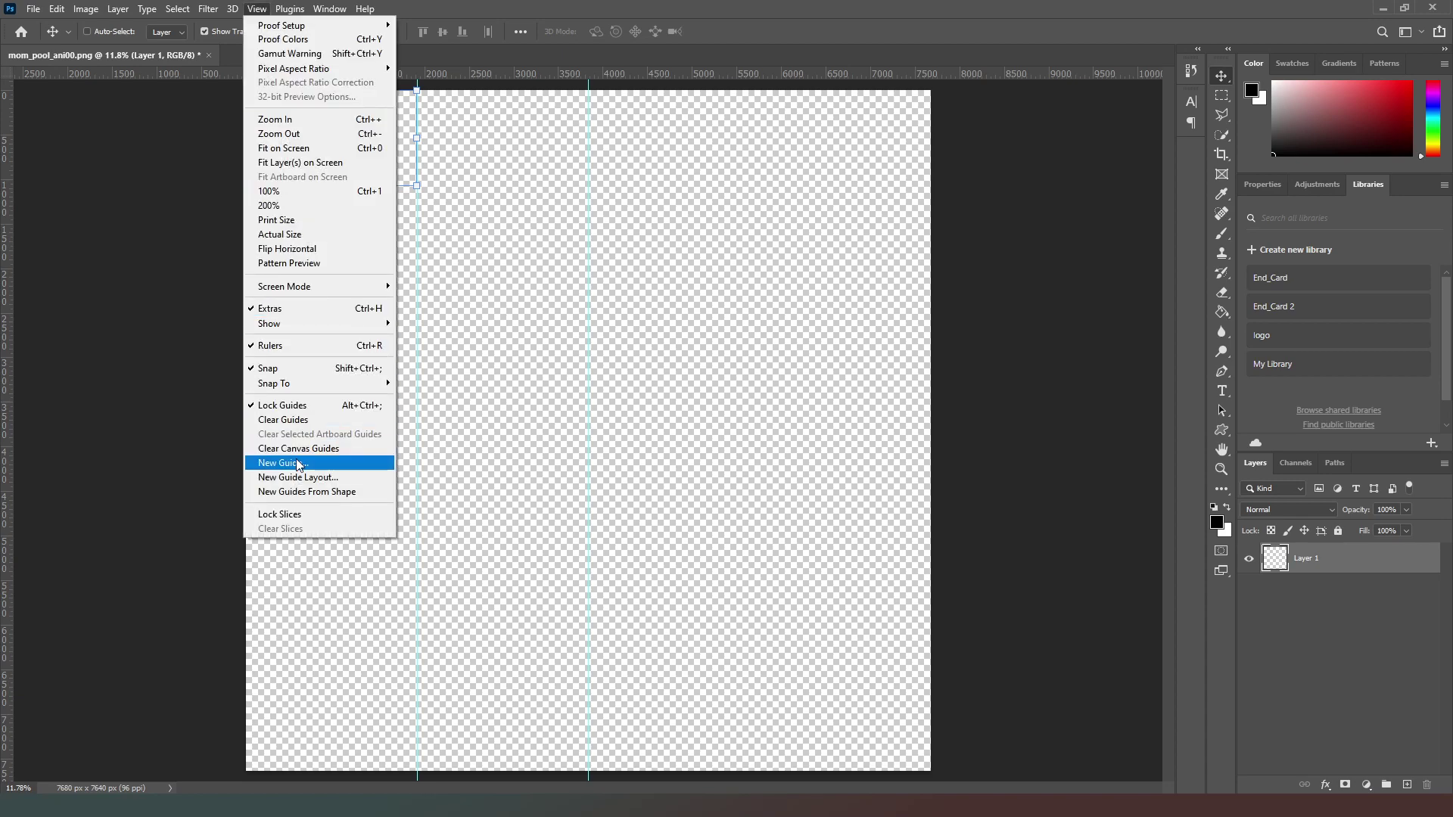
{"action": "left_click", "coordinate": [298, 463]}
{"action": "type", "text": "5670"}
{"action": "key", "text": "Return"}
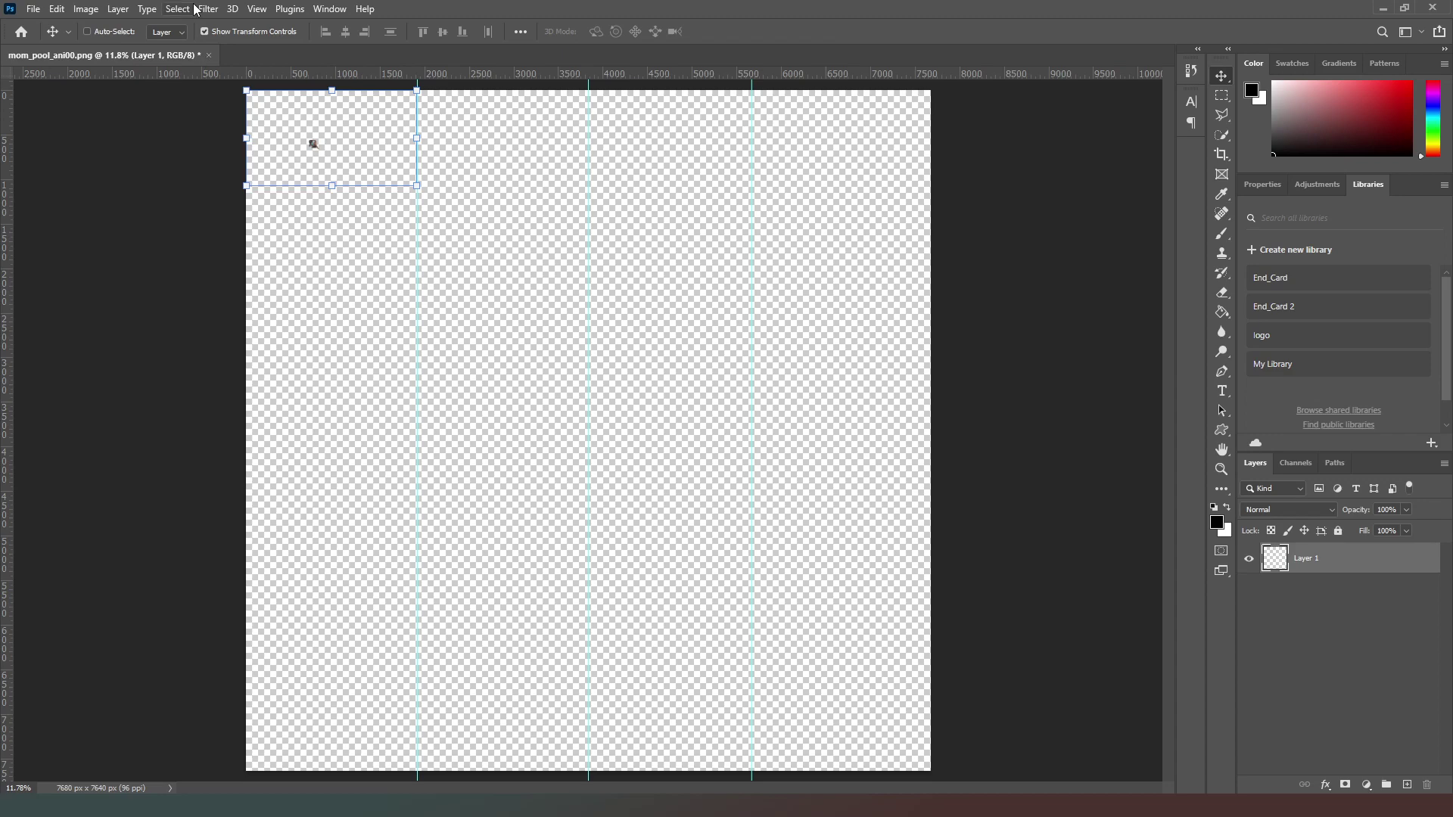
Step: Add a horizontal guide at 1080 px
{"action": "left_click", "coordinate": [256, 9]}
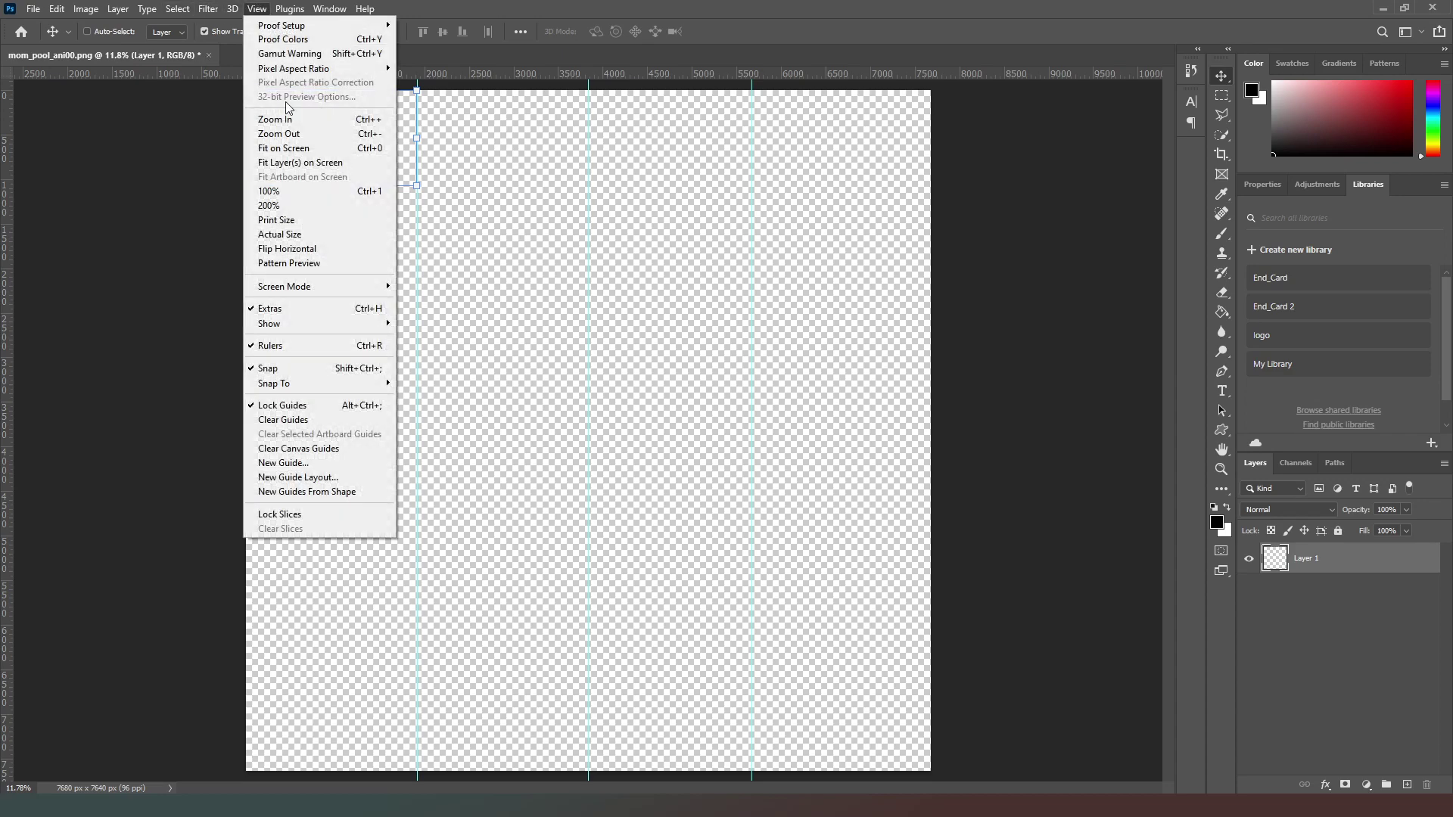
{"action": "left_click", "coordinate": [311, 461]}
{"action": "left_click", "coordinate": [667, 254]}
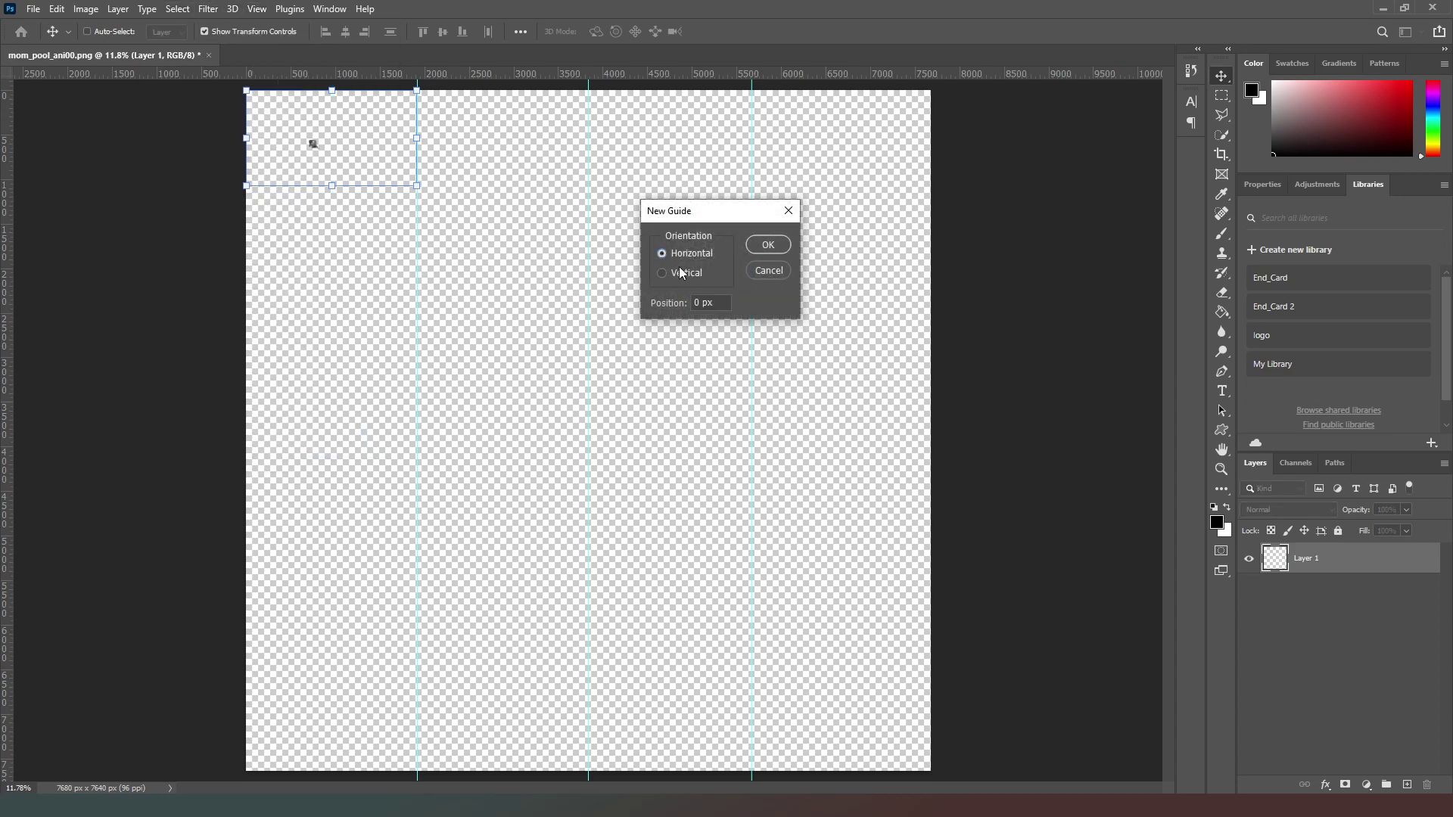
{"action": "left_click_drag", "start_coordinate": [719, 300], "coordinate": [647, 305]}
{"action": "type", "text": "1080"}
{"action": "key", "text": "Return"}
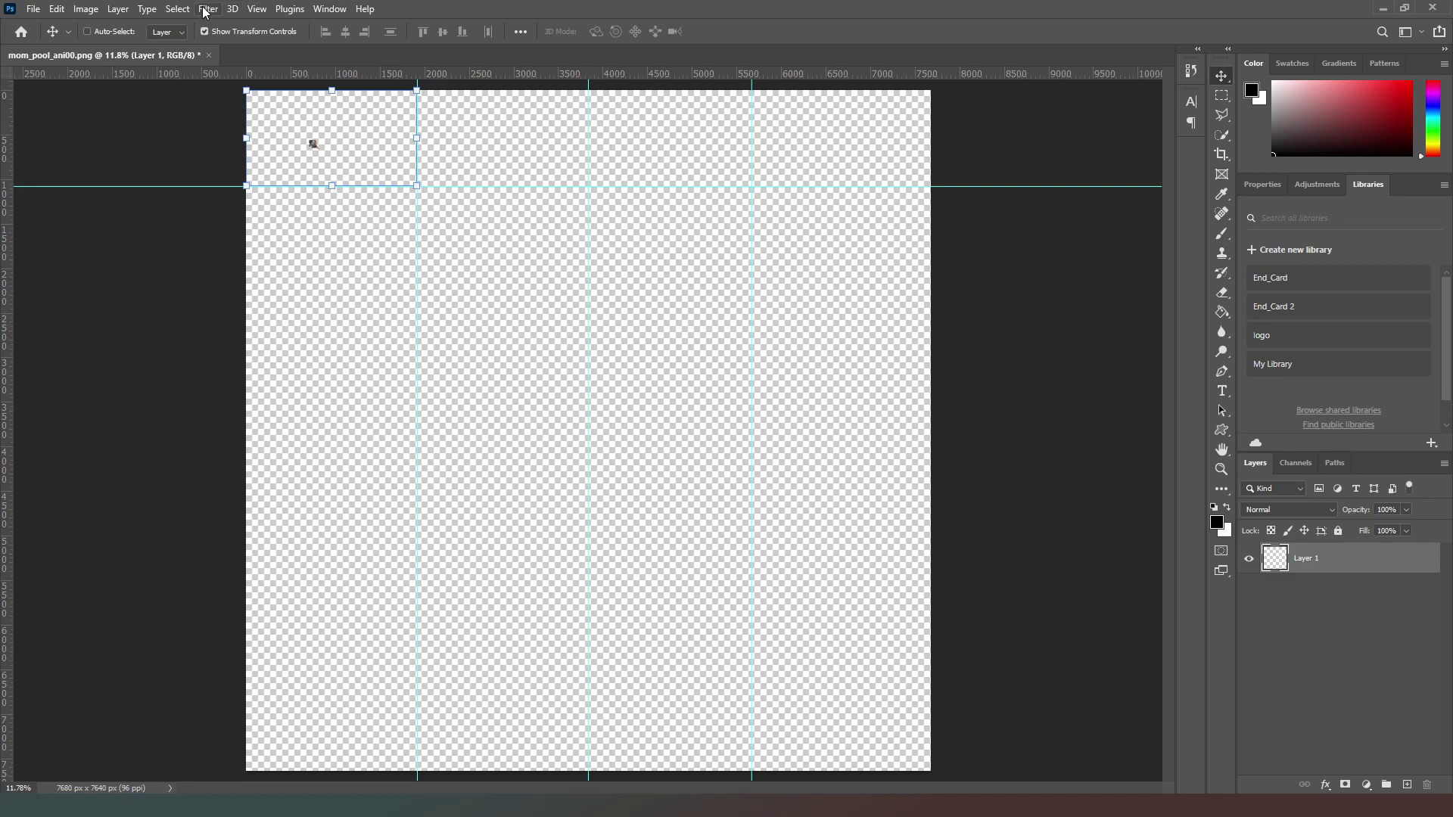
Step: Add a second horizontal guide at 2160 px
{"action": "left_click", "coordinate": [257, 9]}
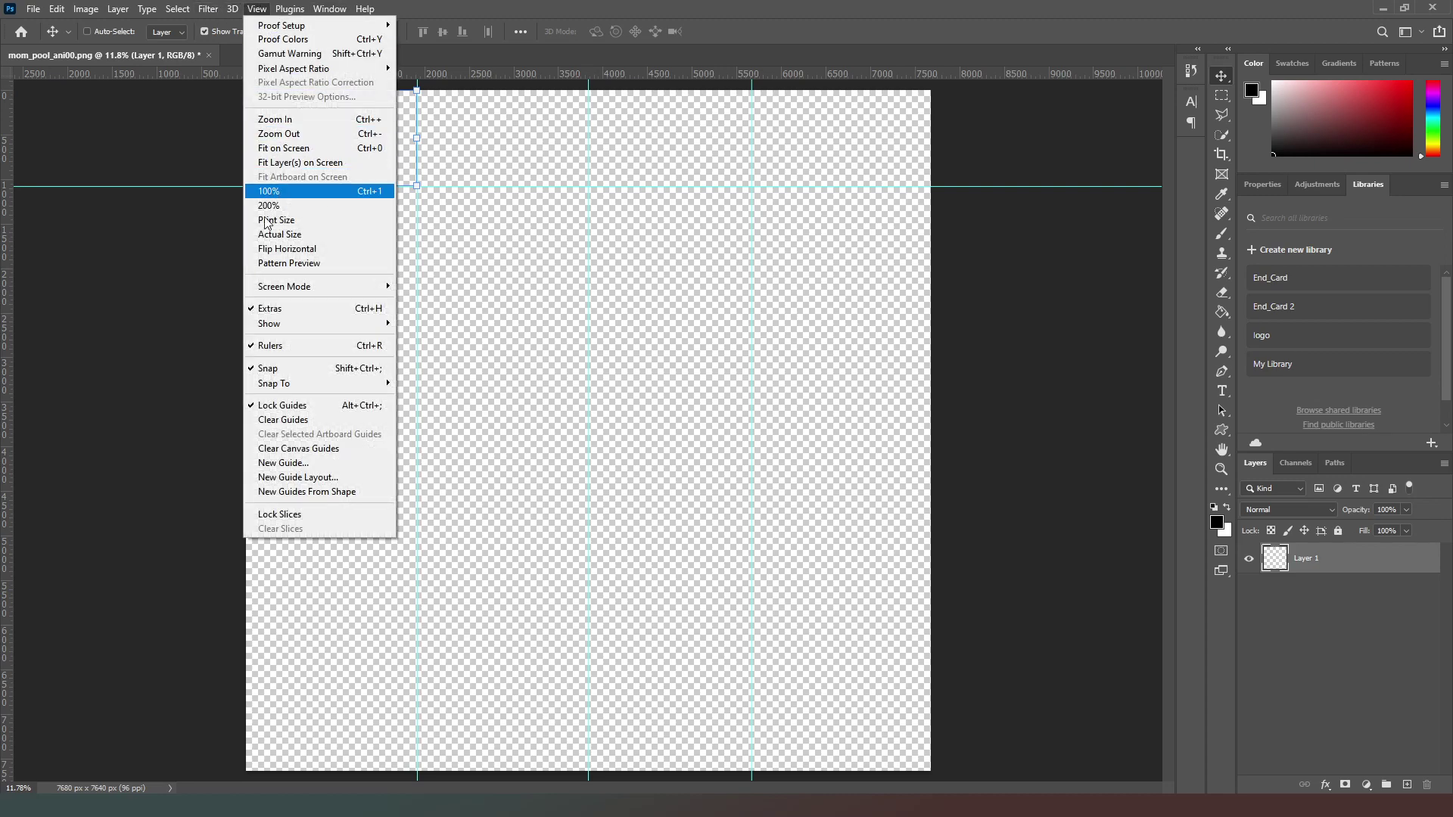
{"action": "left_click", "coordinate": [314, 463]}
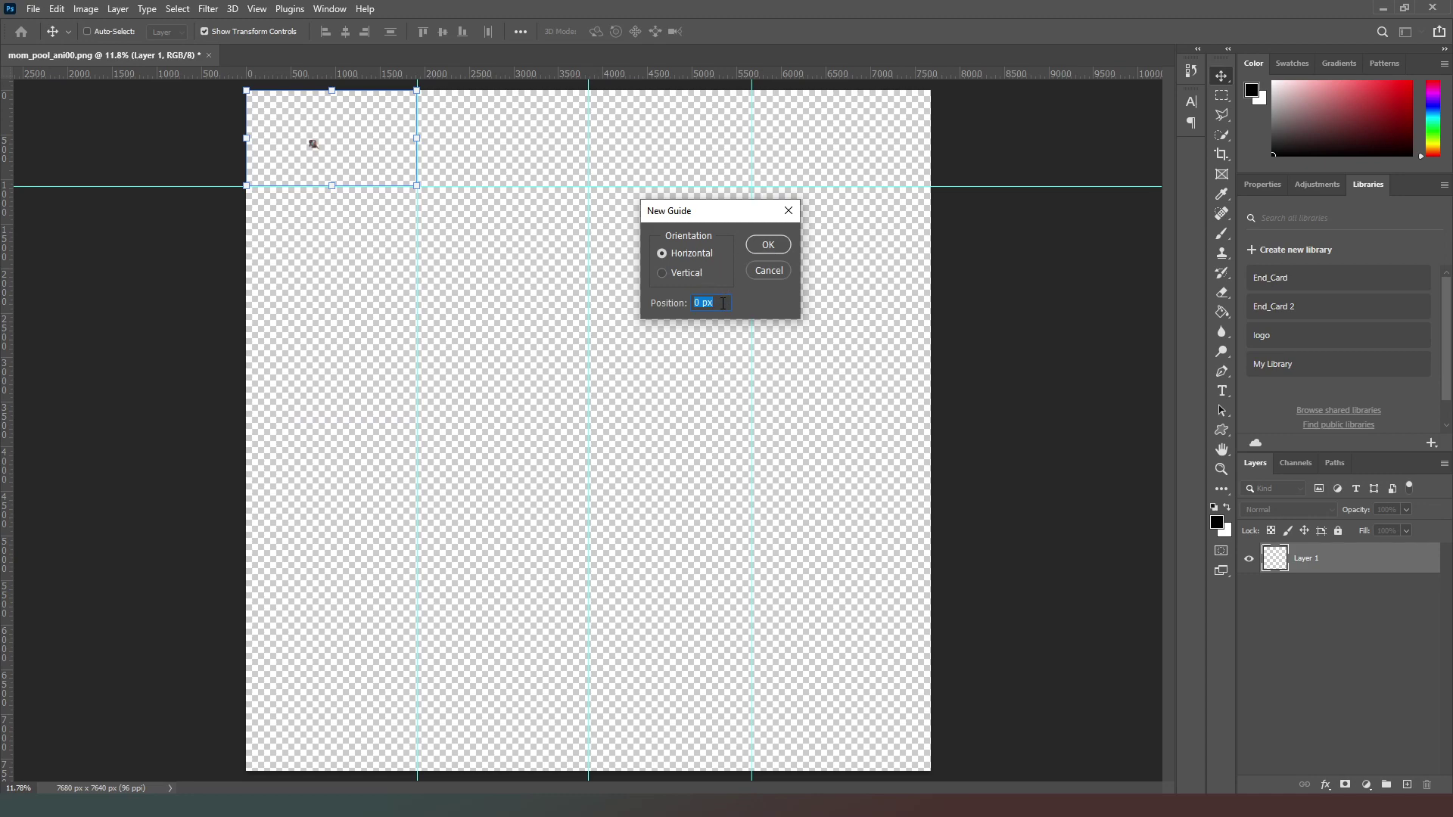
{"action": "type", "text": "2160"}
{"action": "key", "text": "Return"}
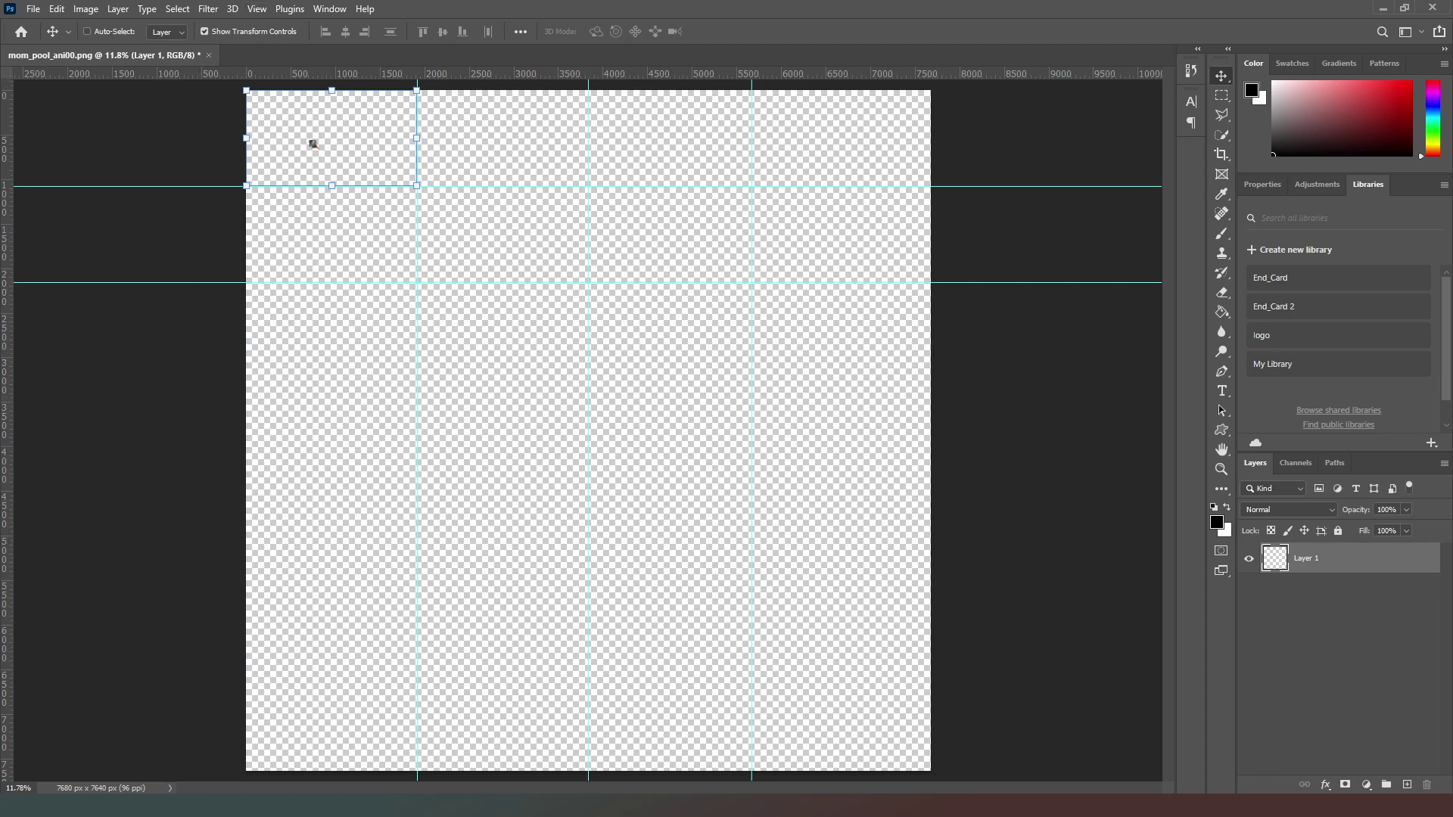
Step: Start a third horizontal guide and multiply 1080 by 3 in Calculator for its position, then minimize Calculator
{"action": "left_click", "coordinate": [257, 9]}
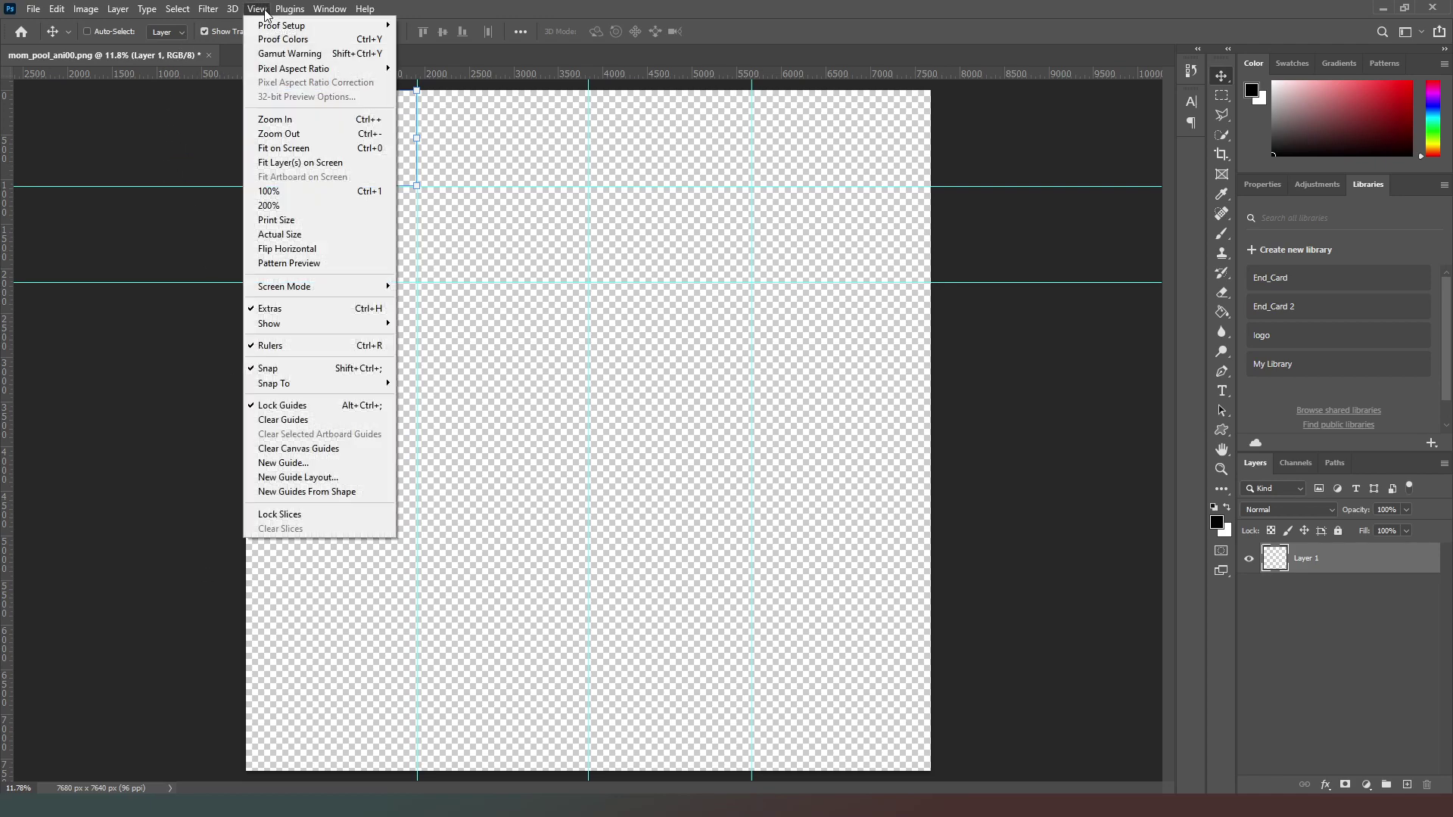
{"action": "left_click", "coordinate": [318, 463]}
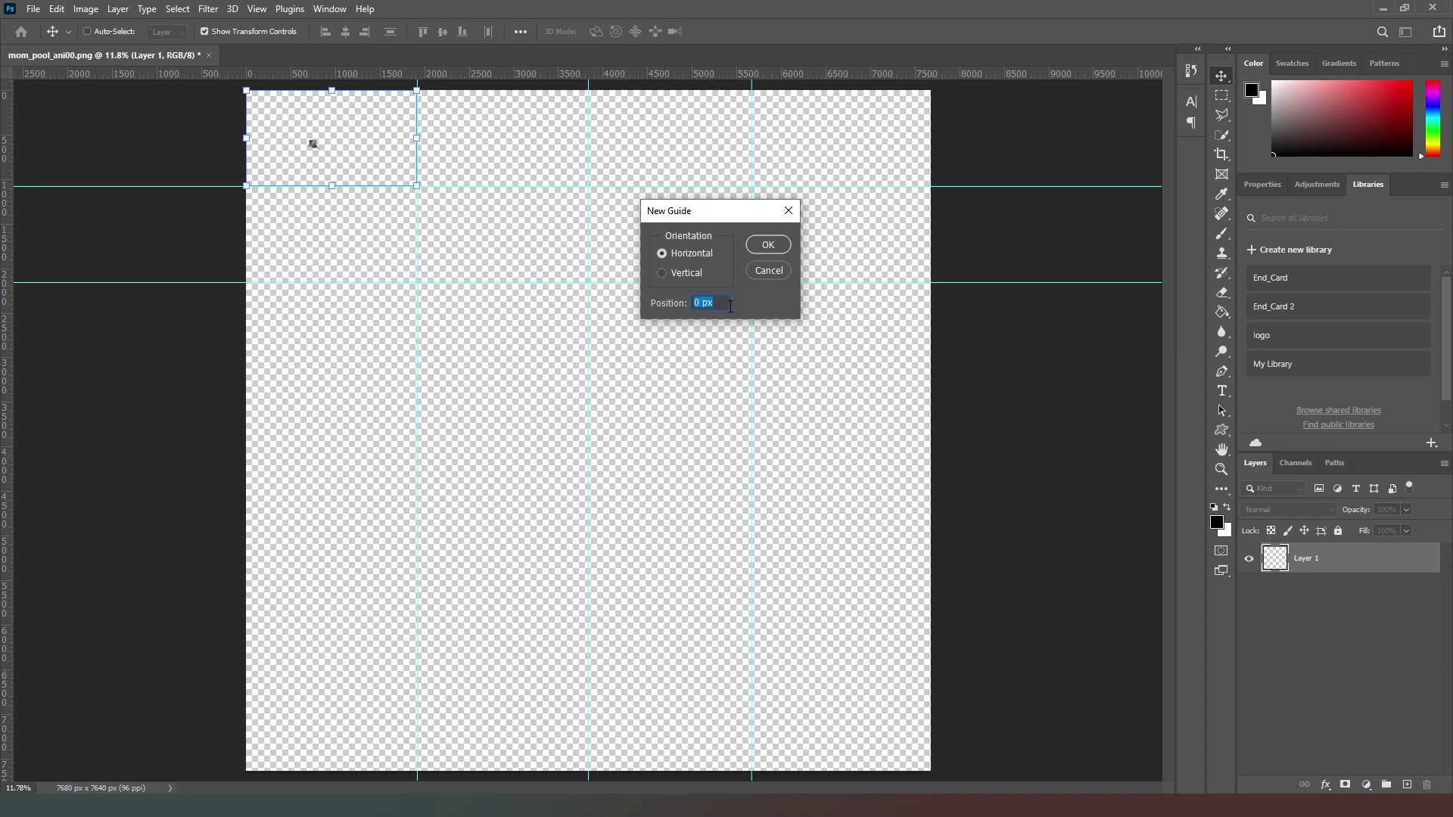
{"action": "key", "text": "alt+Tab"}
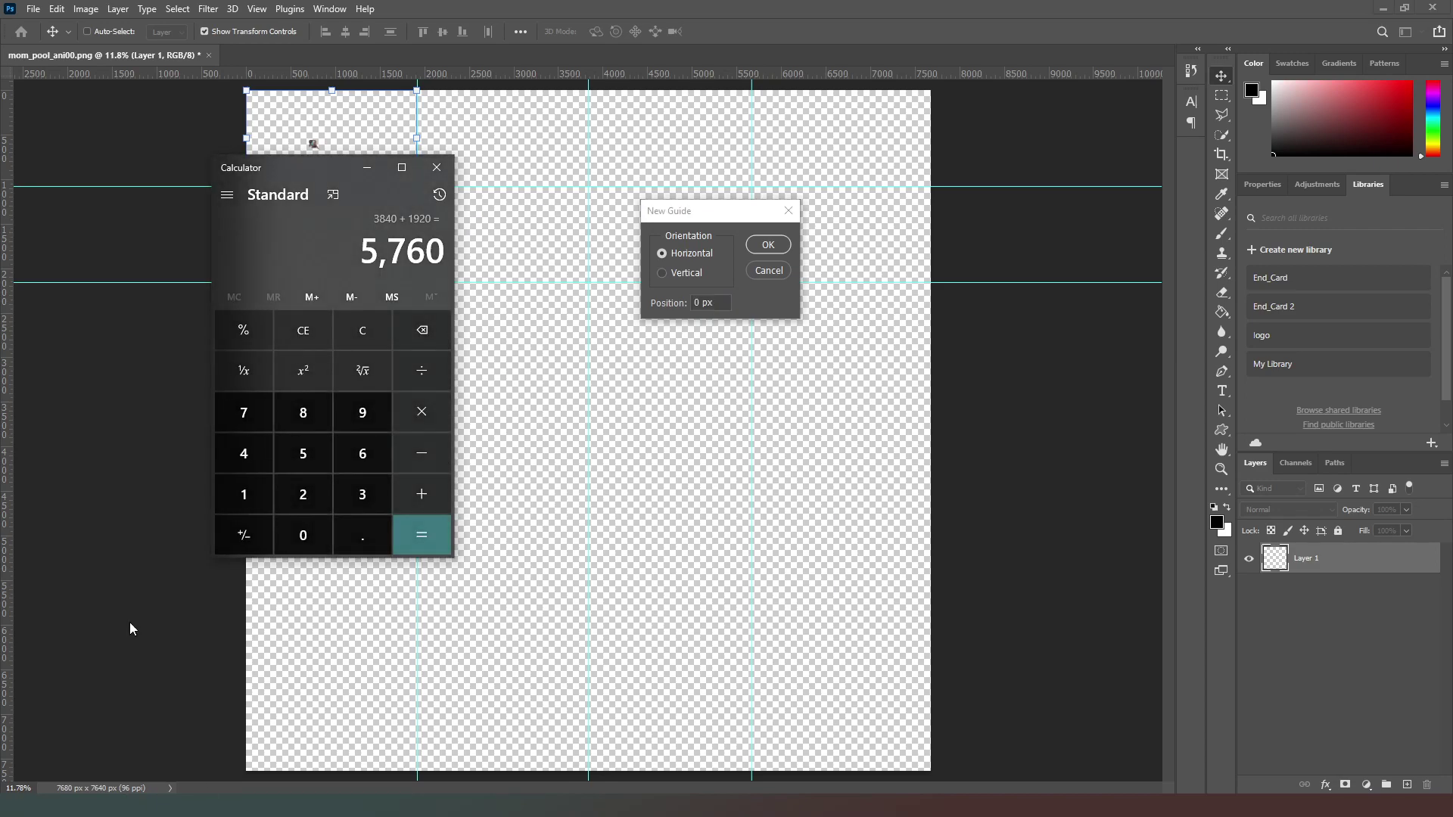
{"action": "left_click", "coordinate": [257, 494]}
{"action": "left_click", "coordinate": [299, 530]}
{"action": "left_click", "coordinate": [303, 413]}
{"action": "left_click", "coordinate": [301, 531]}
{"action": "left_click", "coordinate": [422, 412]}
{"action": "left_click", "coordinate": [337, 481]}
{"action": "left_click", "coordinate": [415, 524]}
{"action": "left_click", "coordinate": [367, 167]}
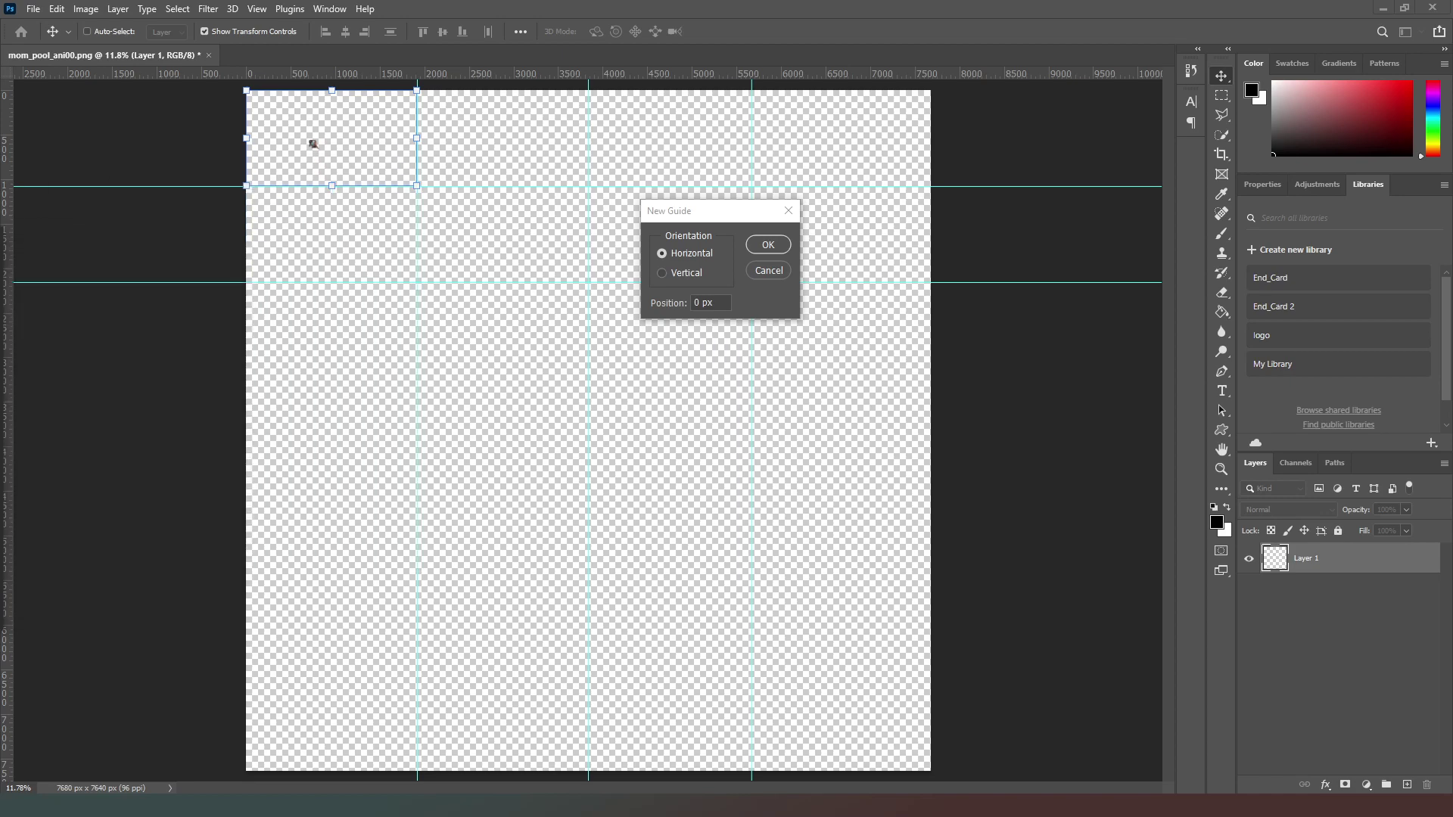
Step: Place the third horizontal guide at 3240 px
{"action": "left_click", "coordinate": [724, 299]}
{"action": "type", "text": "3240"}
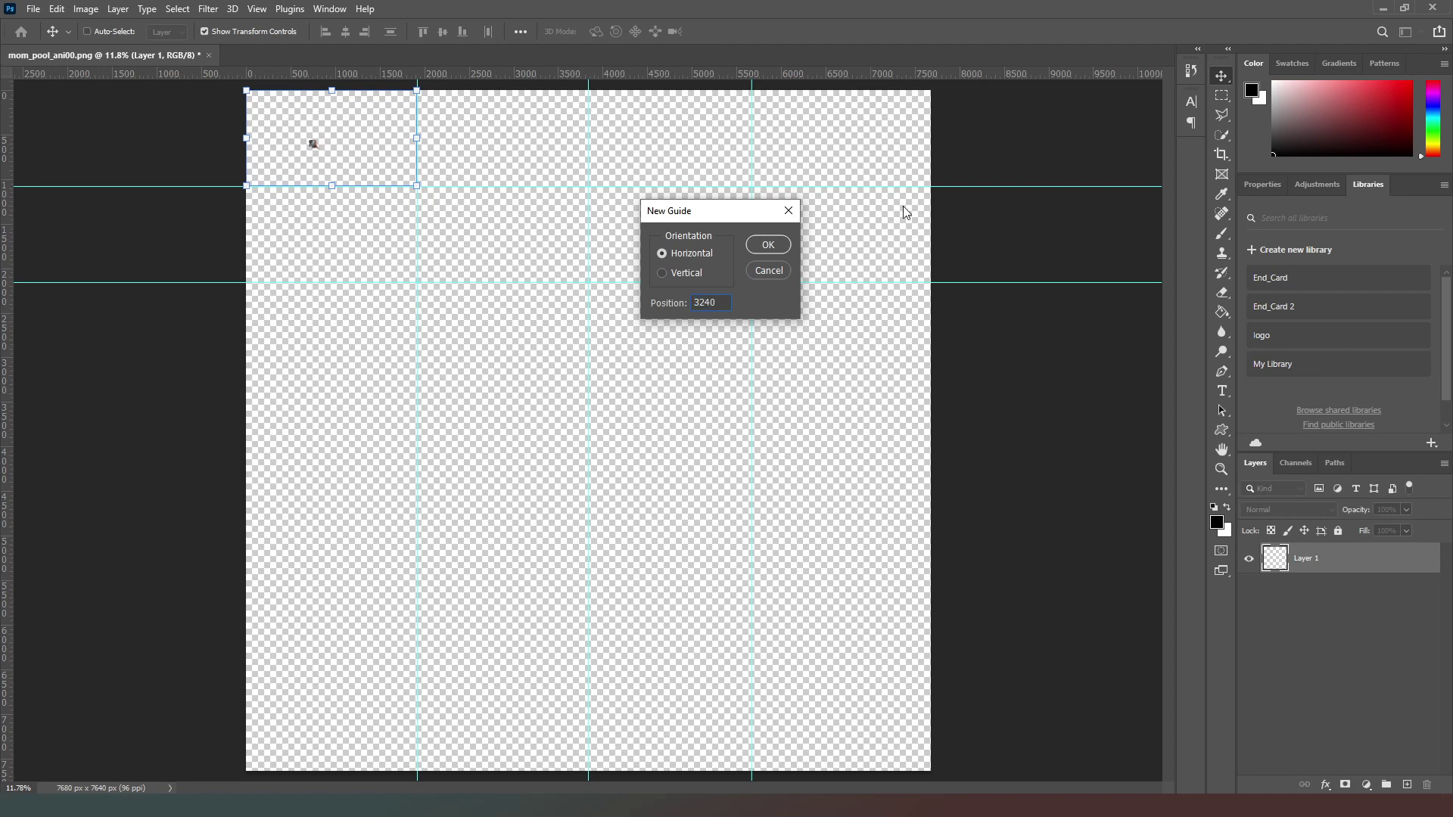
{"action": "left_click", "coordinate": [782, 248]}
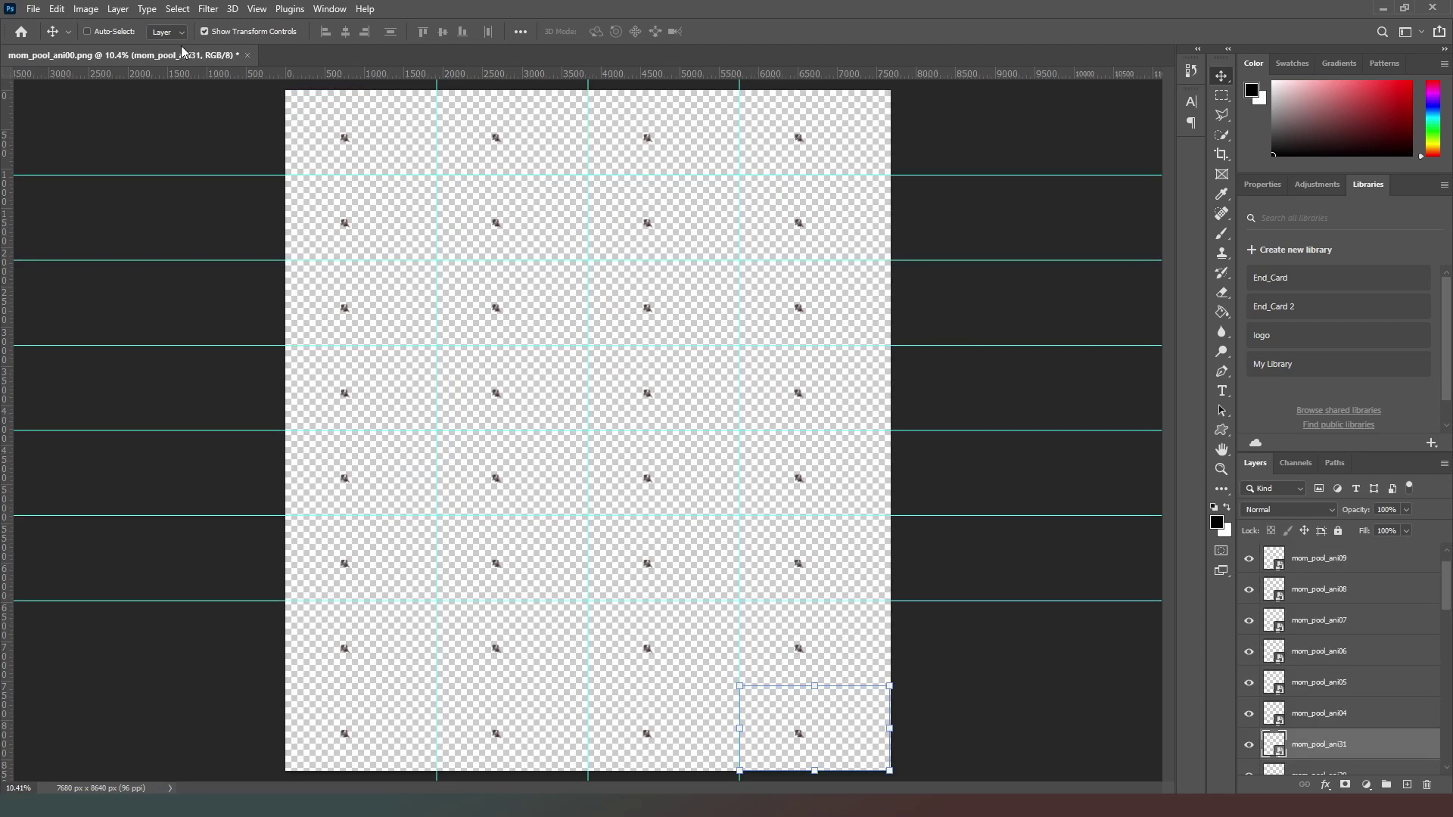
Step: Set up a PNG export of the sprite sheet with the smaller 8-bit file option enabled
{"action": "left_click", "coordinate": [40, 7]}
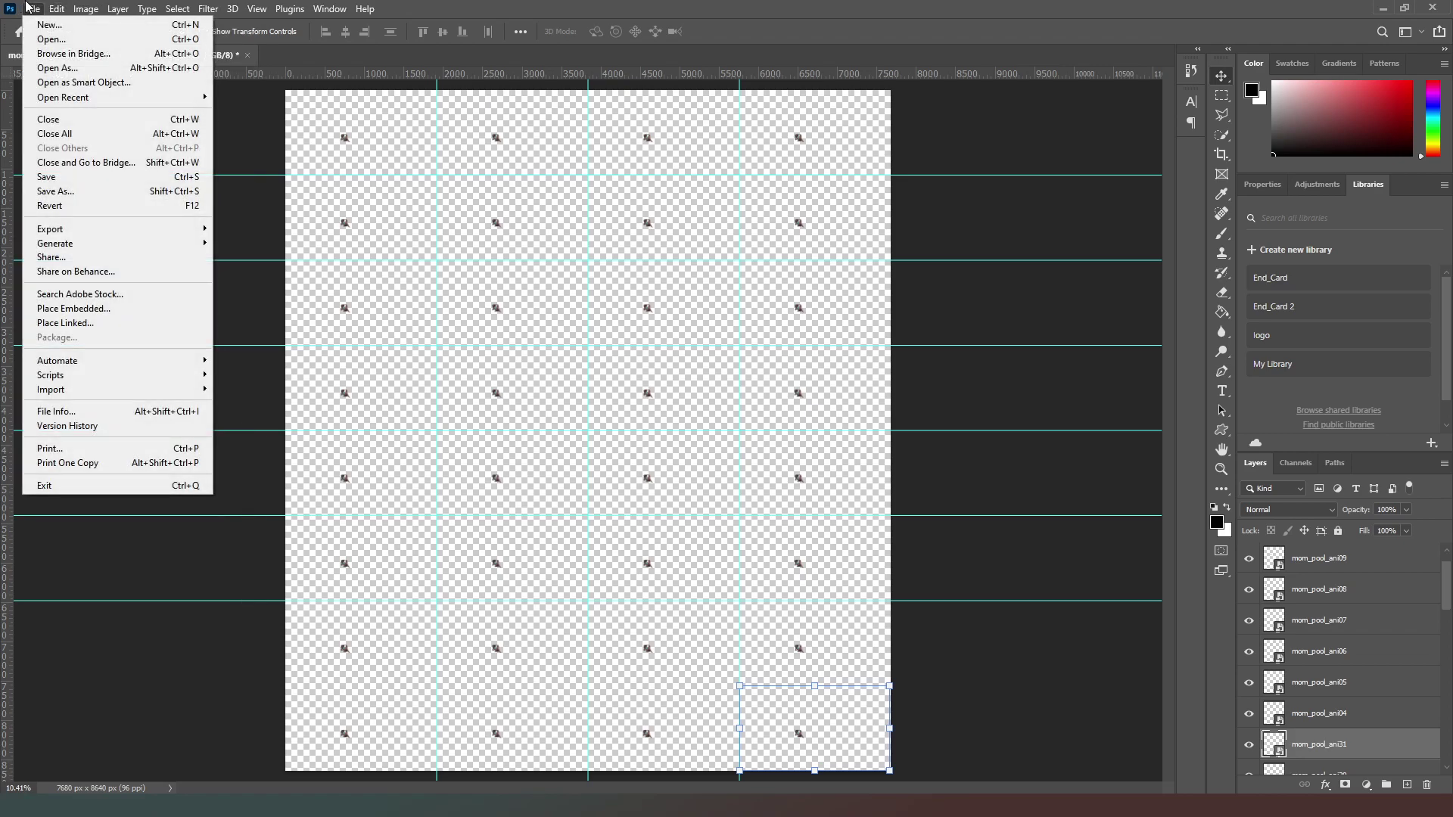
{"action": "mouse_move", "coordinate": [68, 229]}
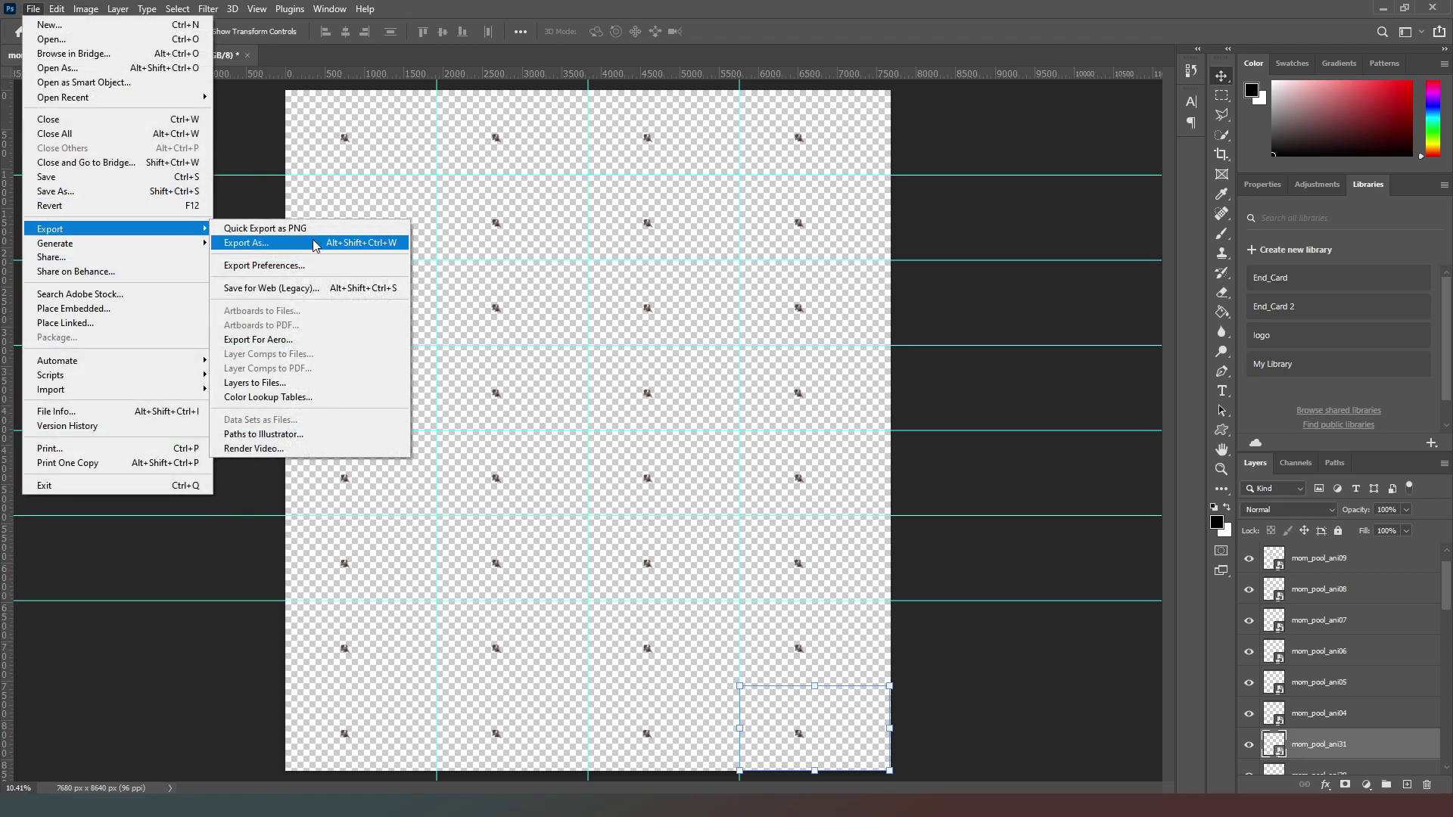
{"action": "left_click", "coordinate": [281, 244]}
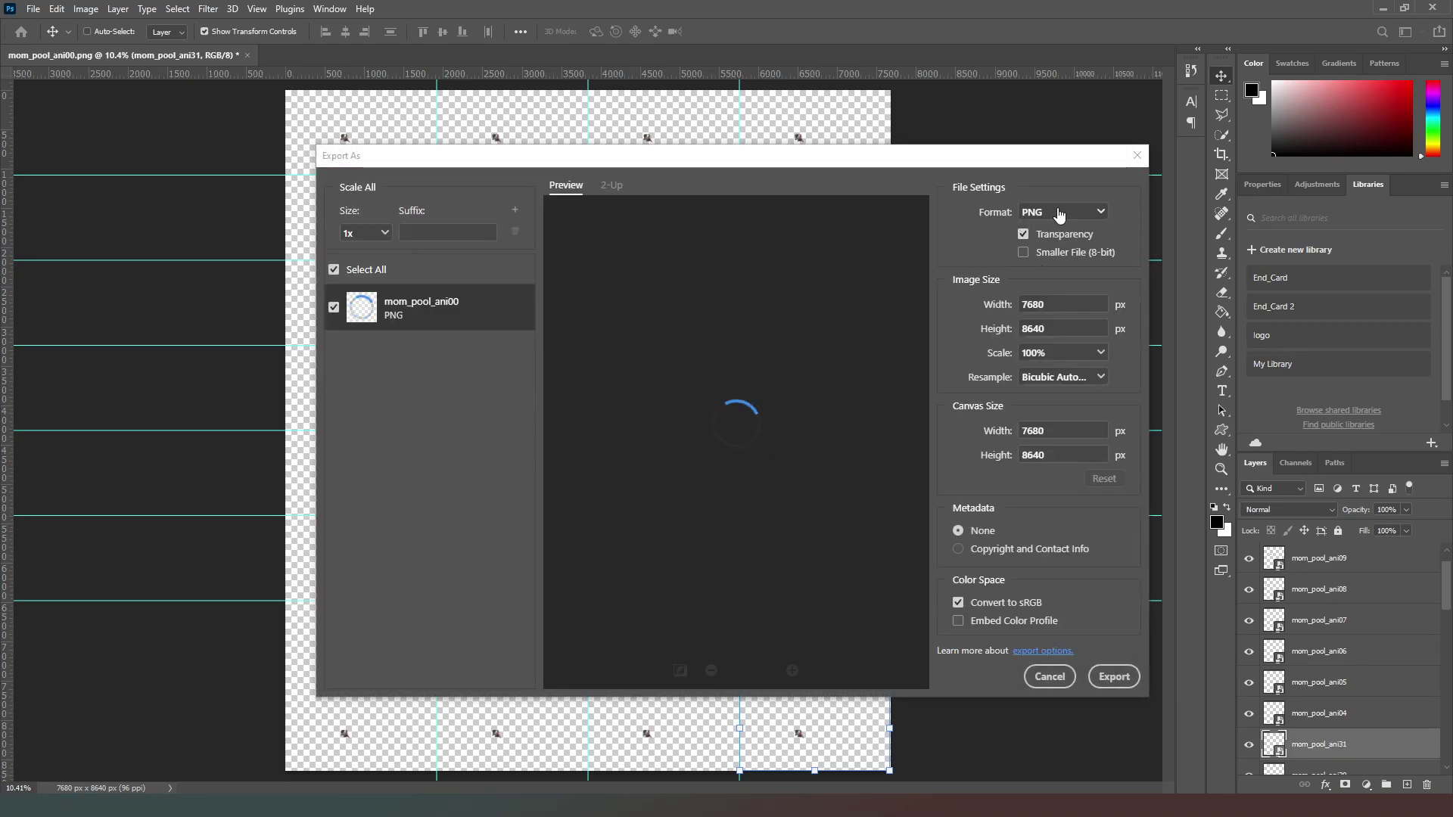
{"action": "left_click", "coordinate": [1025, 255]}
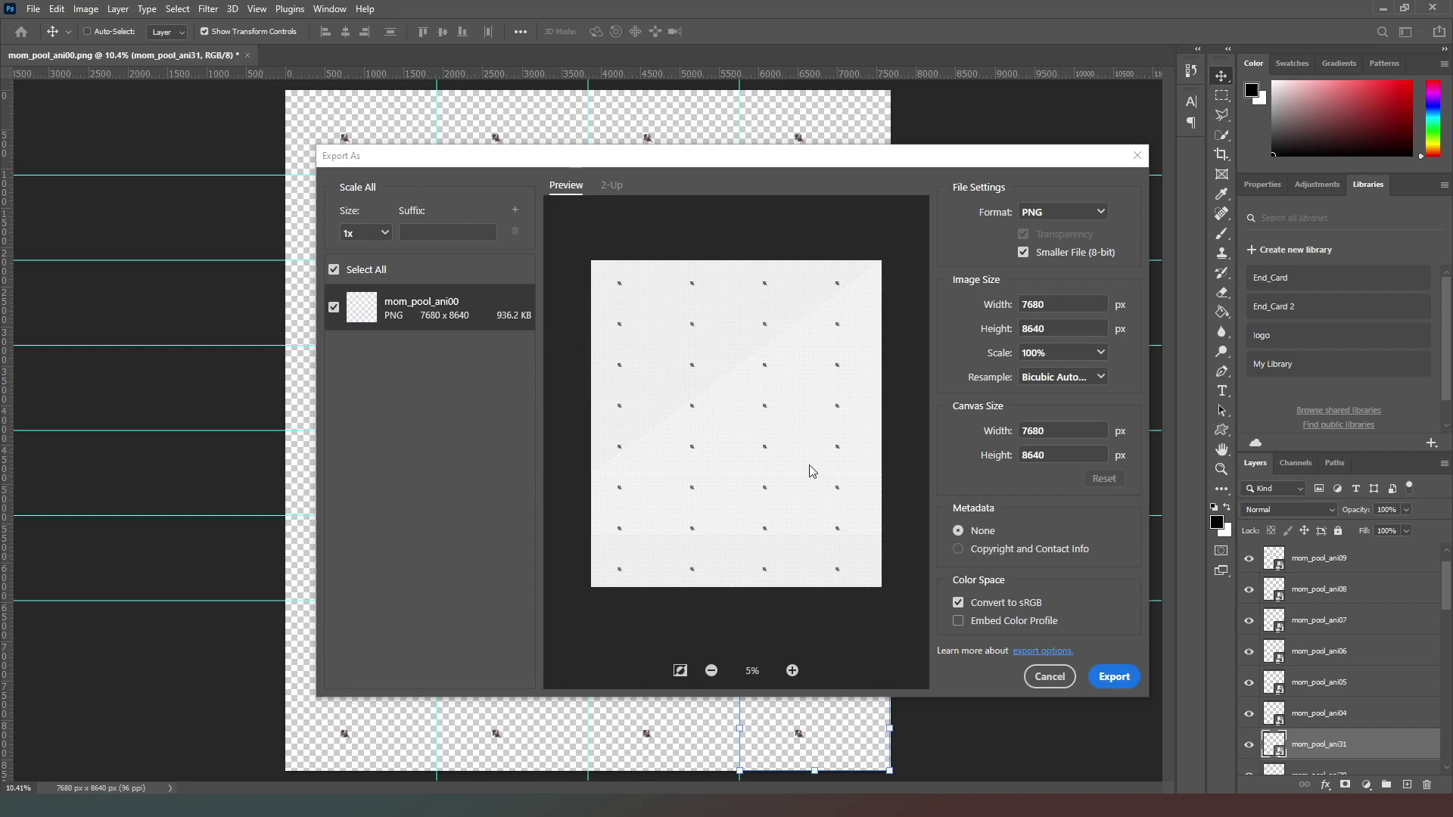
Step: Export the sprite sheet to the game's images/avatars/animated folder as mom_pool_ani
{"action": "left_click", "coordinate": [1120, 678]}
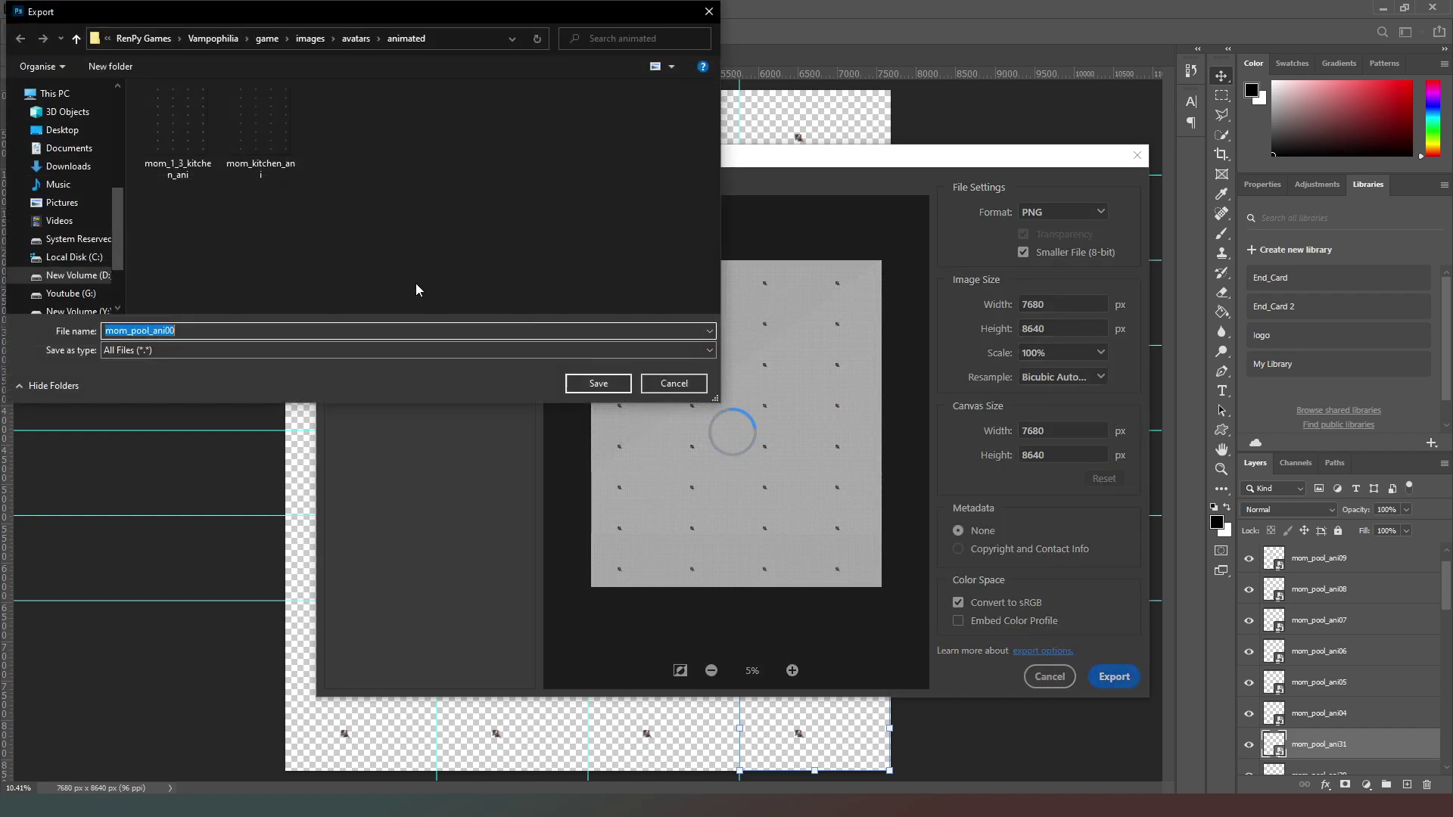
{"action": "left_click", "coordinate": [216, 332]}
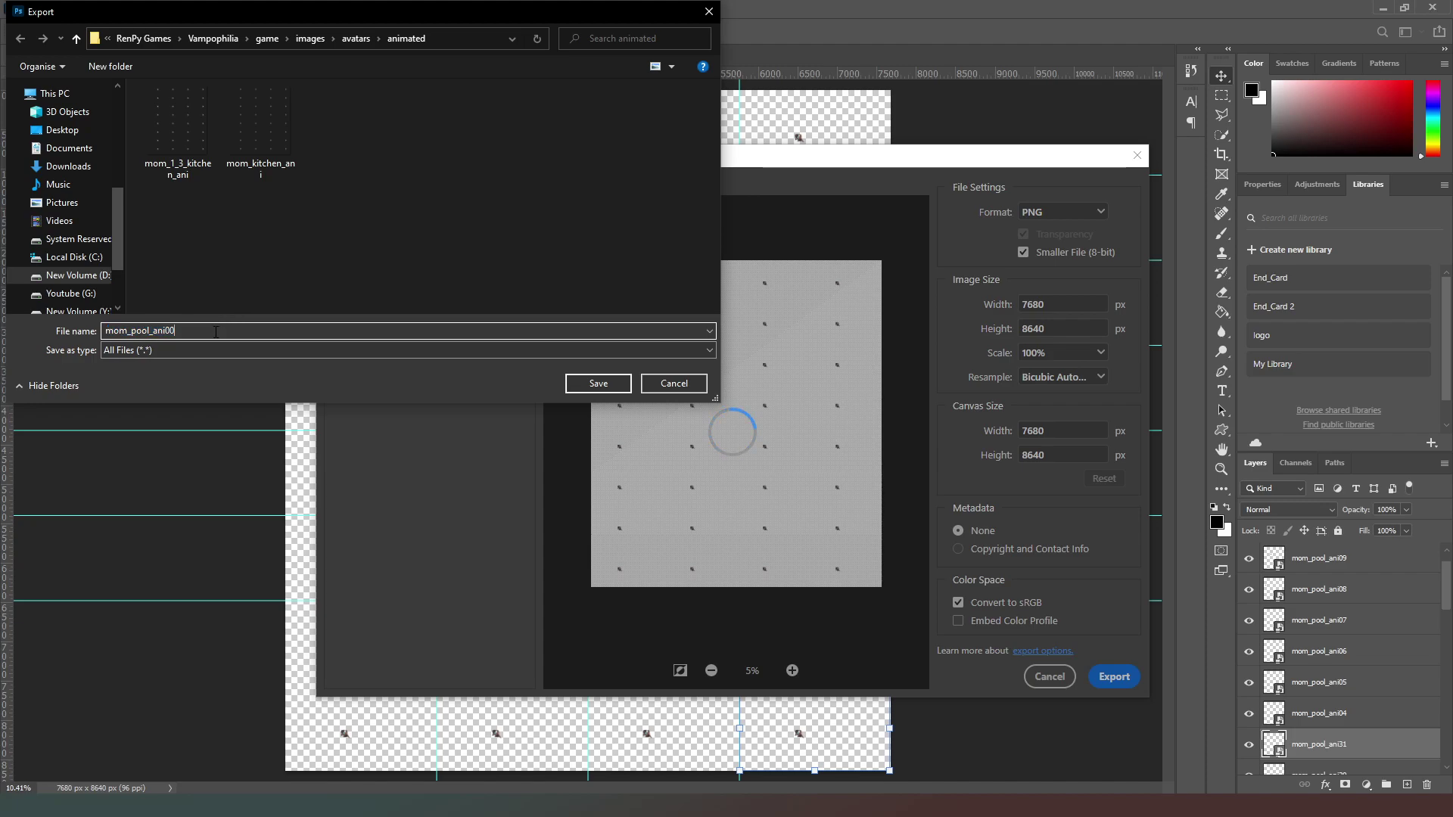
{"action": "key", "text": "BackSpace"}
{"action": "key", "text": "BackSpace"}
{"action": "left_click", "coordinate": [611, 380]}
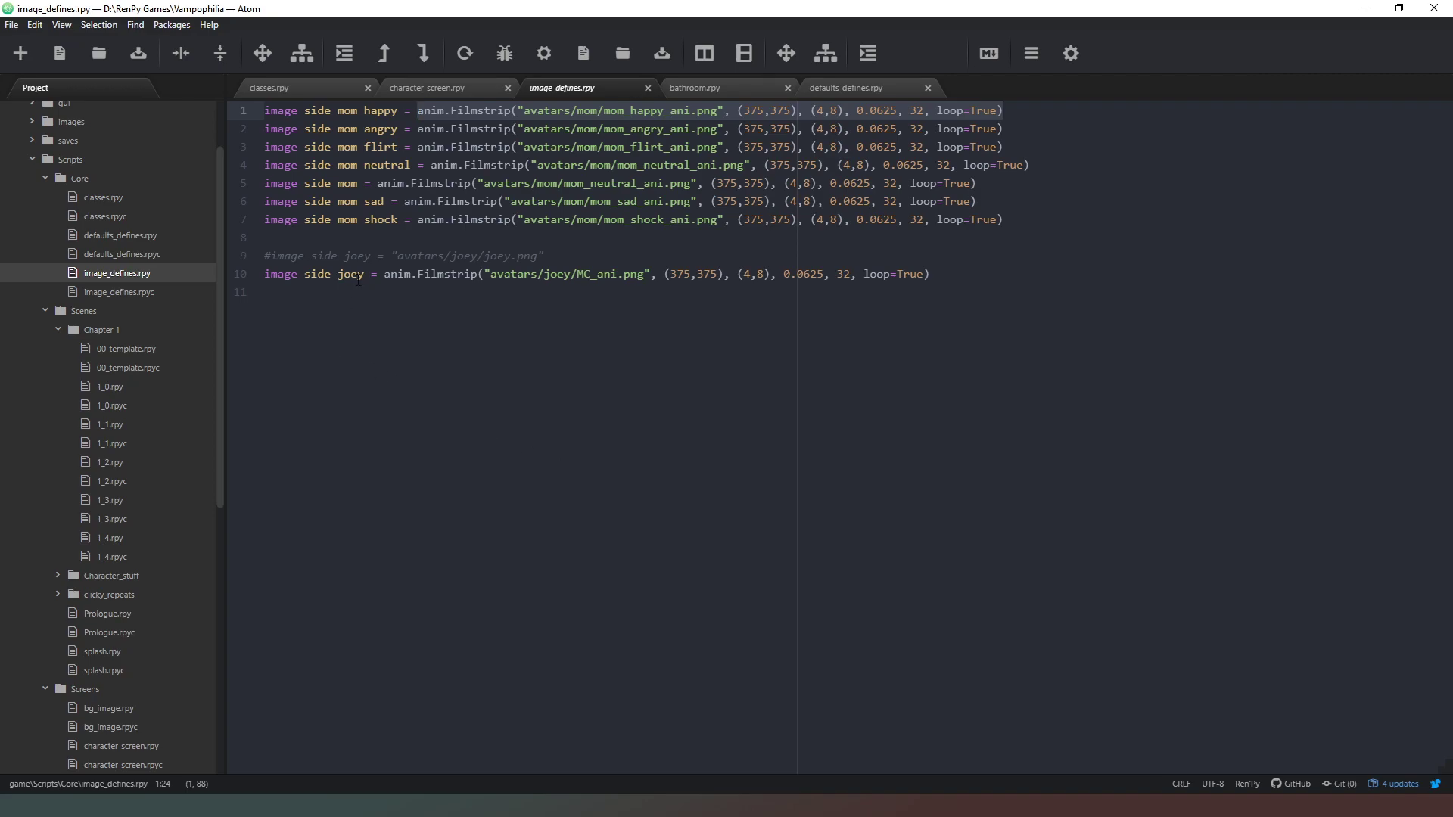
Step: In Atom, start a new definition below the joey image in image_defines.rpy, reading image mom_pool = anim.Flimstrip
{"action": "left_click", "coordinate": [475, 339]}
{"action": "key", "text": "Return"}
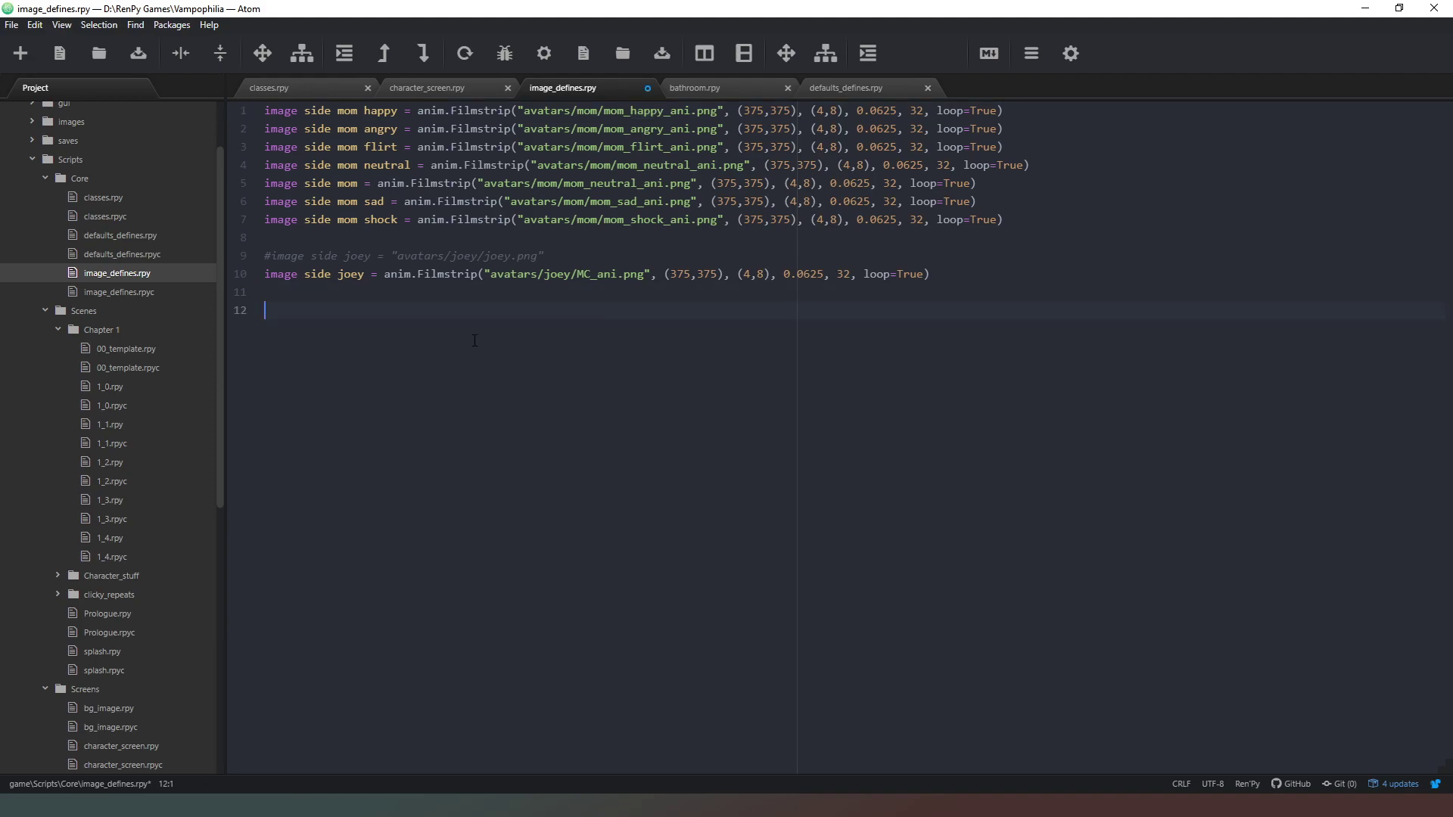
{"action": "type", "text": "image"}
{"action": "type", "text": "mom_pool = anim.Flimstrei"}
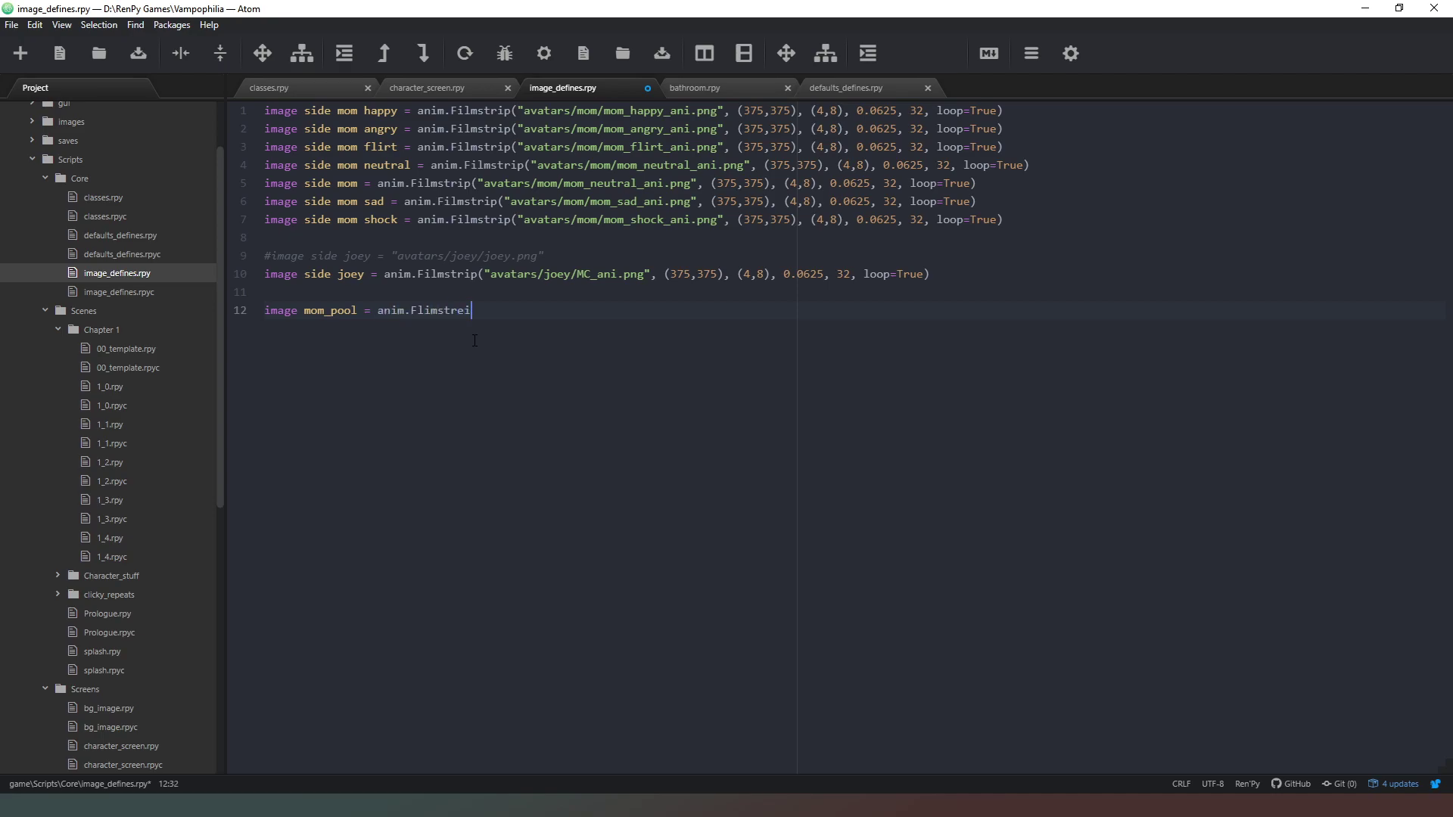
{"action": "key", "text": "BackSpace"}
{"action": "type", "text": "ip("}
{"action": "key", "text": "BackSpace"}
{"action": "key", "text": "BackSpace"}
Step: Give the mom_pool definition the image path "avatars/animated/mom_pool_ani.png" as its first argument
{"action": "type", "text": "p(\"avatars/animated/mom_"}
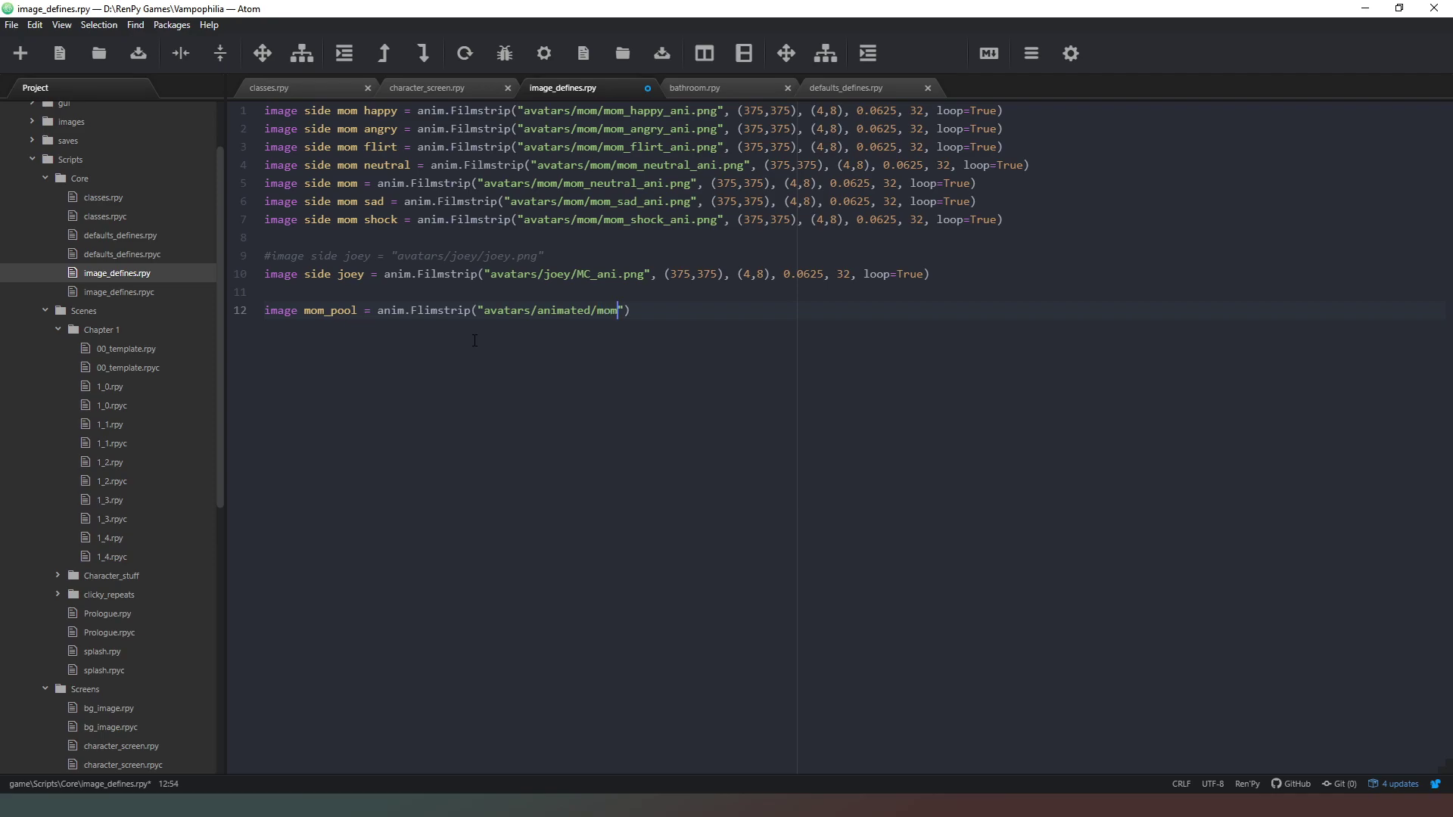
{"action": "type", "text": "pool_ani"}
{"action": "key", "text": "BackSpace"}
{"action": "key", "text": "BackSpace"}
{"action": "key", "text": "BackSpace"}
{"action": "key", "text": "BackSpace"}
{"action": "type", "text": "_ani.pn g"}
{"action": "key", "text": "Left"}
{"action": "key", "text": "BackSpace"}
Step: Complete the mom_pool arguments with frame size (1920,1080), grid (4,8), delay 0.0625, 32 frames and loop=True
{"action": "type", "text": "\", \""}
{"action": "type", "text": "1"}
{"action": "key", "text": "BackSpace"}
{"action": "key", "text": "BackSpace"}
{"action": "type", "text": "(1920,1080), (4,8)"}
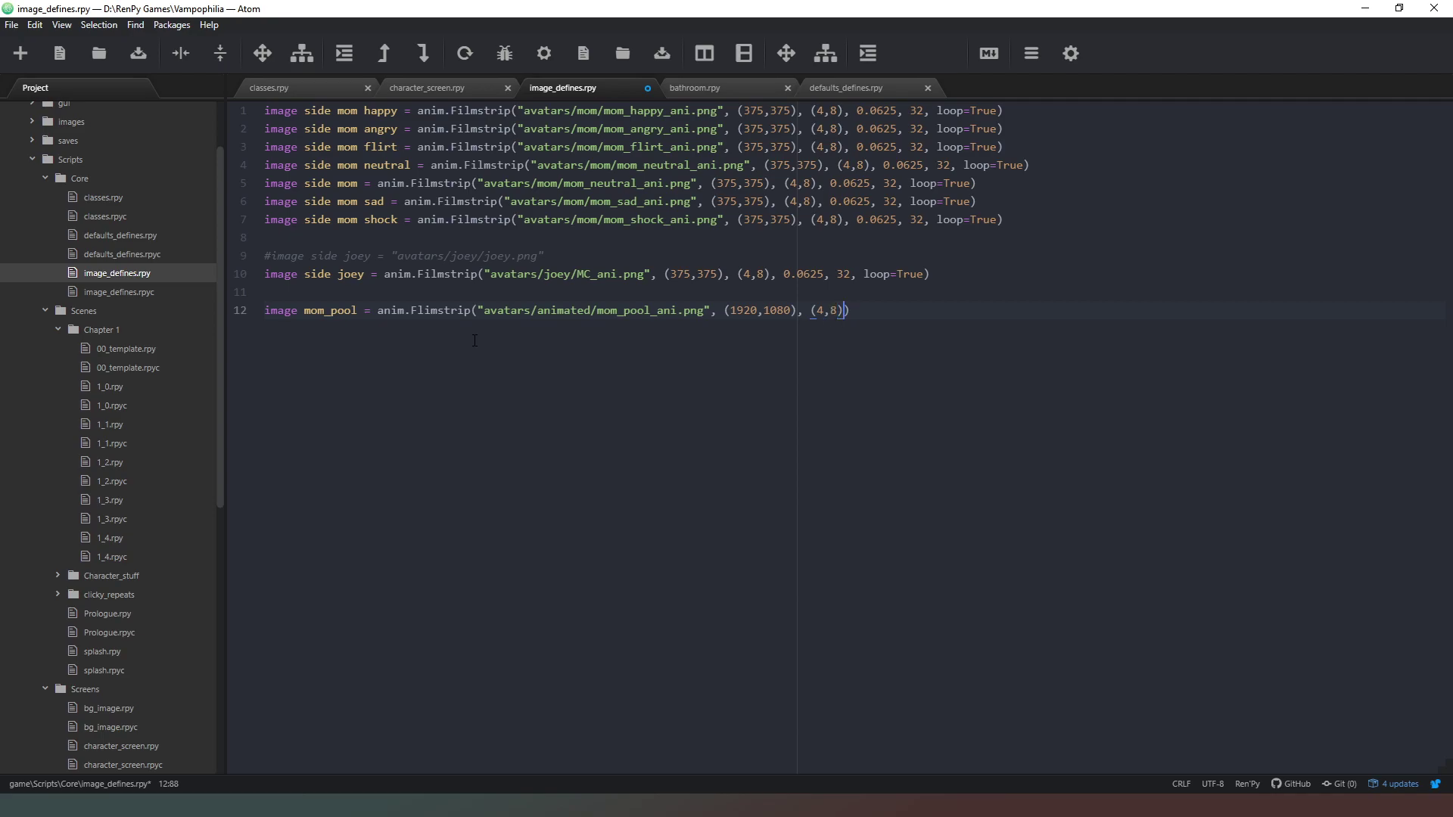
{"action": "type", "text": ", 0.0625"}
{"action": "type", "text": ","}
{"action": "type", "text": "32, loop=True"}
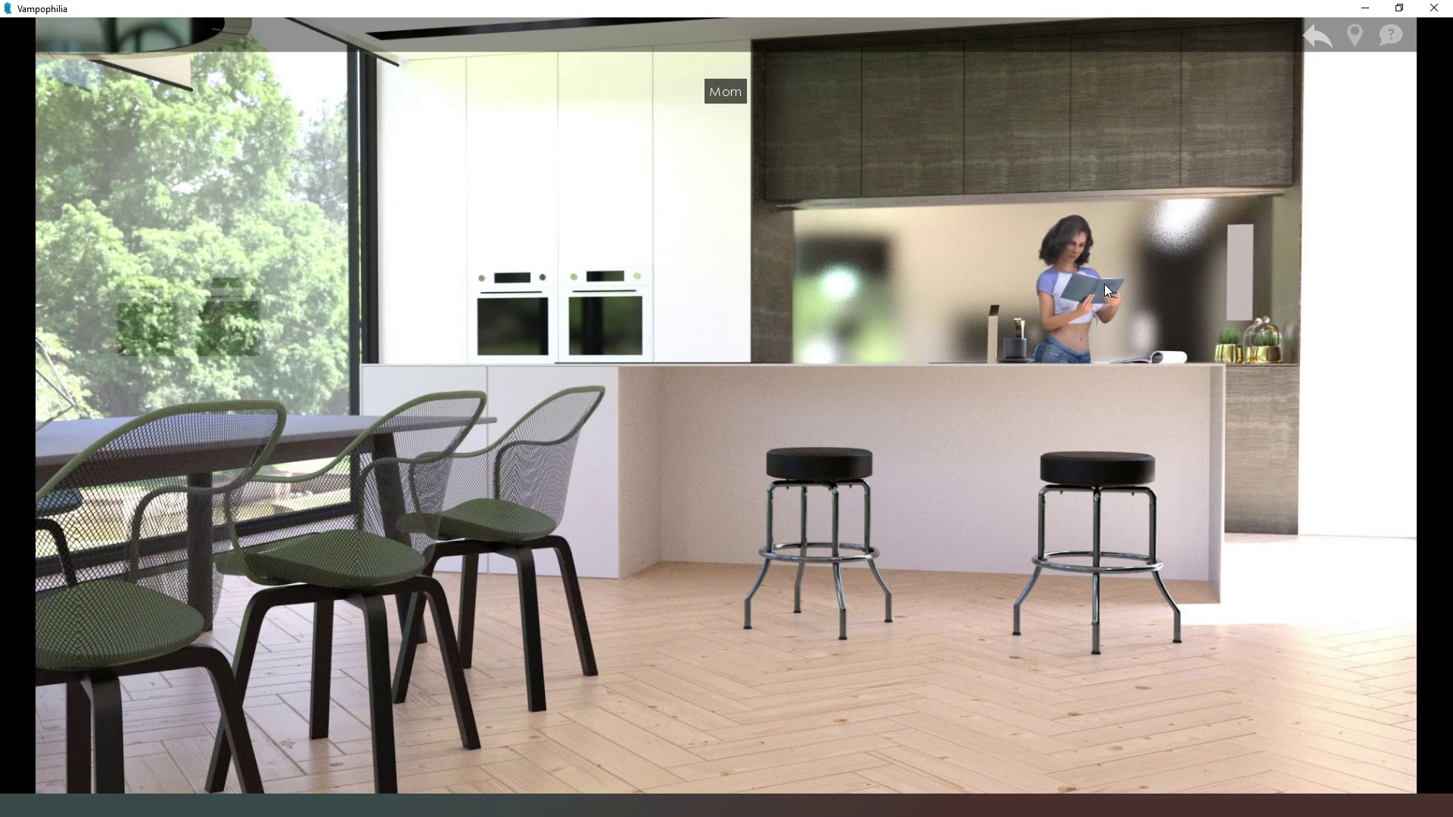
Step: In the running Vampophilia game, talk to Mom in the kitchen and advance through her dialogue to check the animations
{"action": "left_click", "coordinate": [1063, 293]}
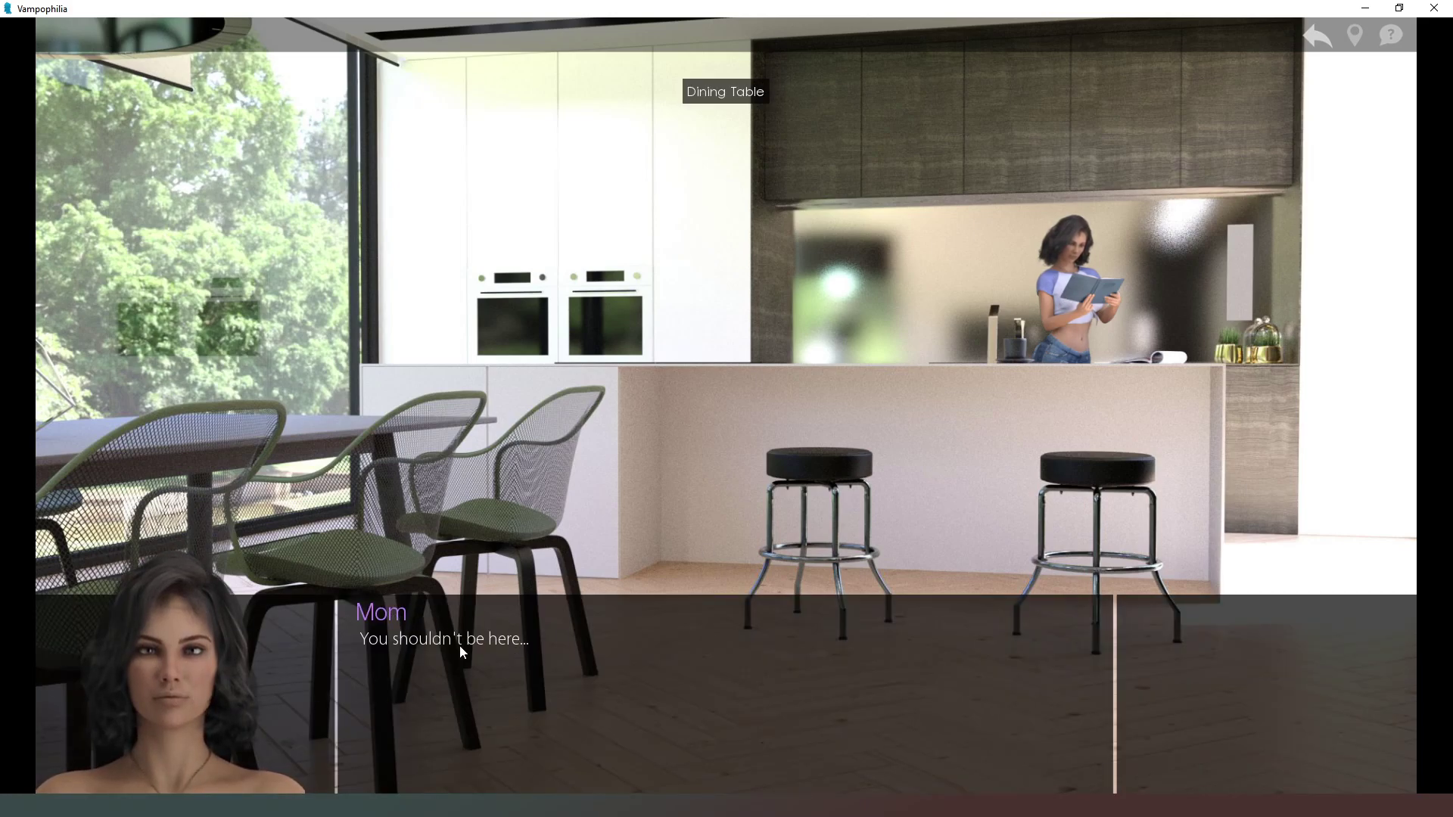
{"action": "left_click", "coordinate": [792, 364]}
{"action": "left_click", "coordinate": [620, 334]}
{"action": "left_click", "coordinate": [616, 594]}
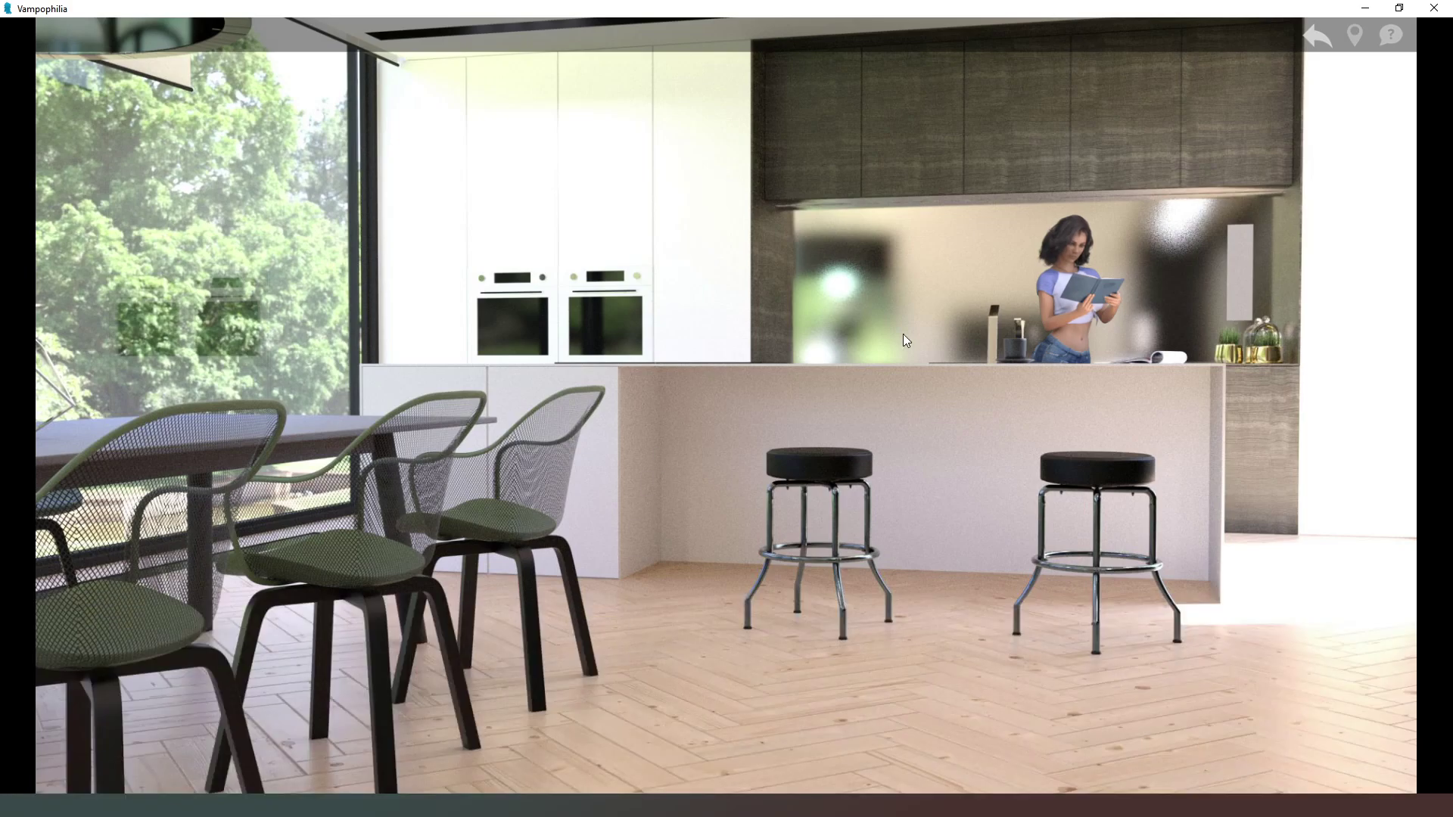